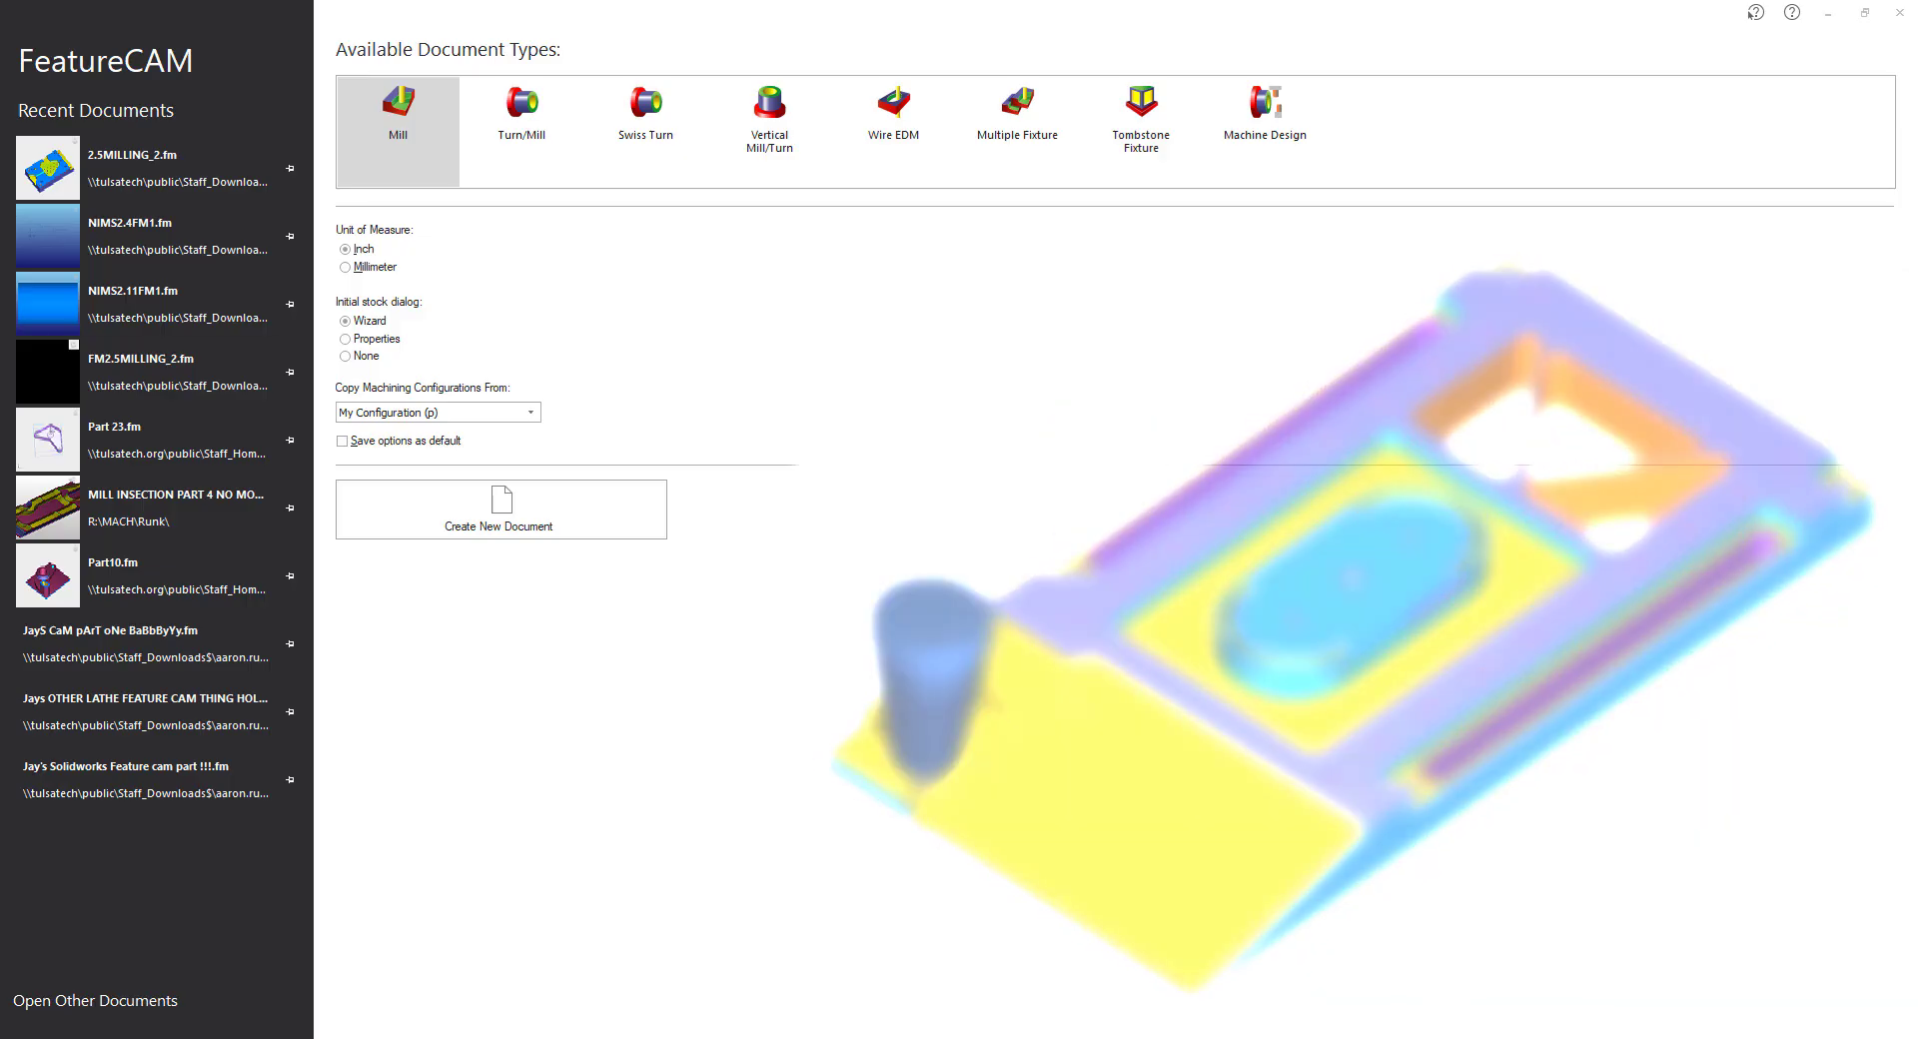
{"action": "left_click_drag", "start_coordinate": [0, 306], "coordinate": [1071, 298]}
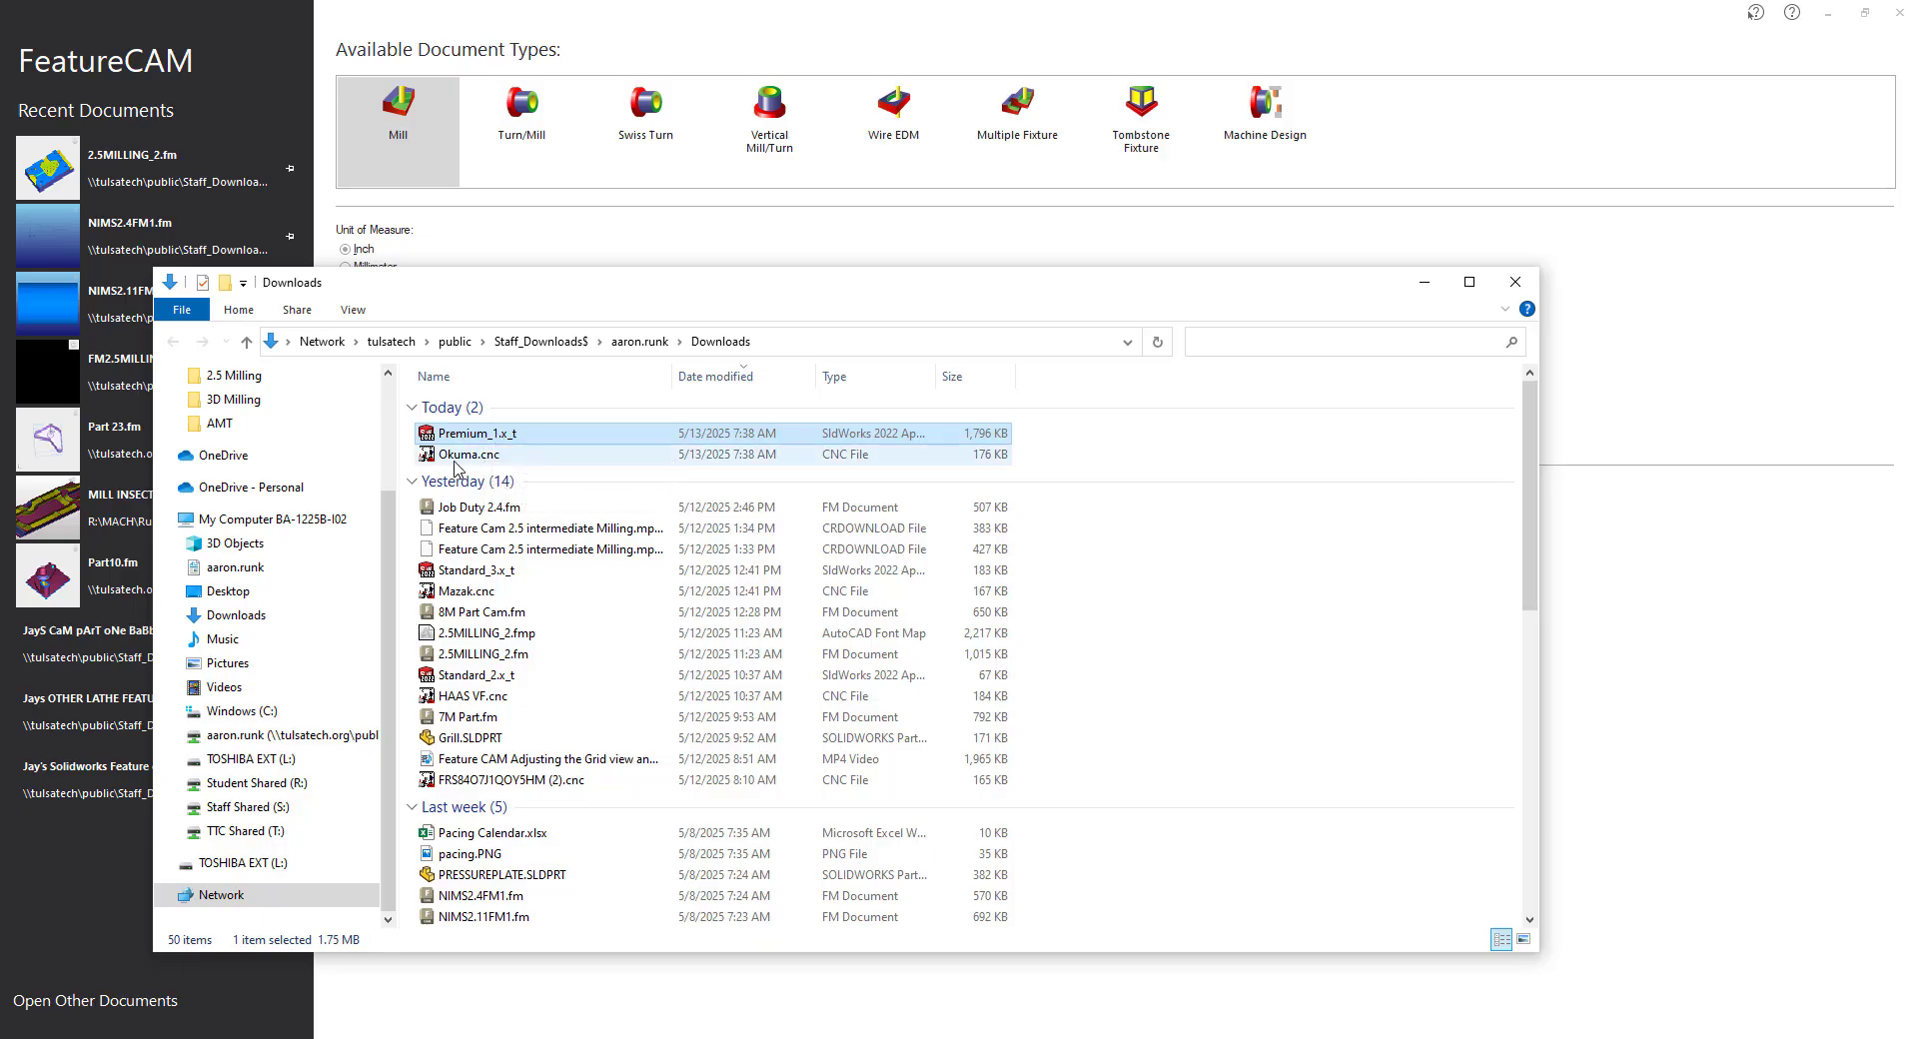
{"action": "mouse_move", "coordinate": [502, 466]}
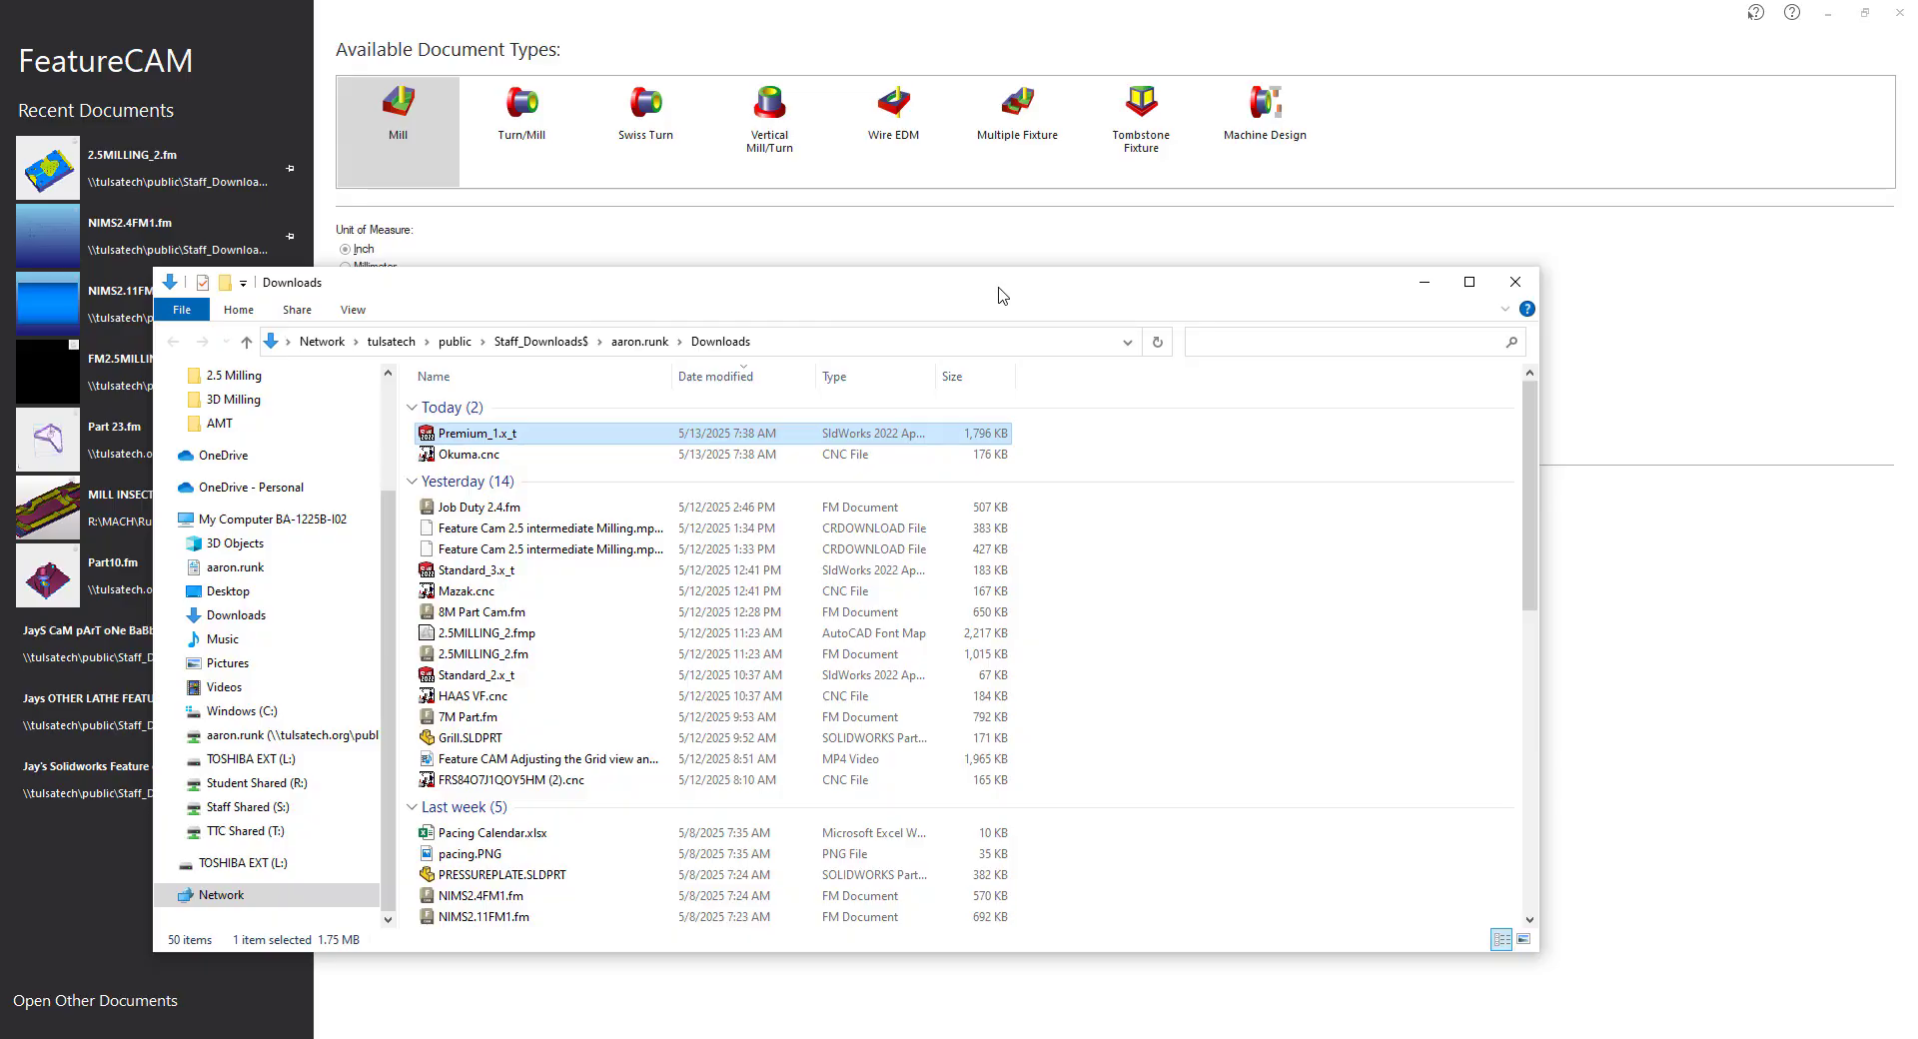
{"action": "left_click_drag", "start_coordinate": [1003, 296], "coordinate": [0, 190]}
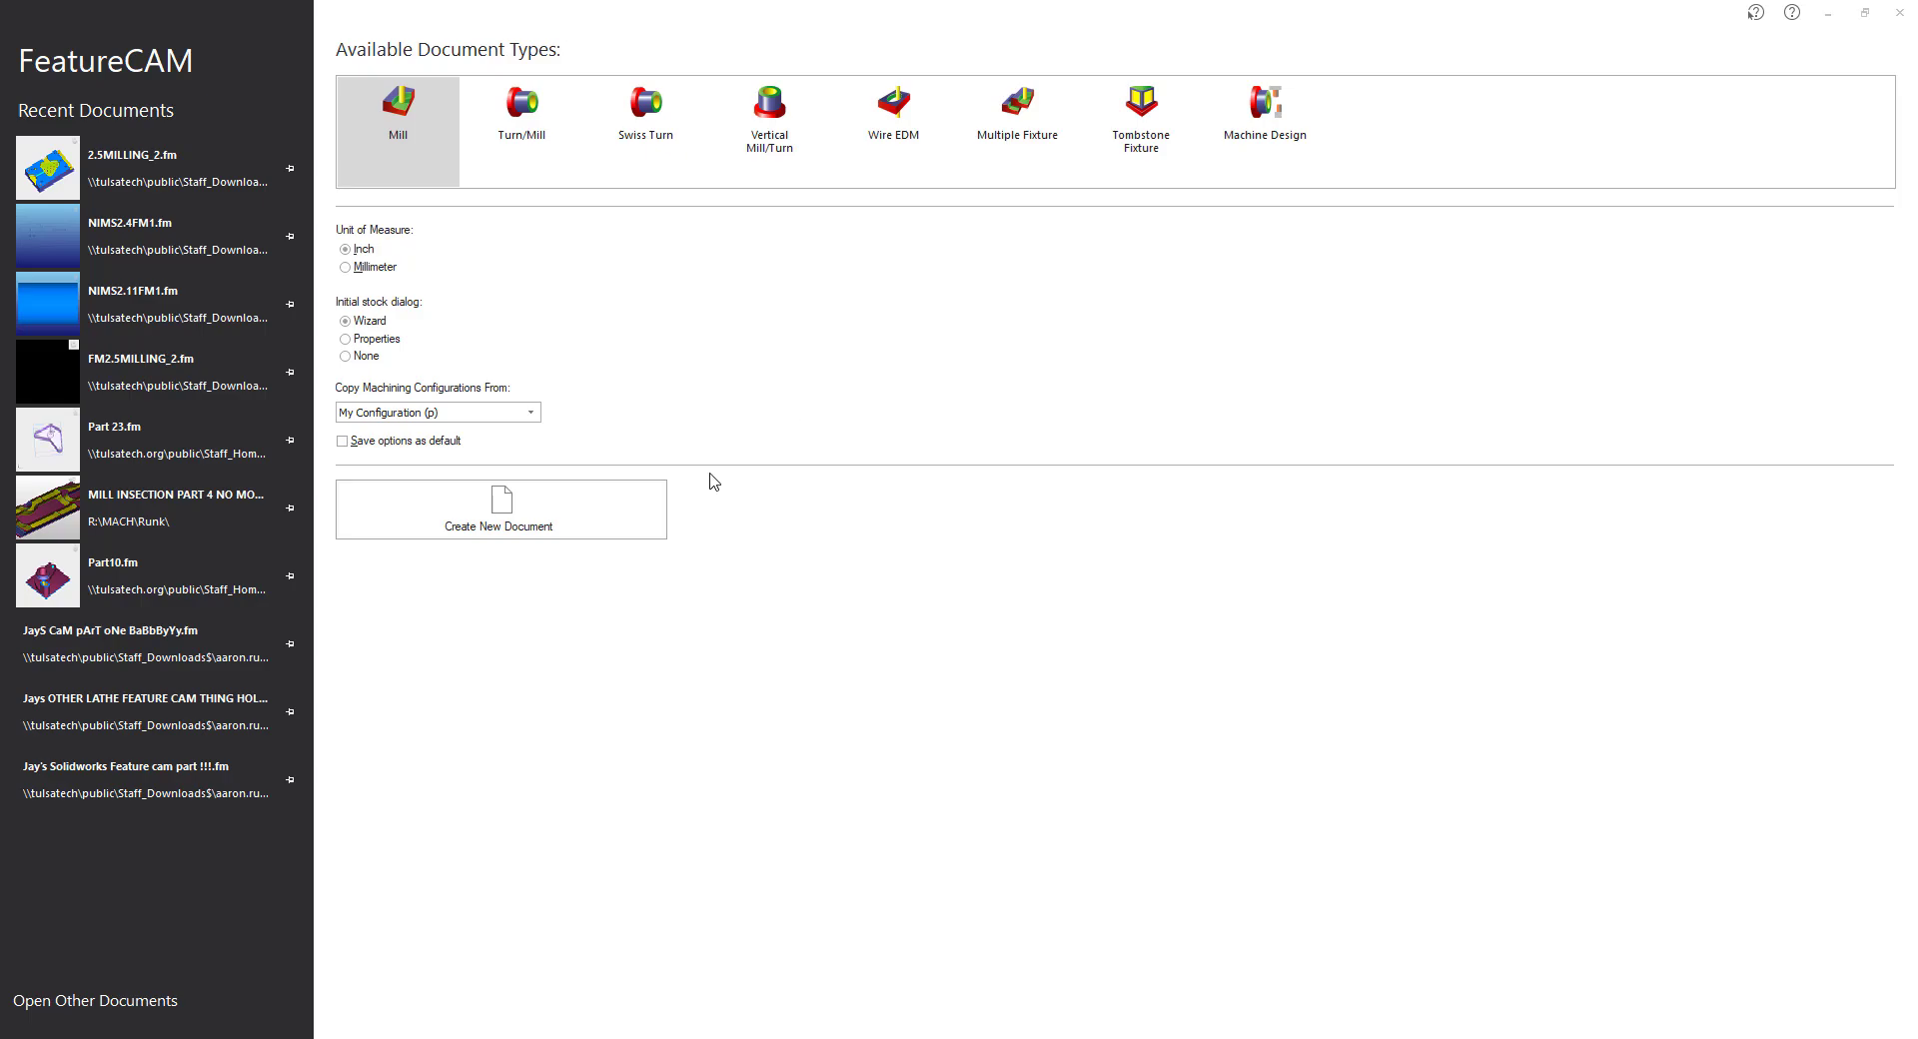
- Create a new inch Mill document without running the stock wizard and import Premium_1.x_t from the Downloads folder into it
{"action": "left_click", "coordinate": [575, 520]}
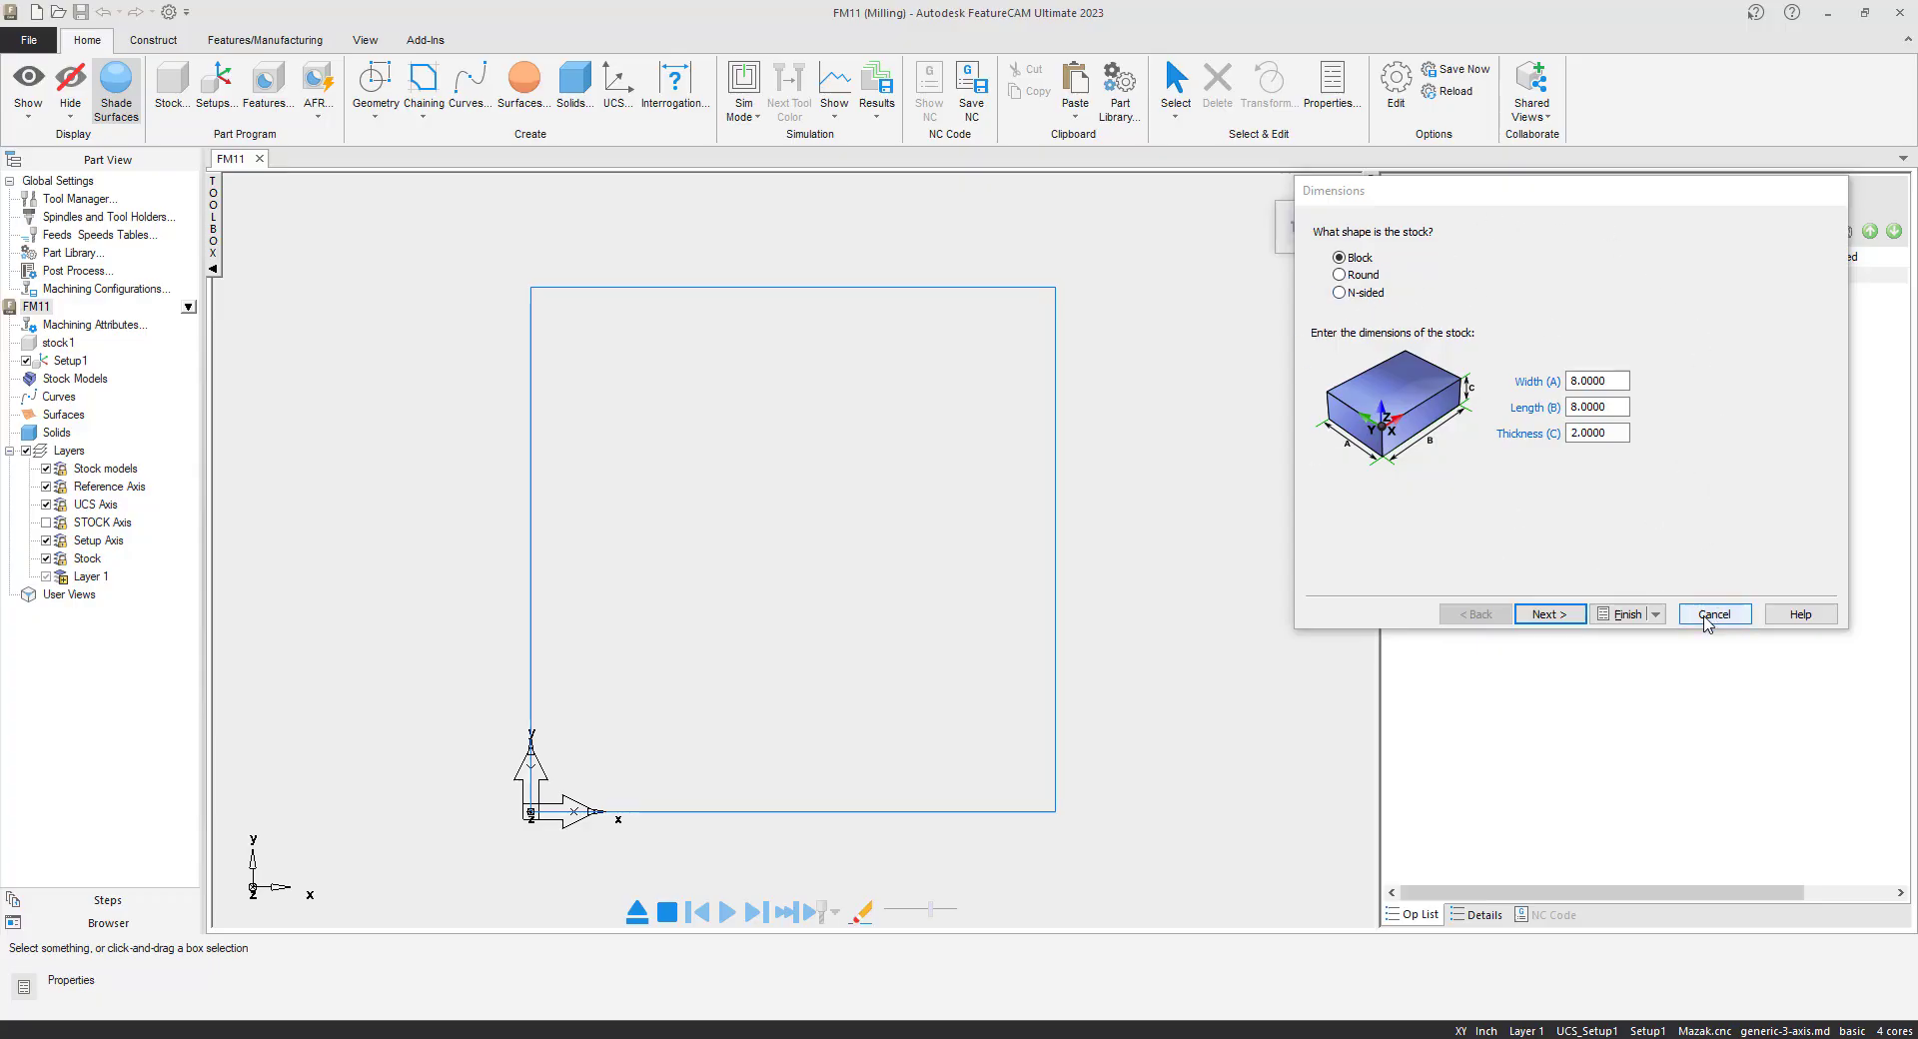
{"action": "left_click", "coordinate": [1710, 616]}
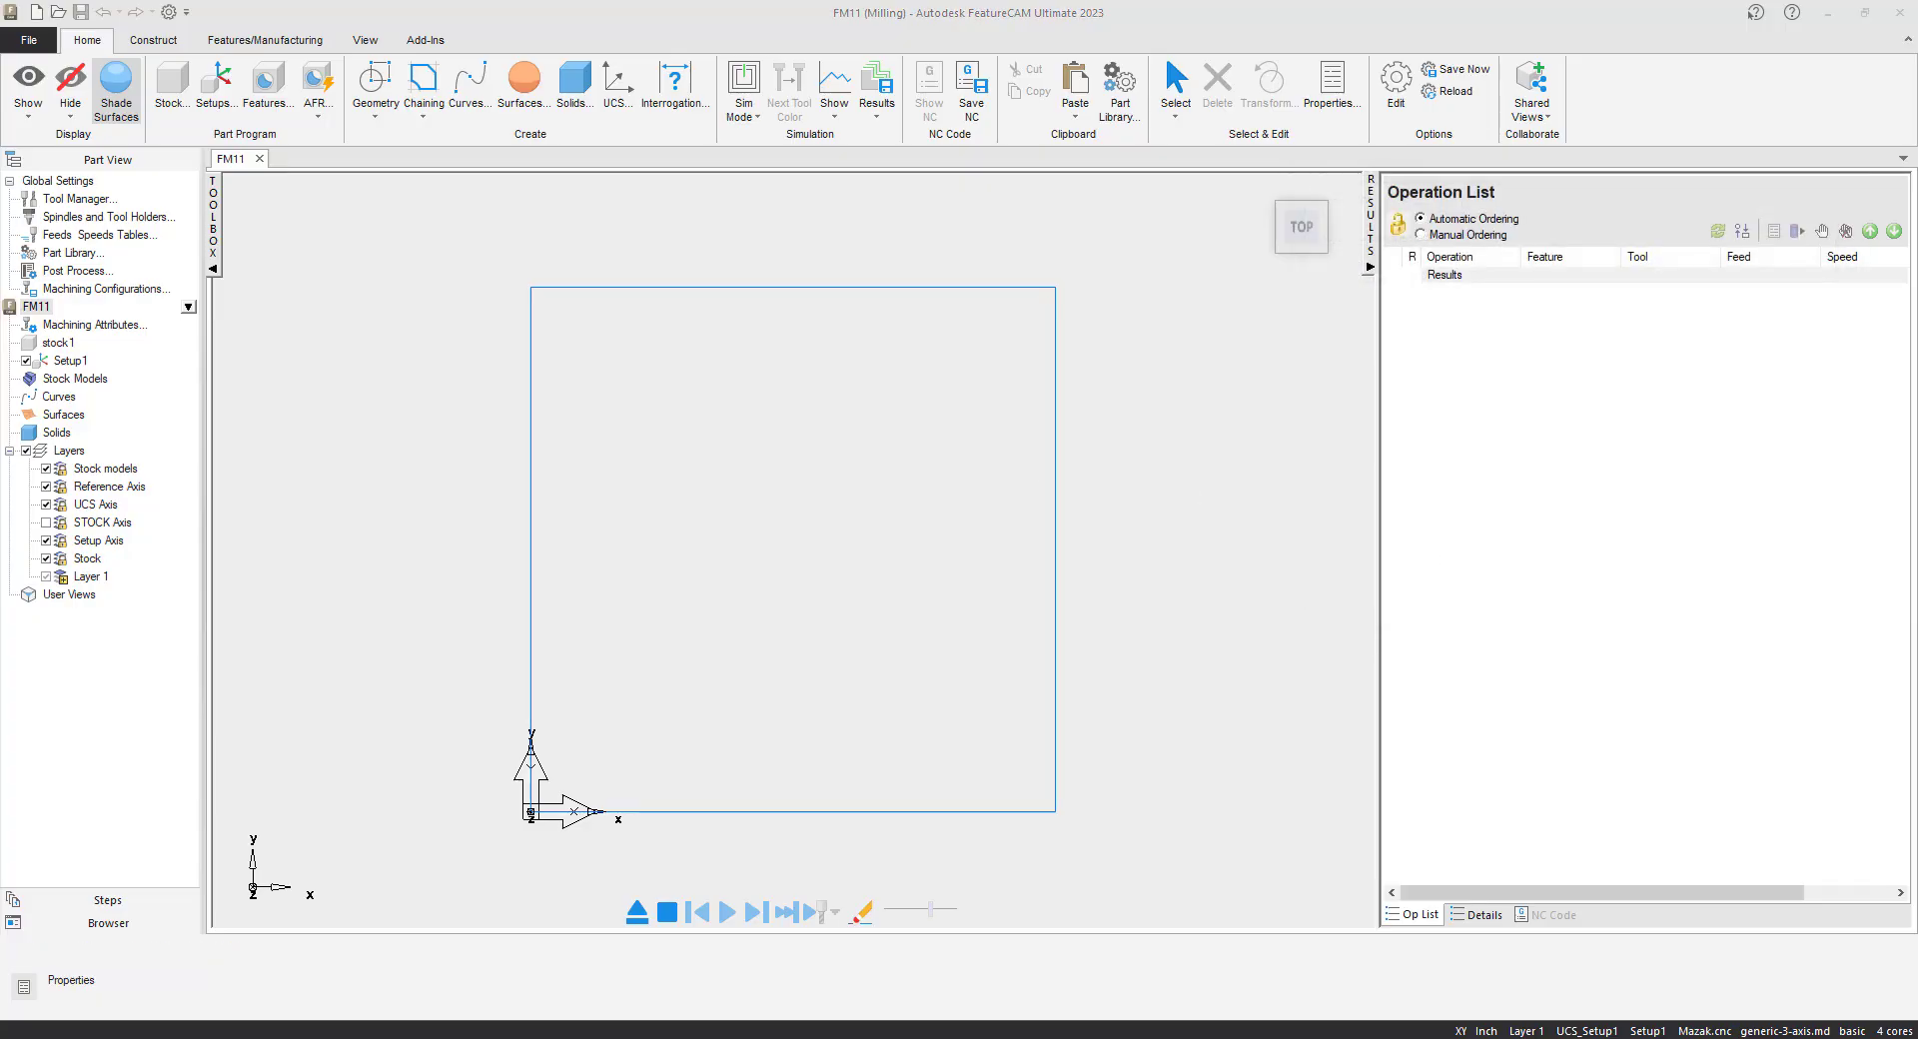
{"action": "left_click_drag", "start_coordinate": [742, 452], "coordinate": [745, 454]}
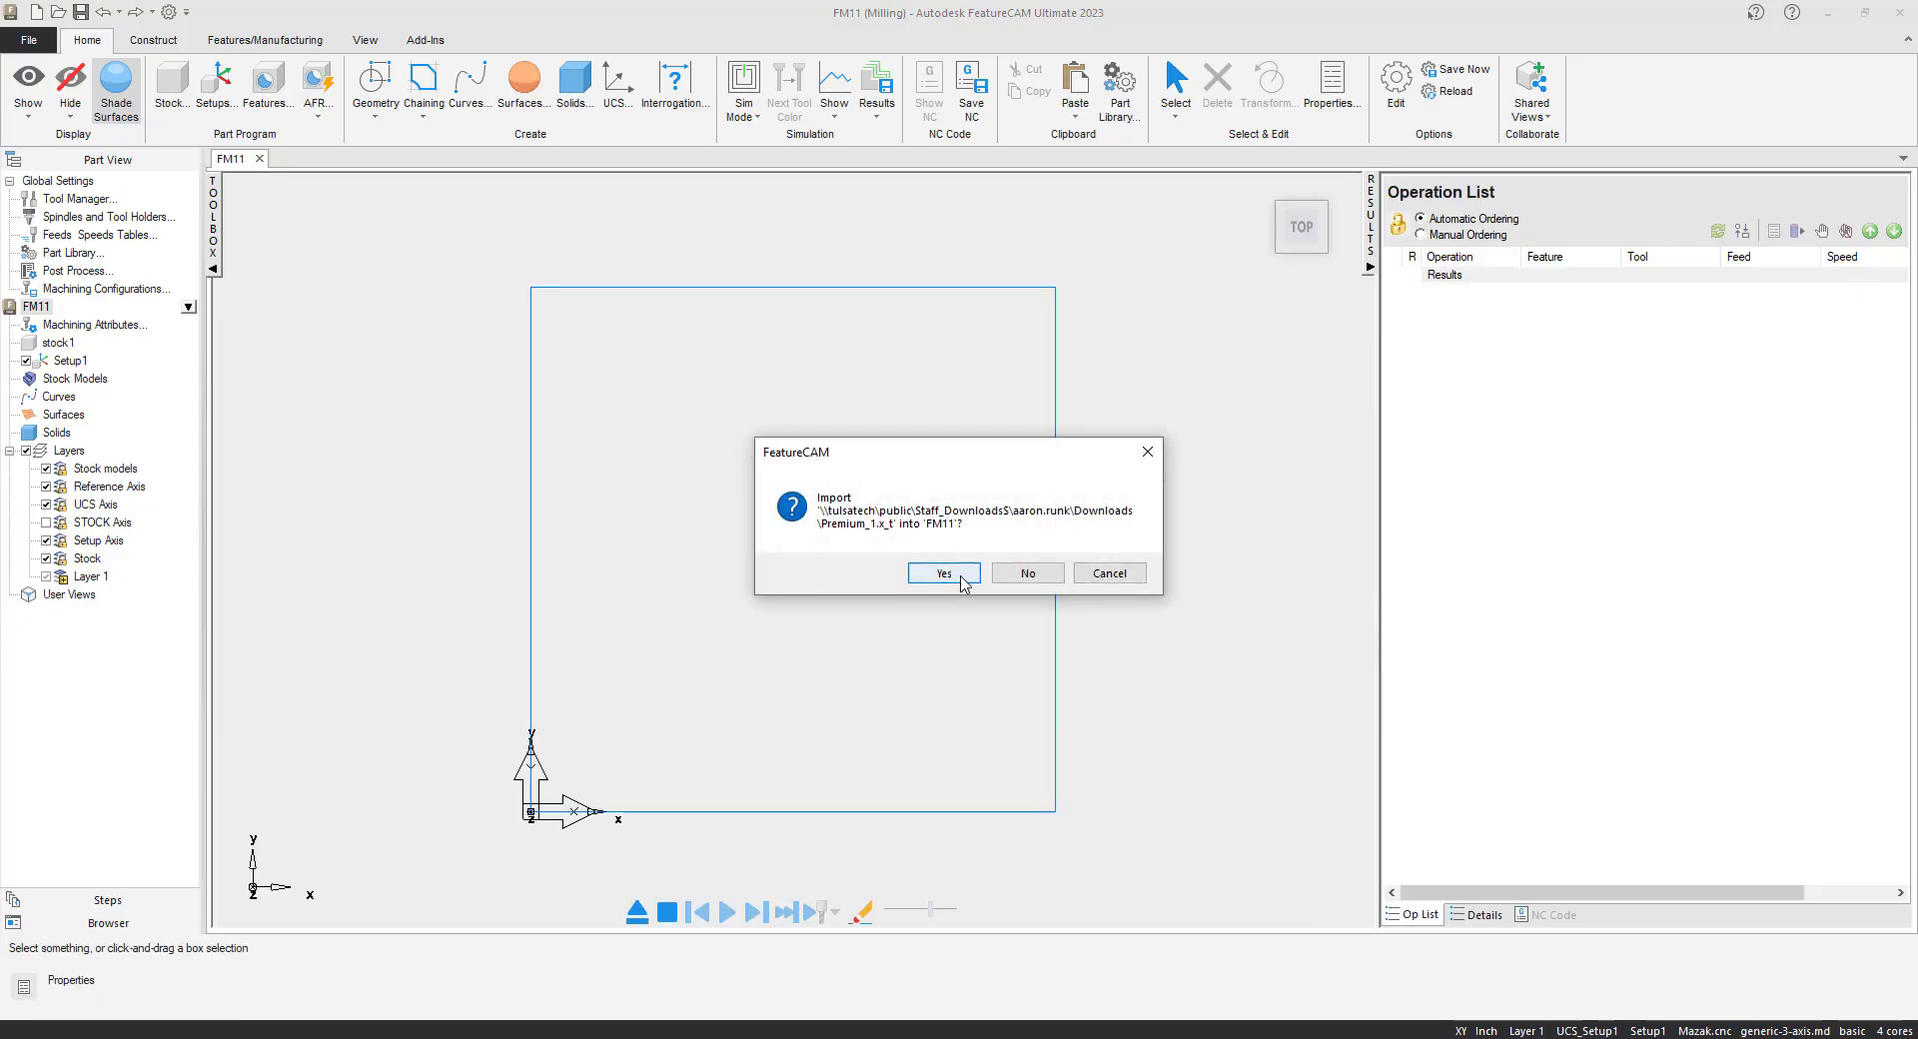
{"action": "left_click", "coordinate": [962, 577]}
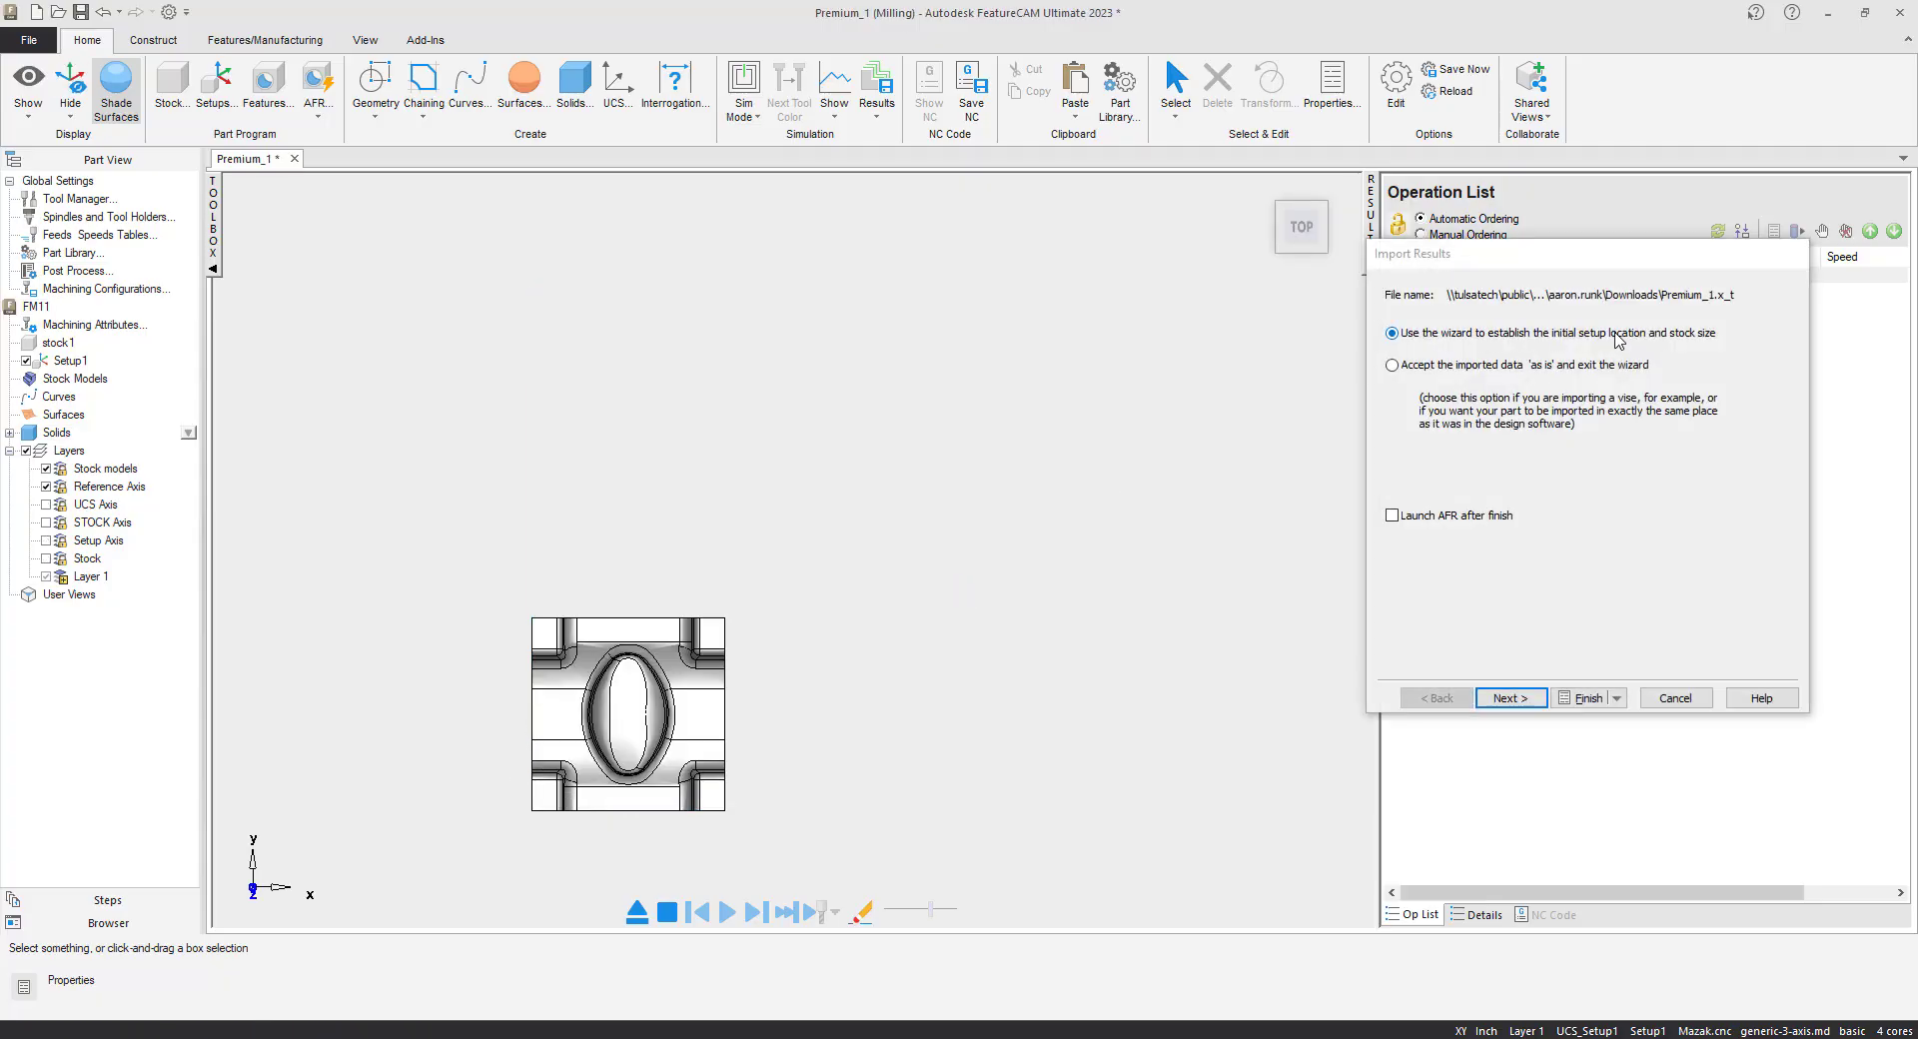
- Use the import wizard to define the setup's Z direction with two points going up the part's near vertical corner edge
{"action": "left_click", "coordinate": [1527, 699]}
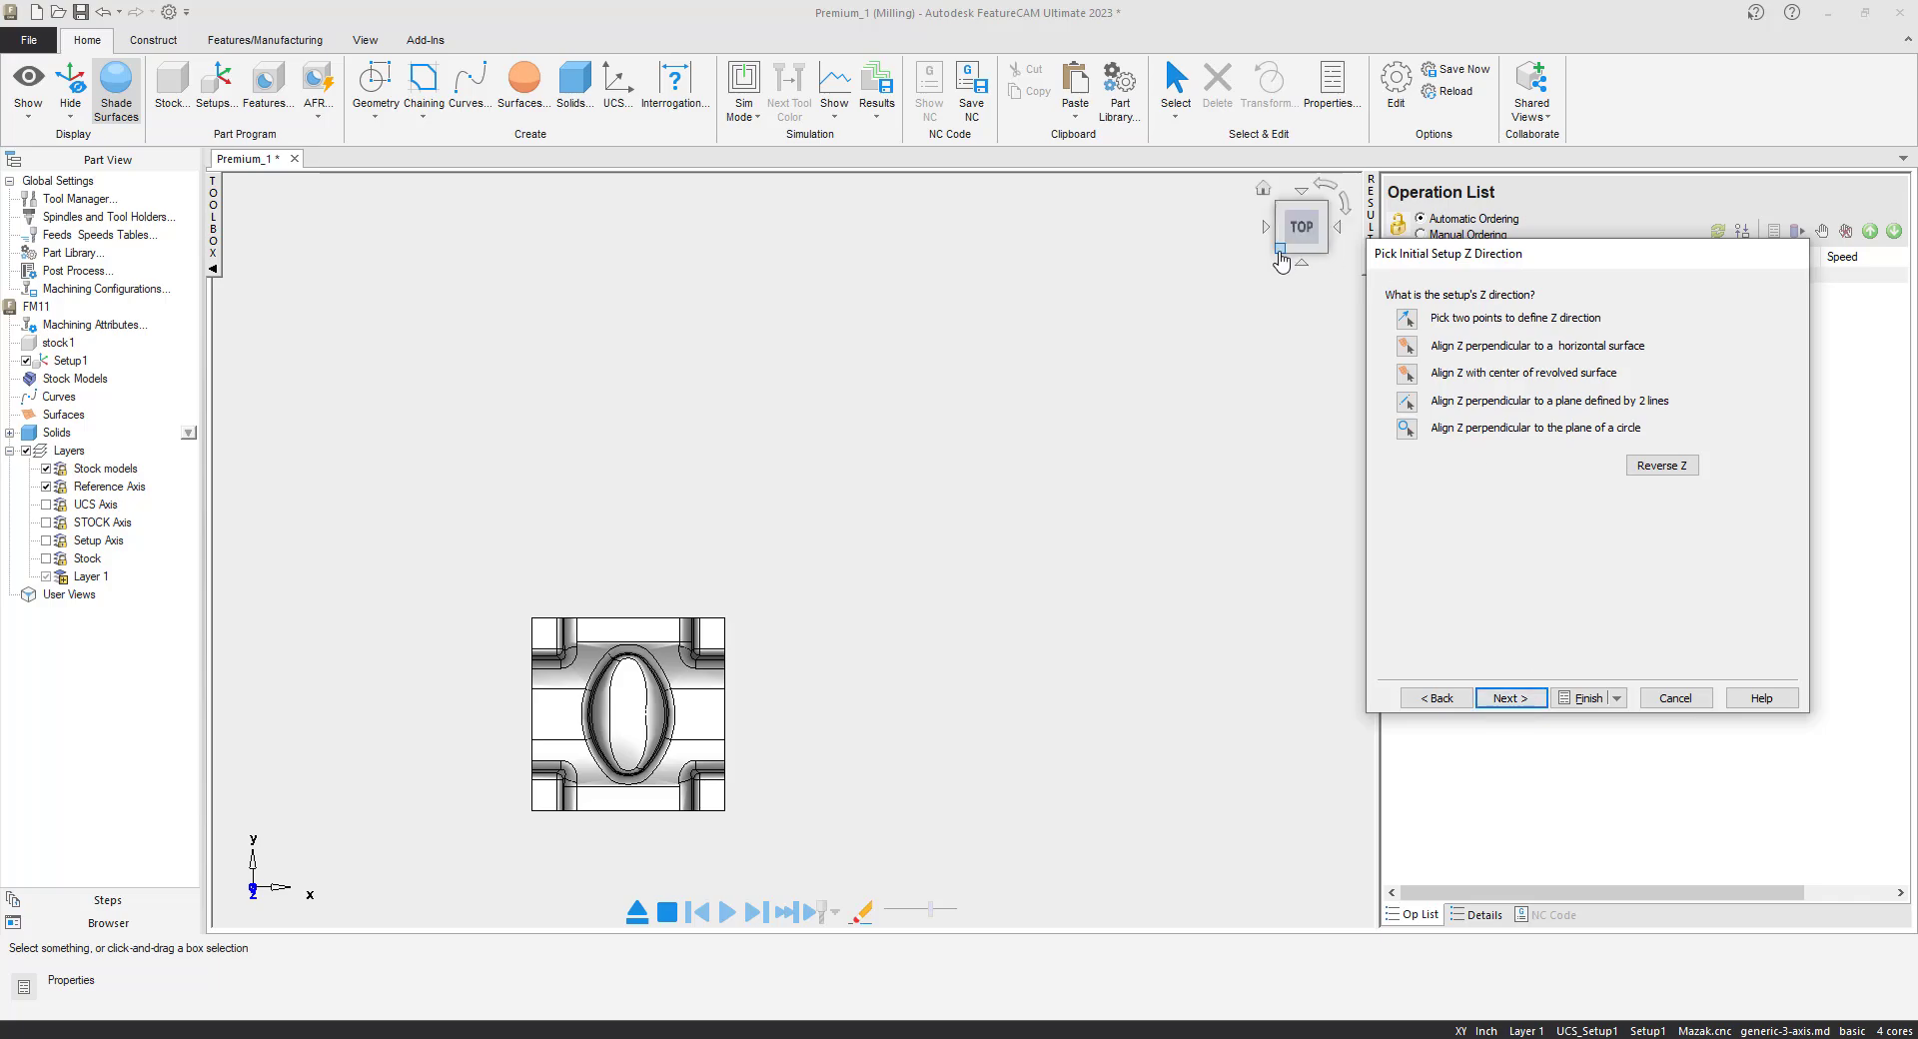
{"action": "left_click", "coordinate": [1280, 251]}
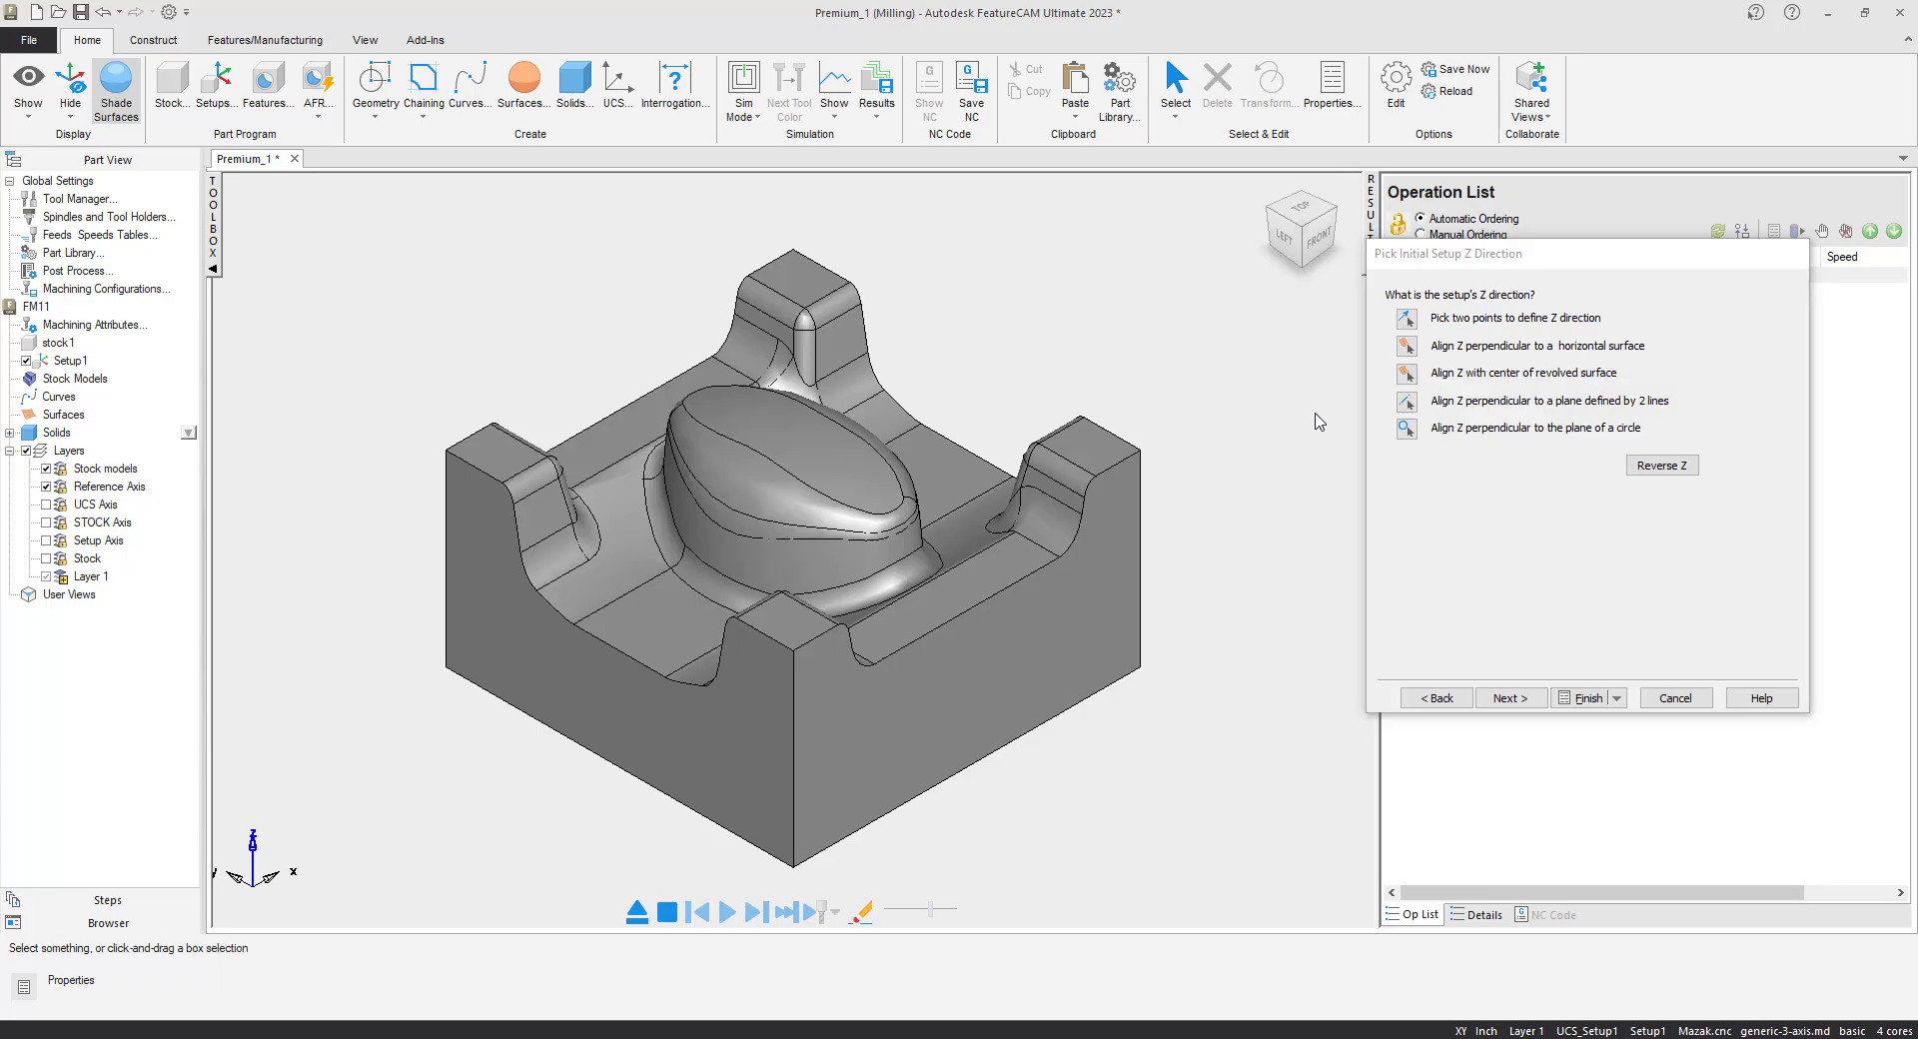
{"action": "left_click", "coordinate": [1406, 318]}
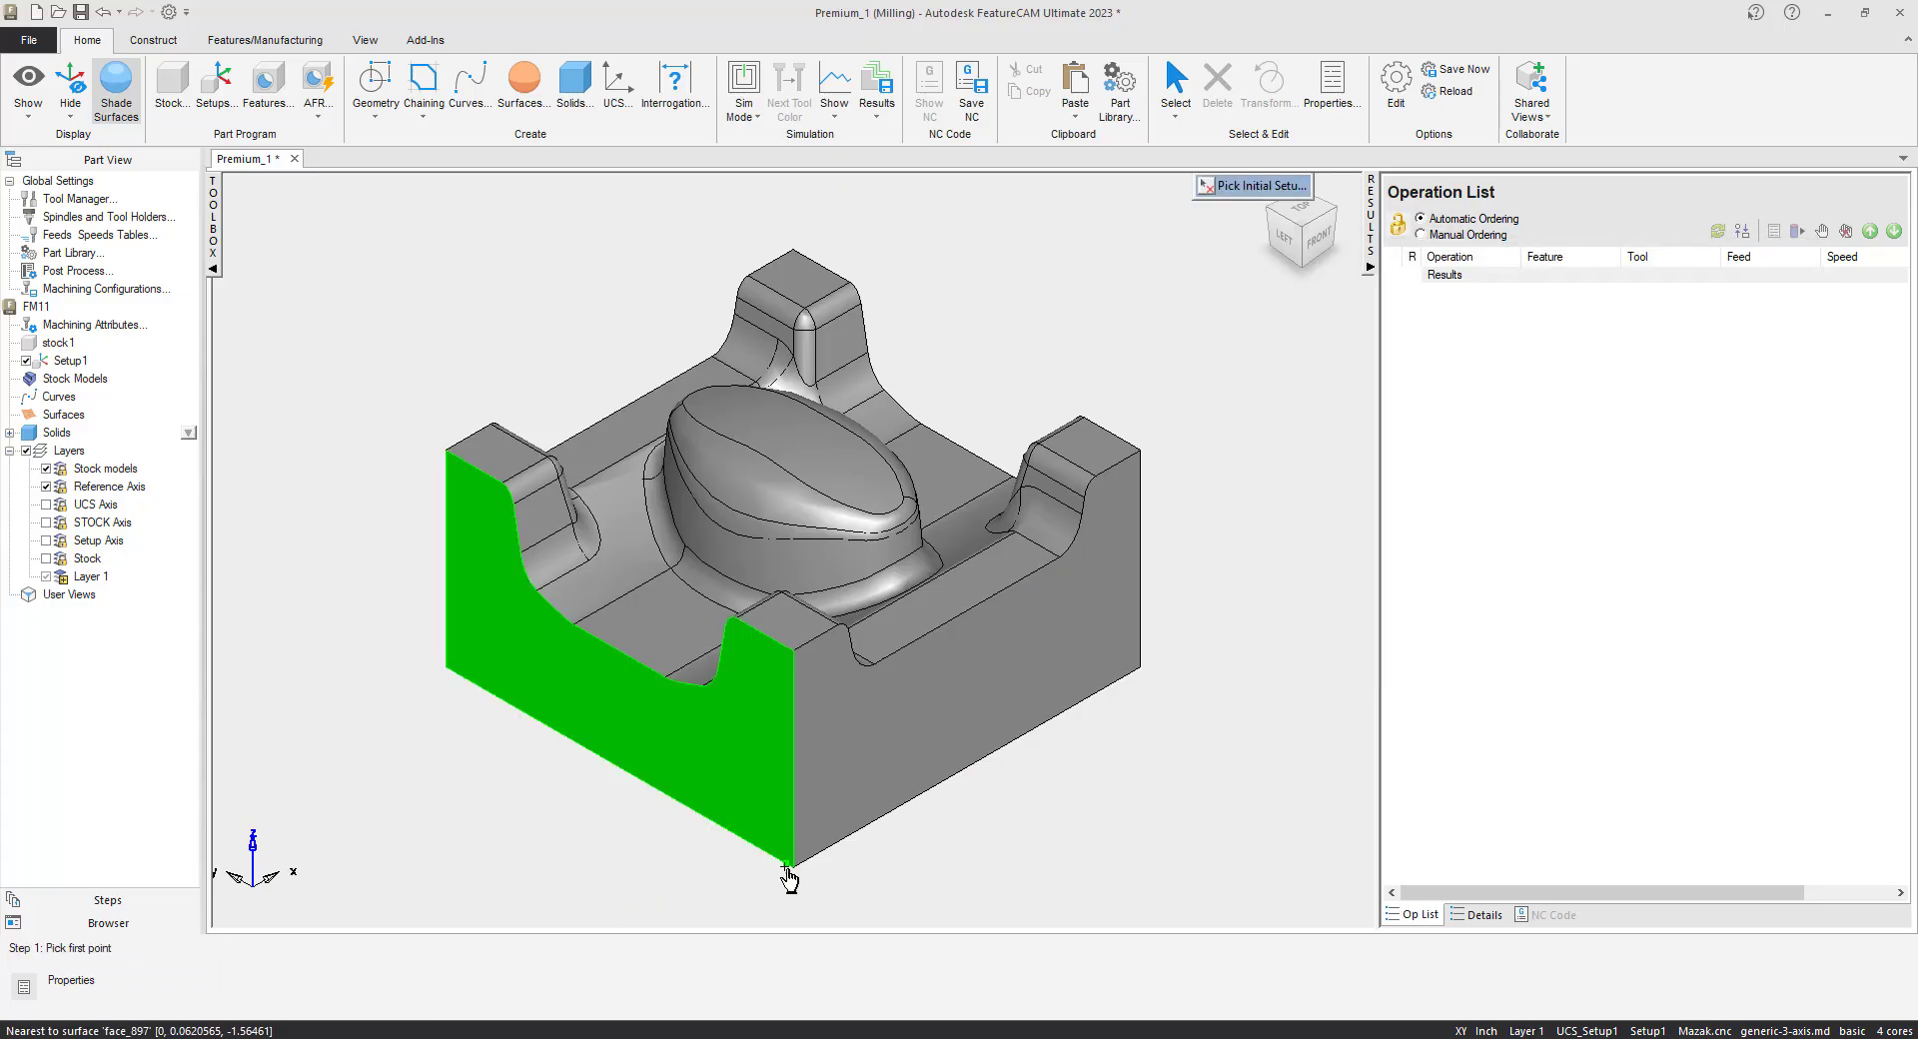
{"action": "left_click", "coordinate": [792, 850]}
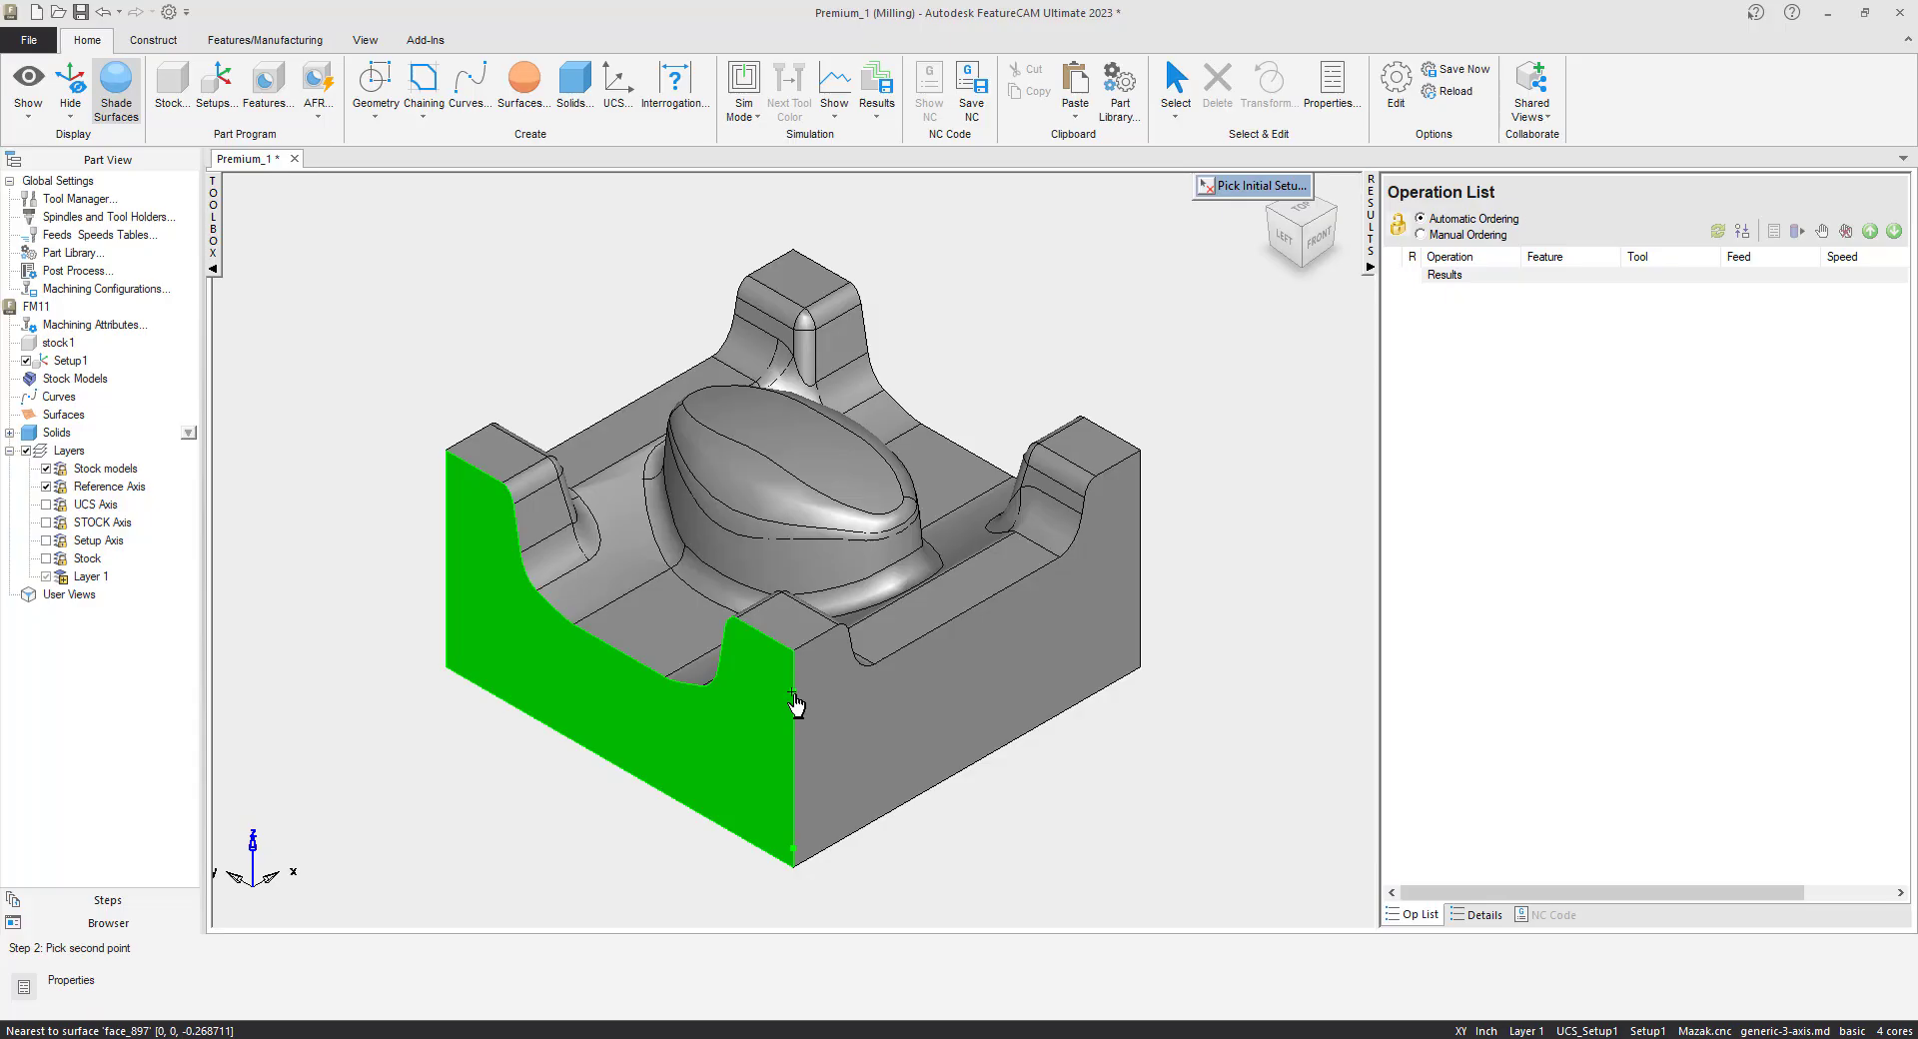
{"action": "left_click", "coordinate": [794, 701]}
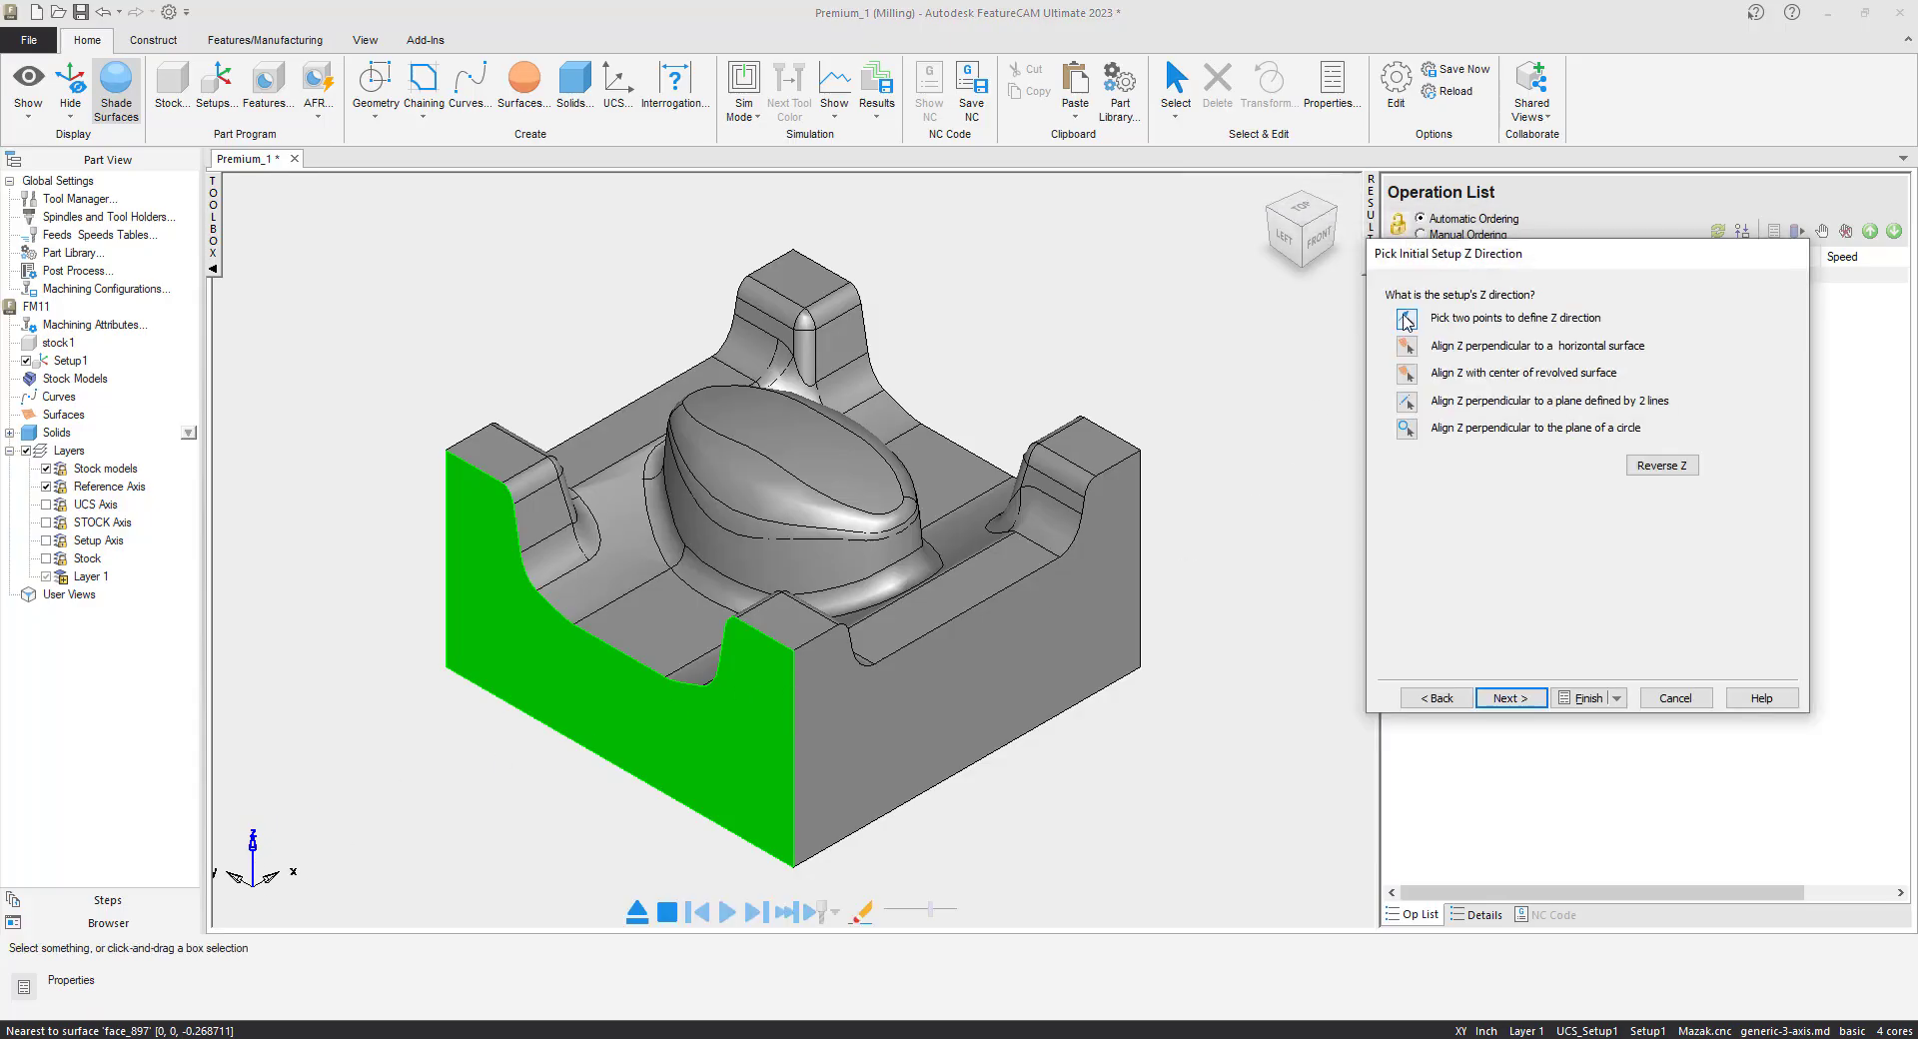
{"action": "left_click", "coordinate": [1516, 697]}
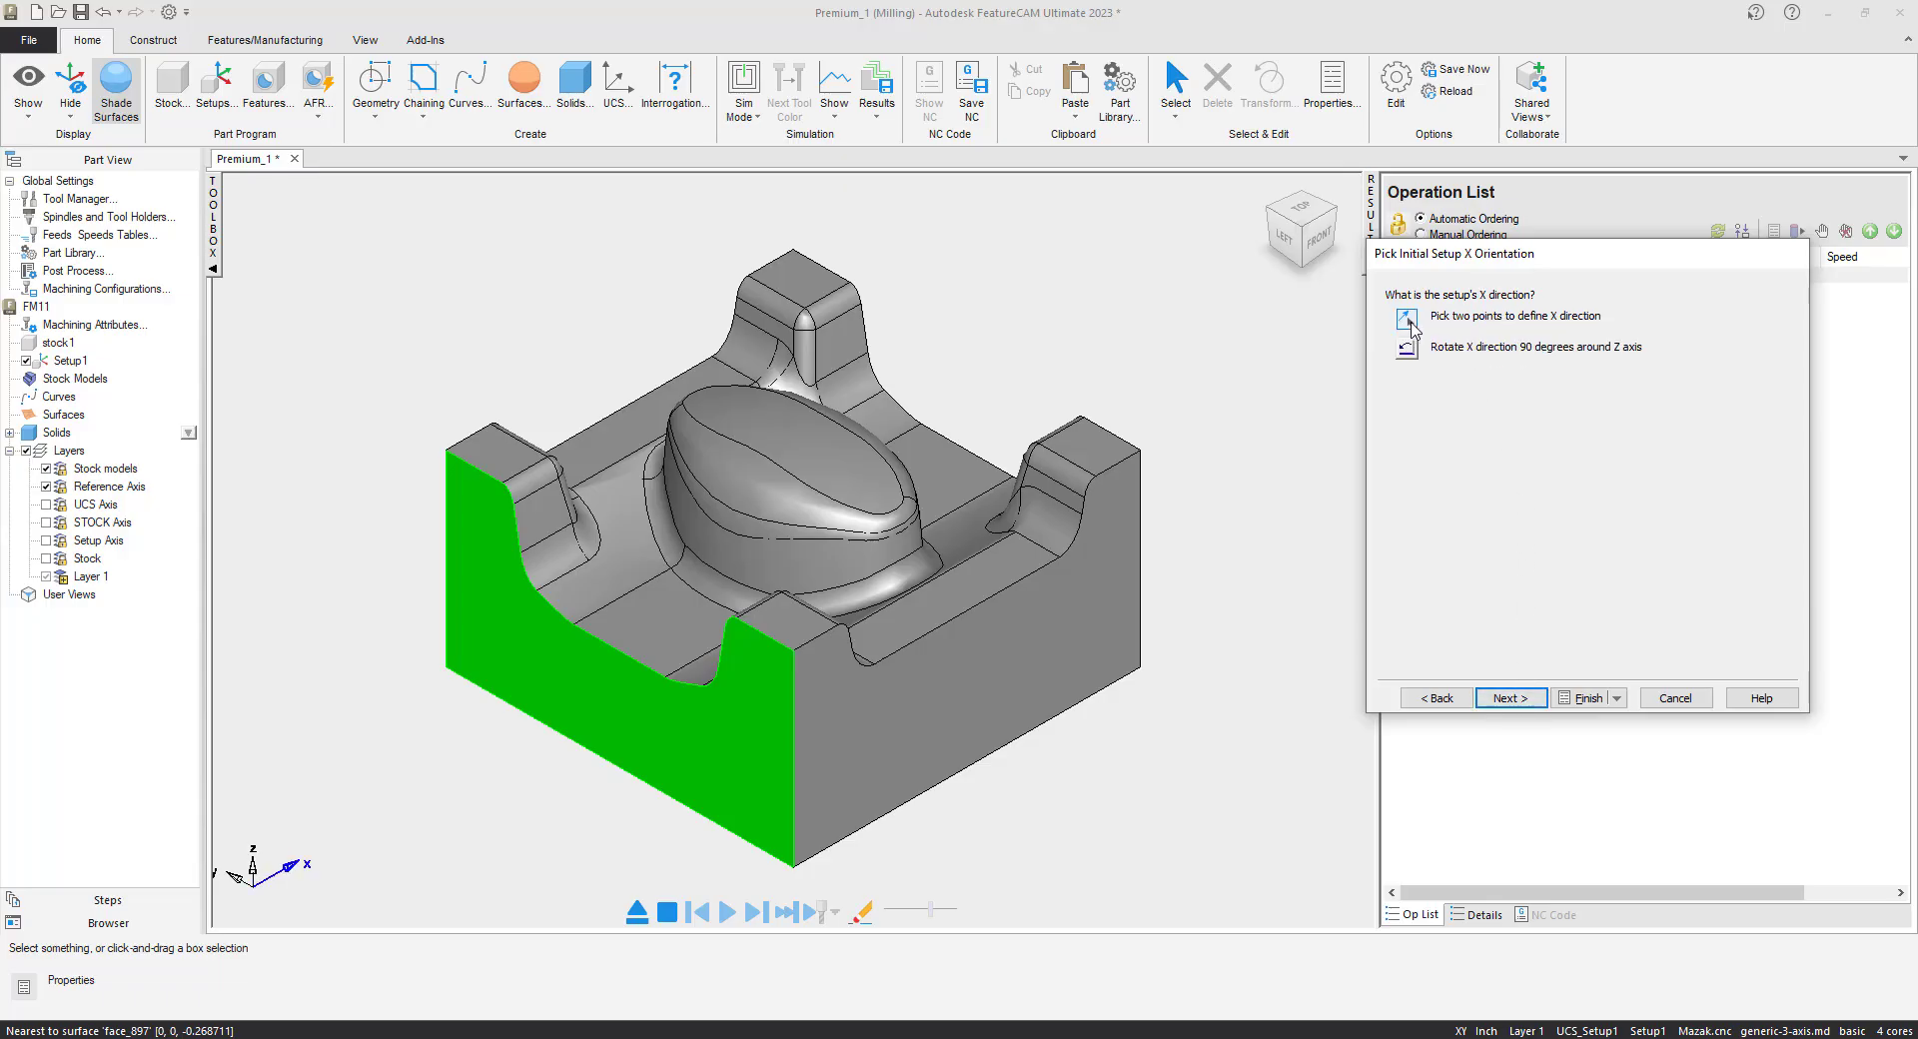
- Define the setup's X direction with two points along the straight upper edge of the part's front face
{"action": "left_click", "coordinate": [1406, 318]}
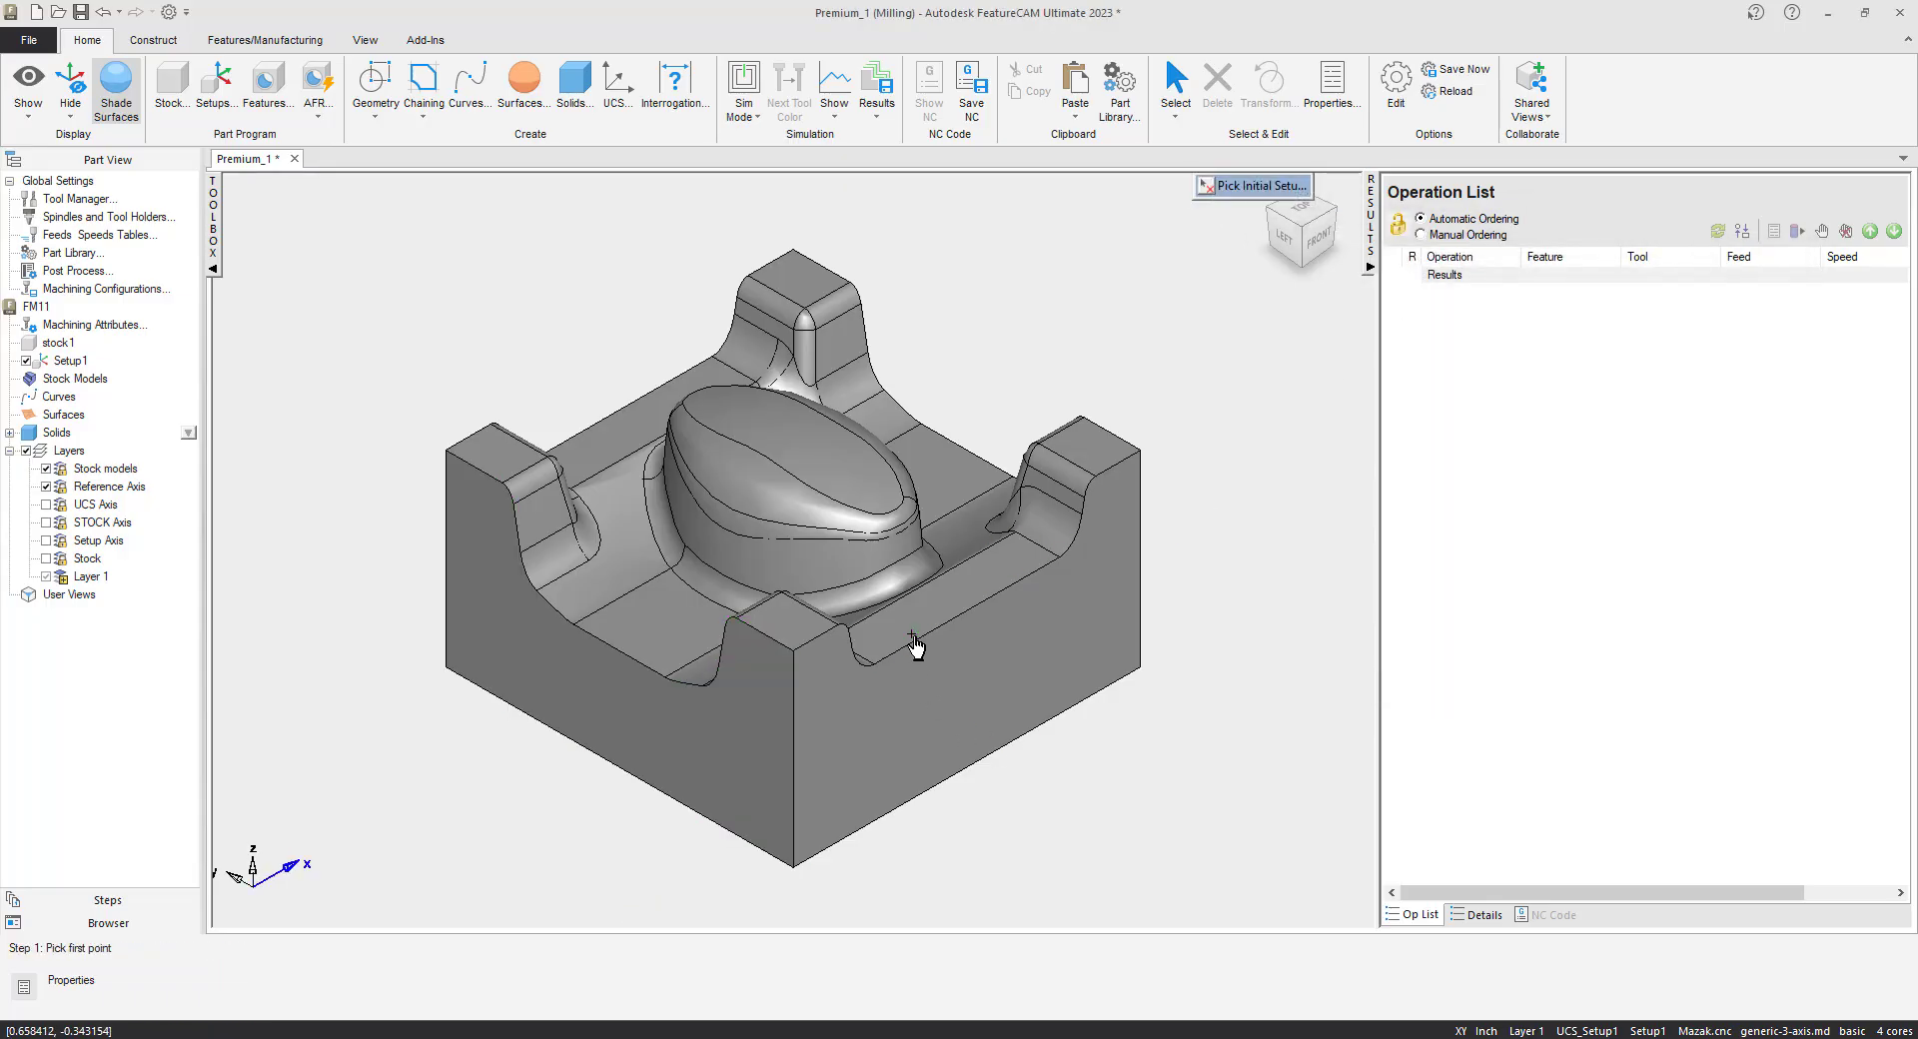
{"action": "left_click", "coordinate": [919, 638]}
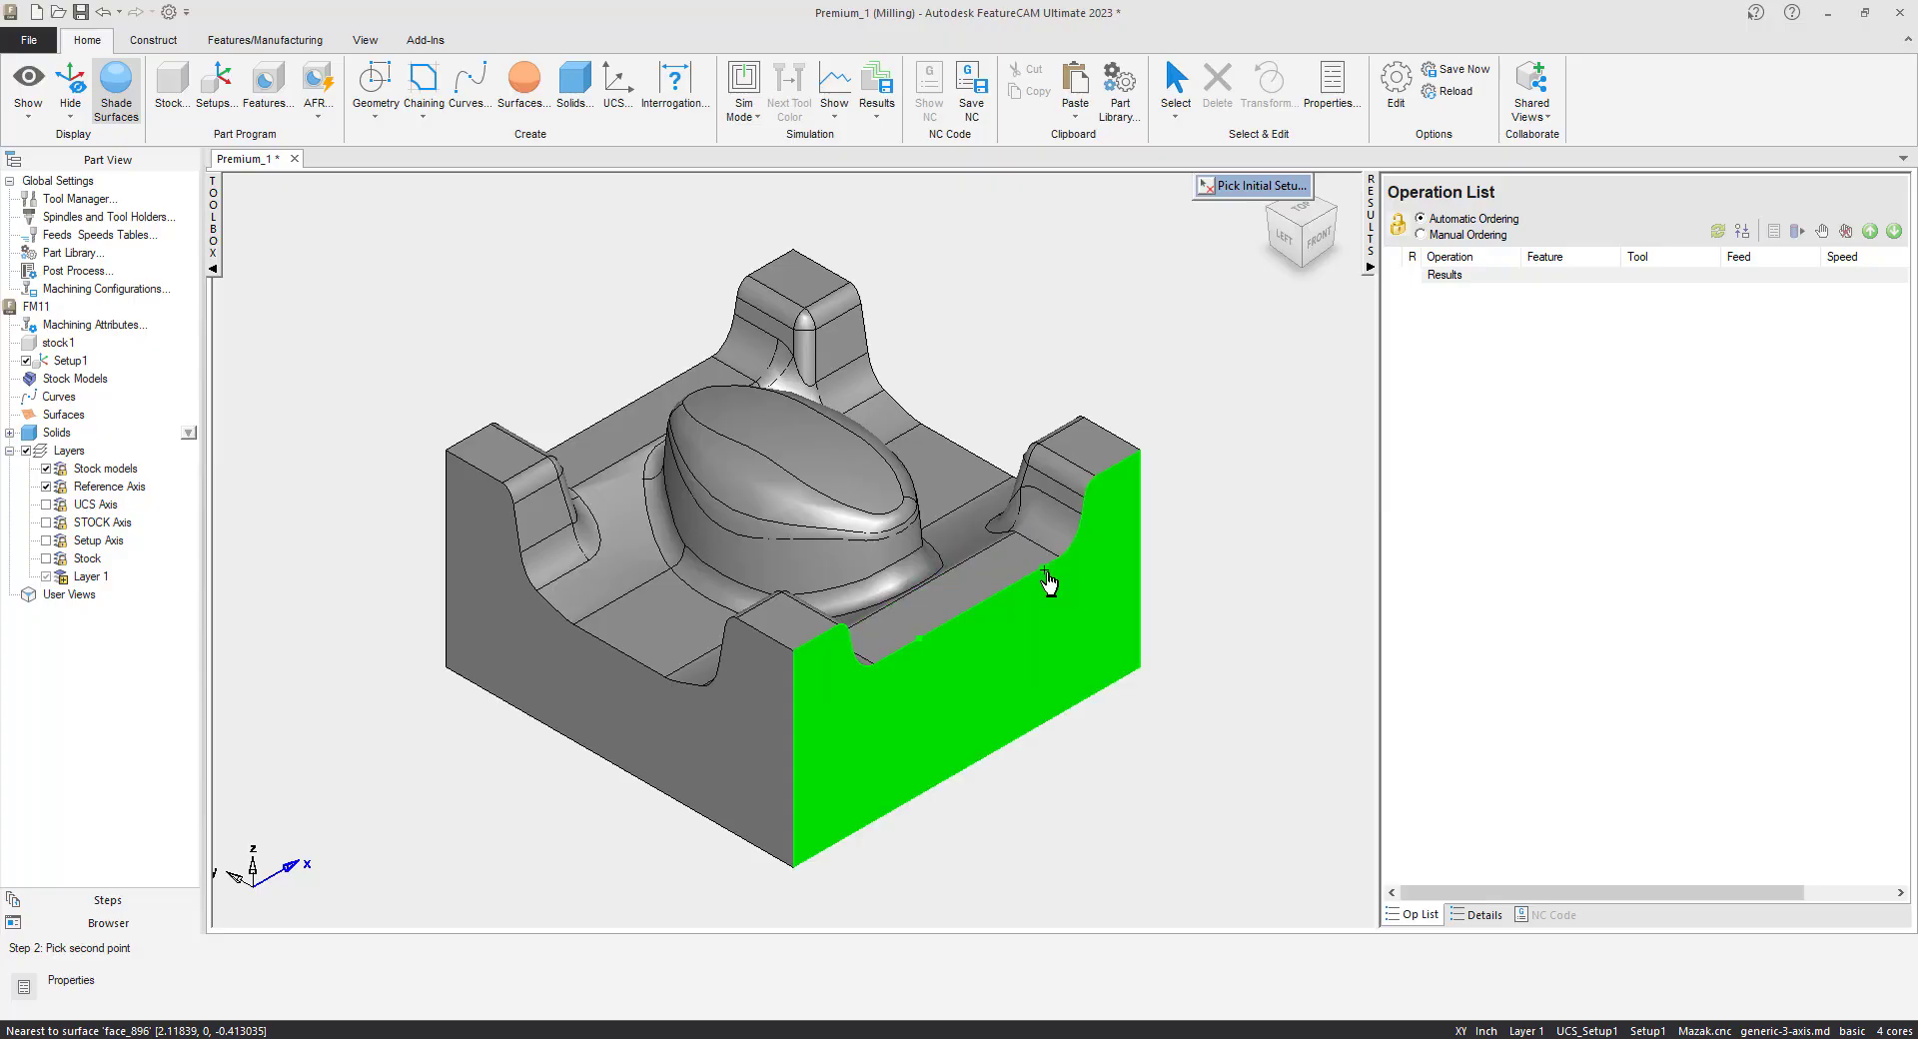
{"action": "left_click", "coordinate": [1043, 574]}
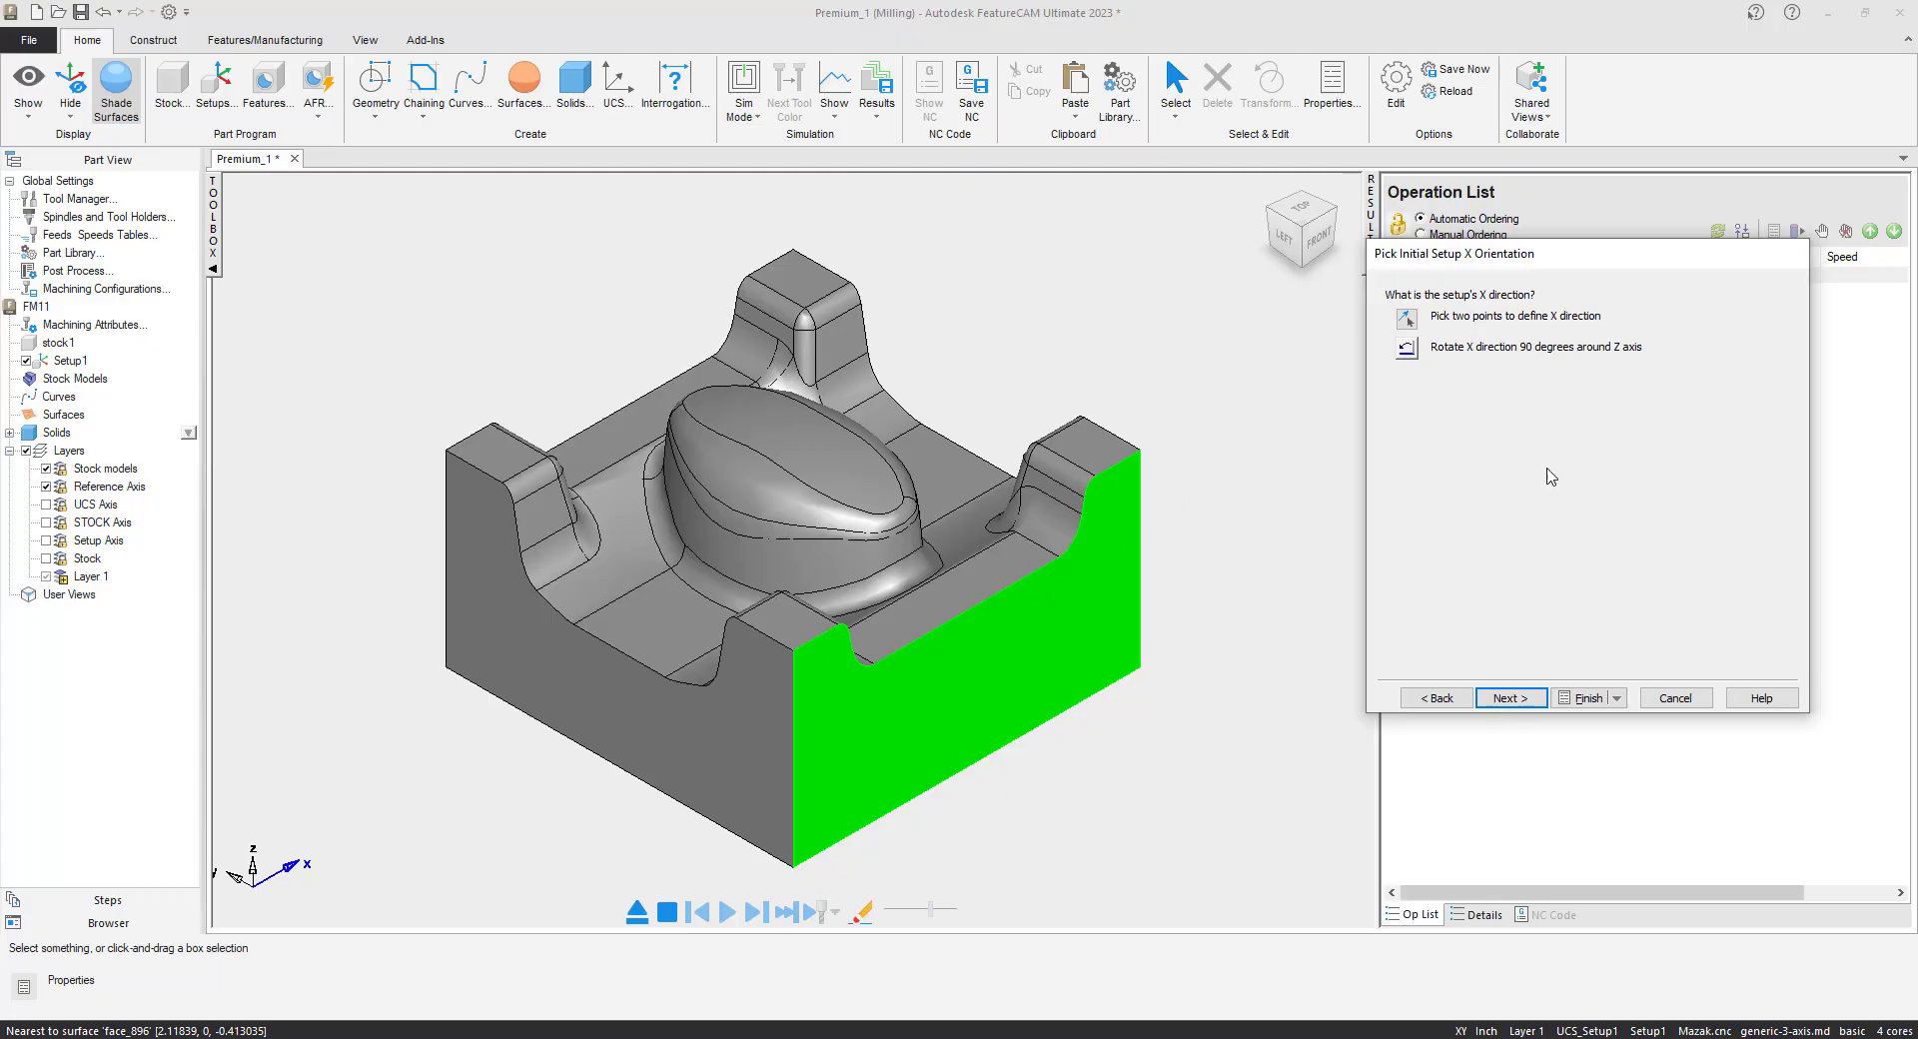
{"action": "left_click", "coordinate": [1508, 698]}
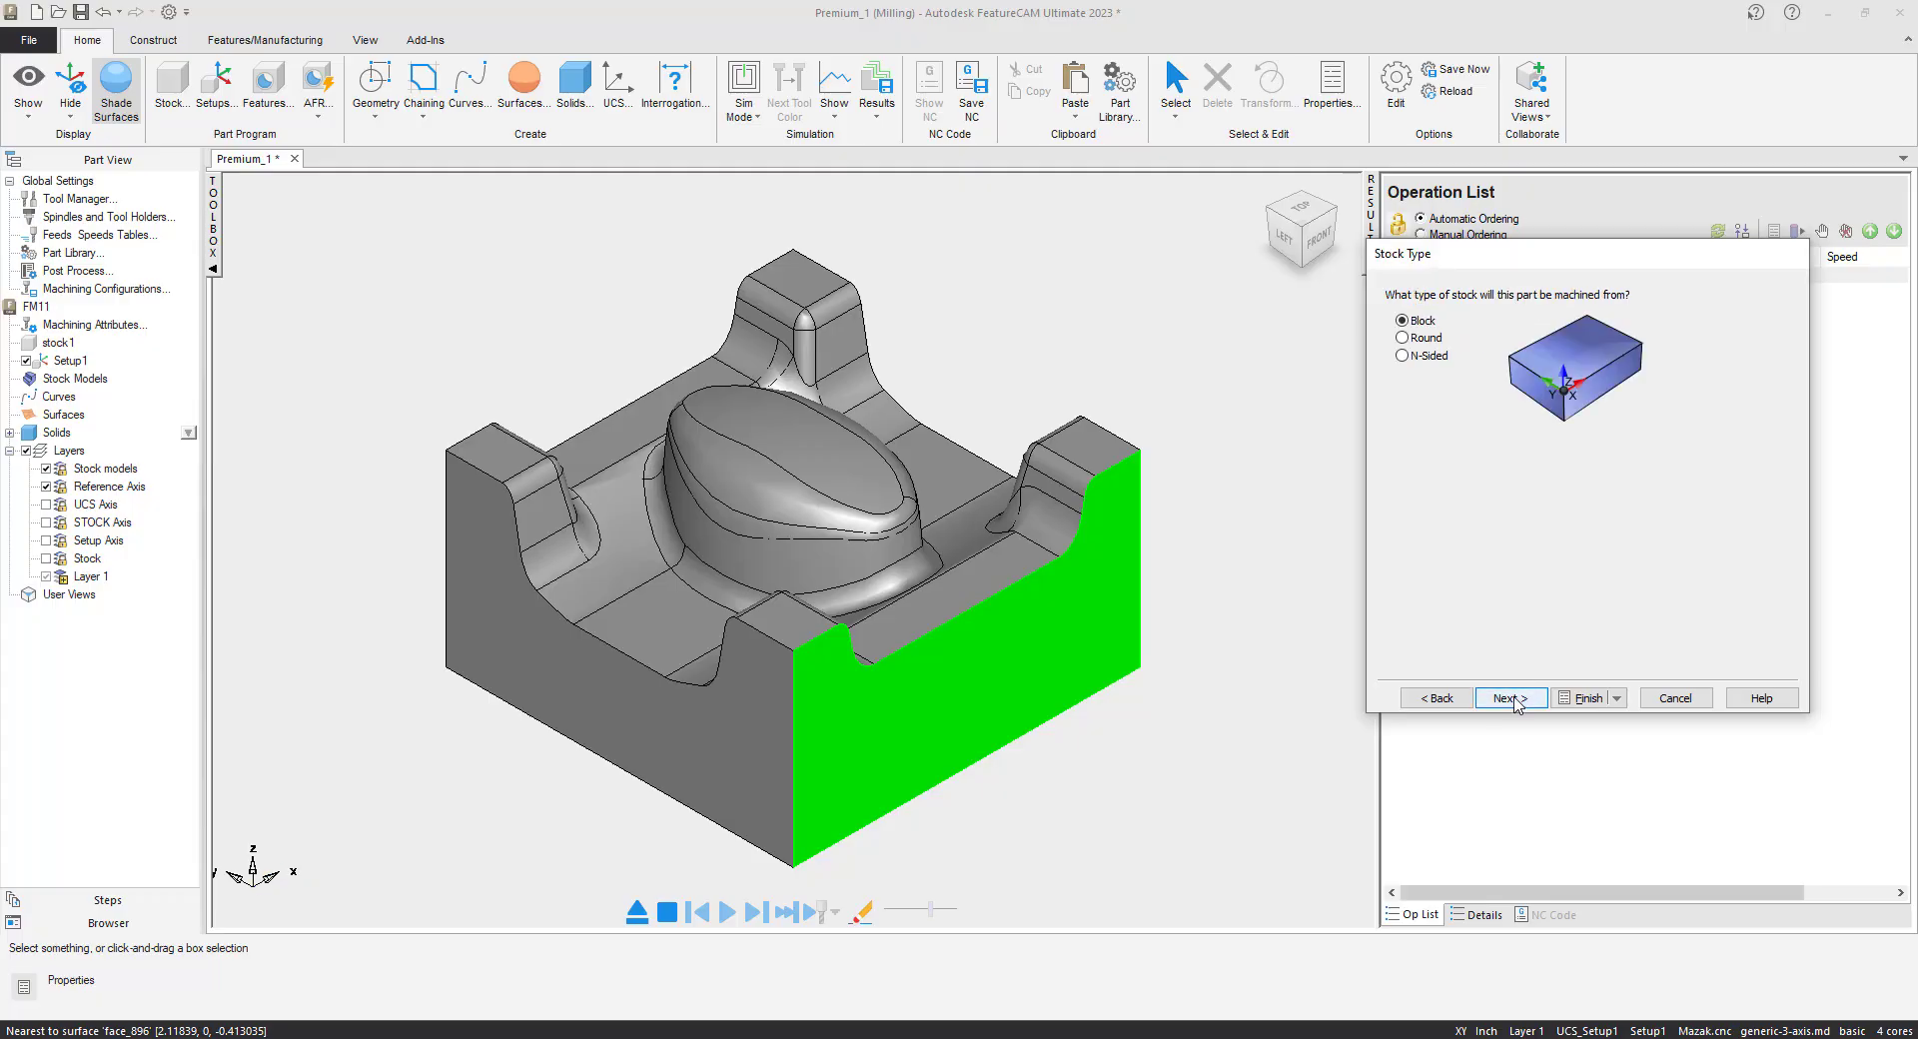
- Use Block stock and compute its size from the part's bounding box with no extra stock
{"action": "left_click", "coordinate": [1510, 698]}
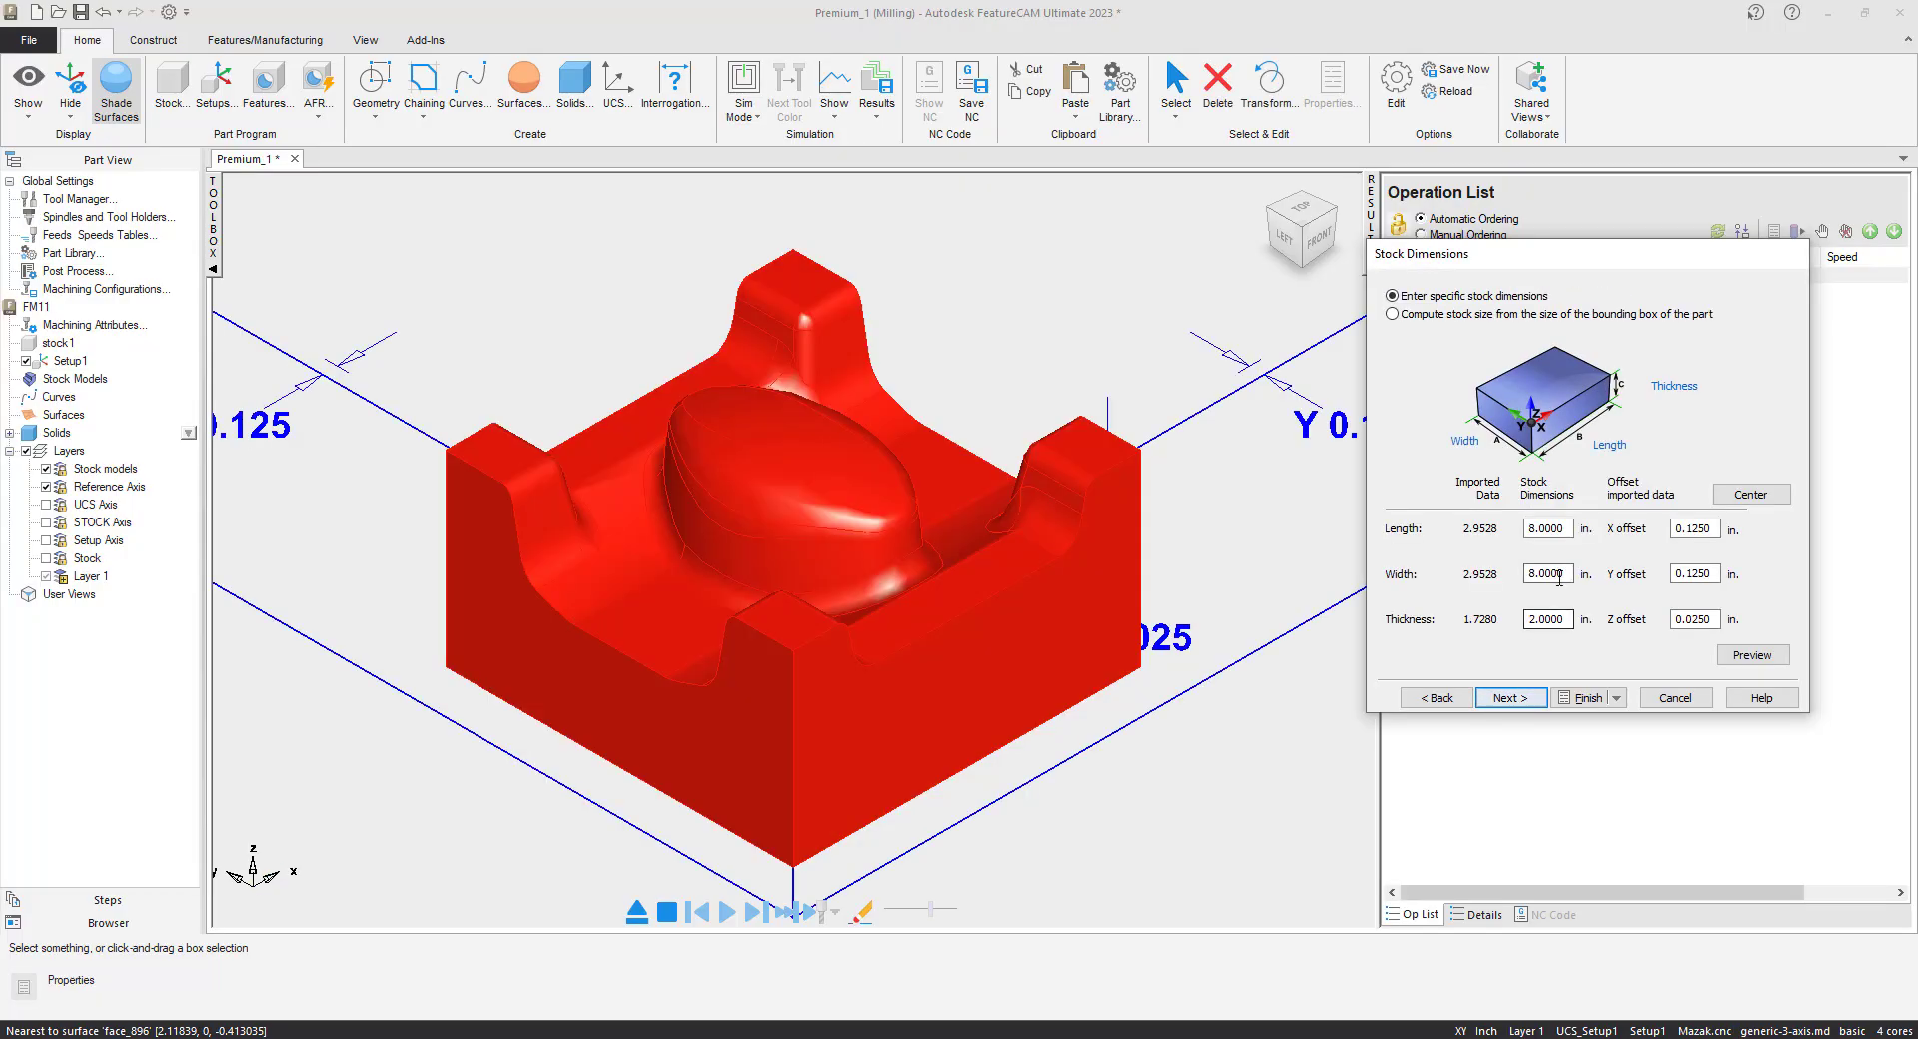
{"action": "left_click", "coordinate": [1393, 315]}
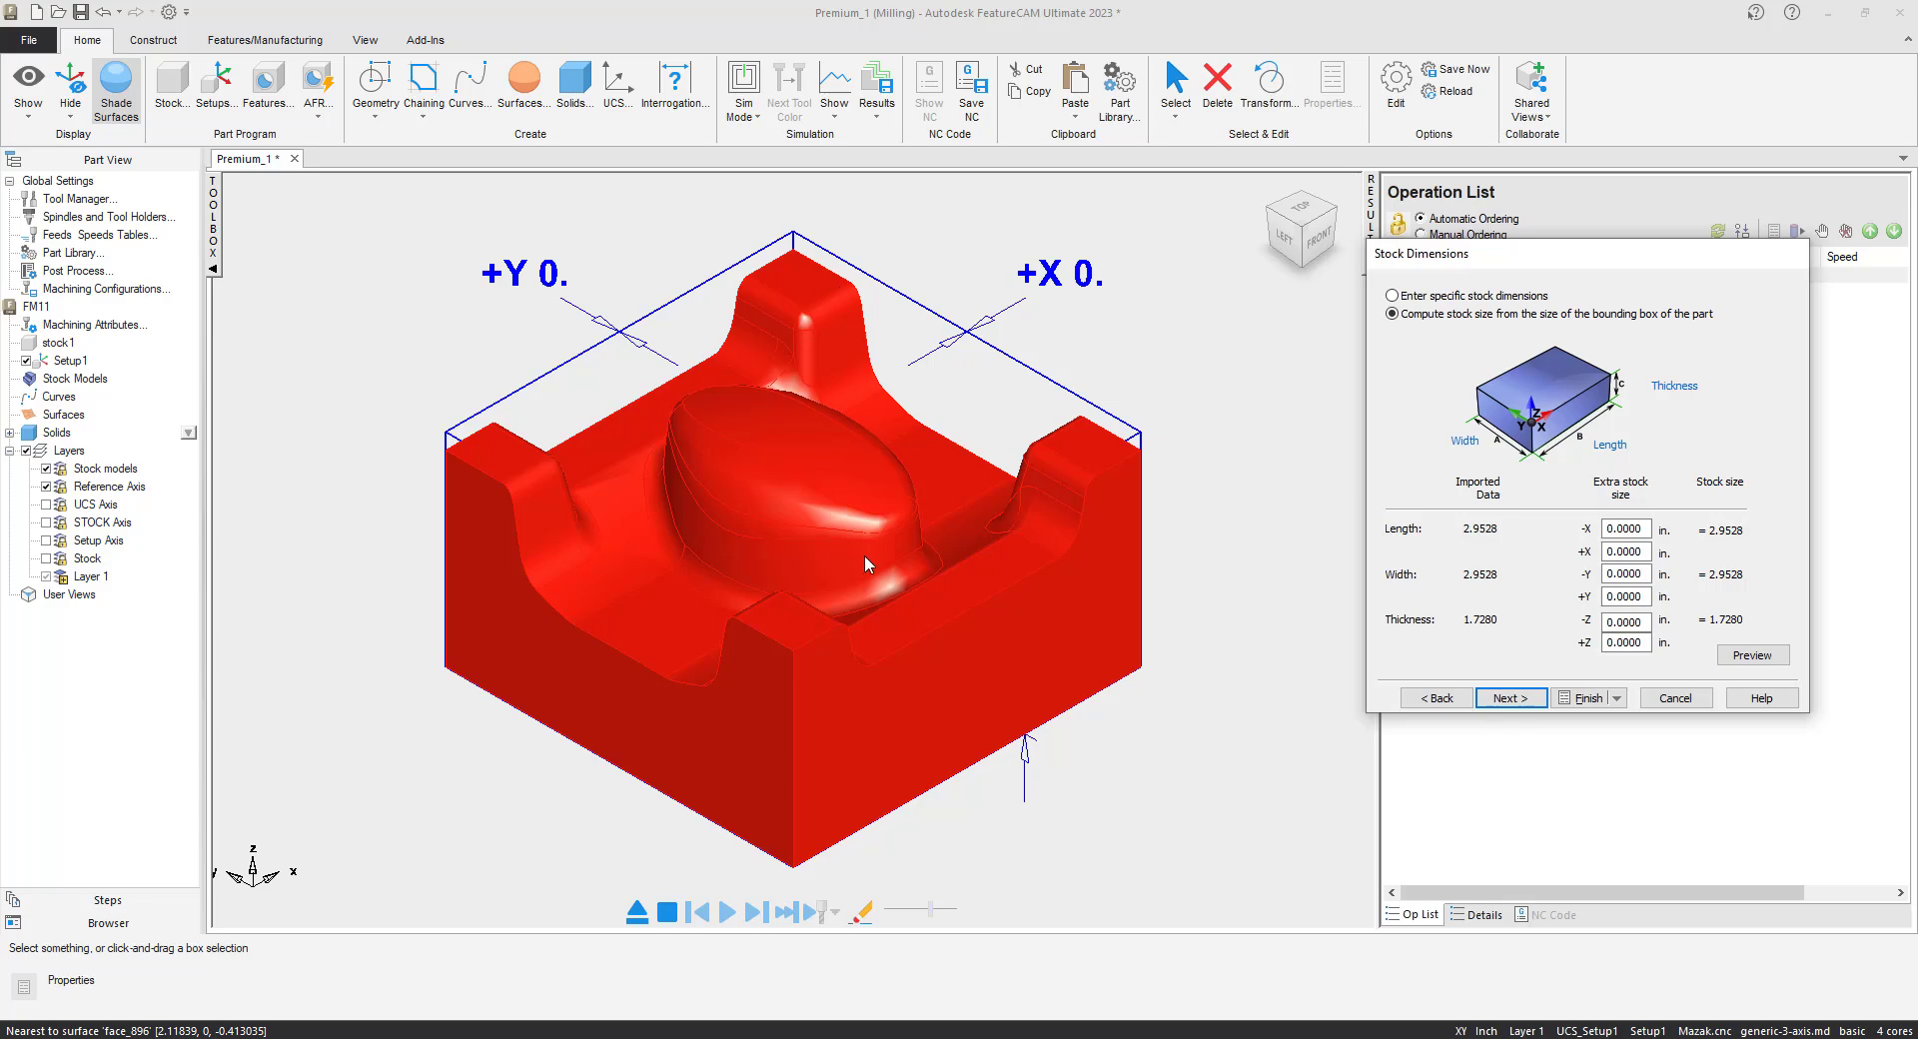
{"action": "left_click", "coordinate": [1517, 699]}
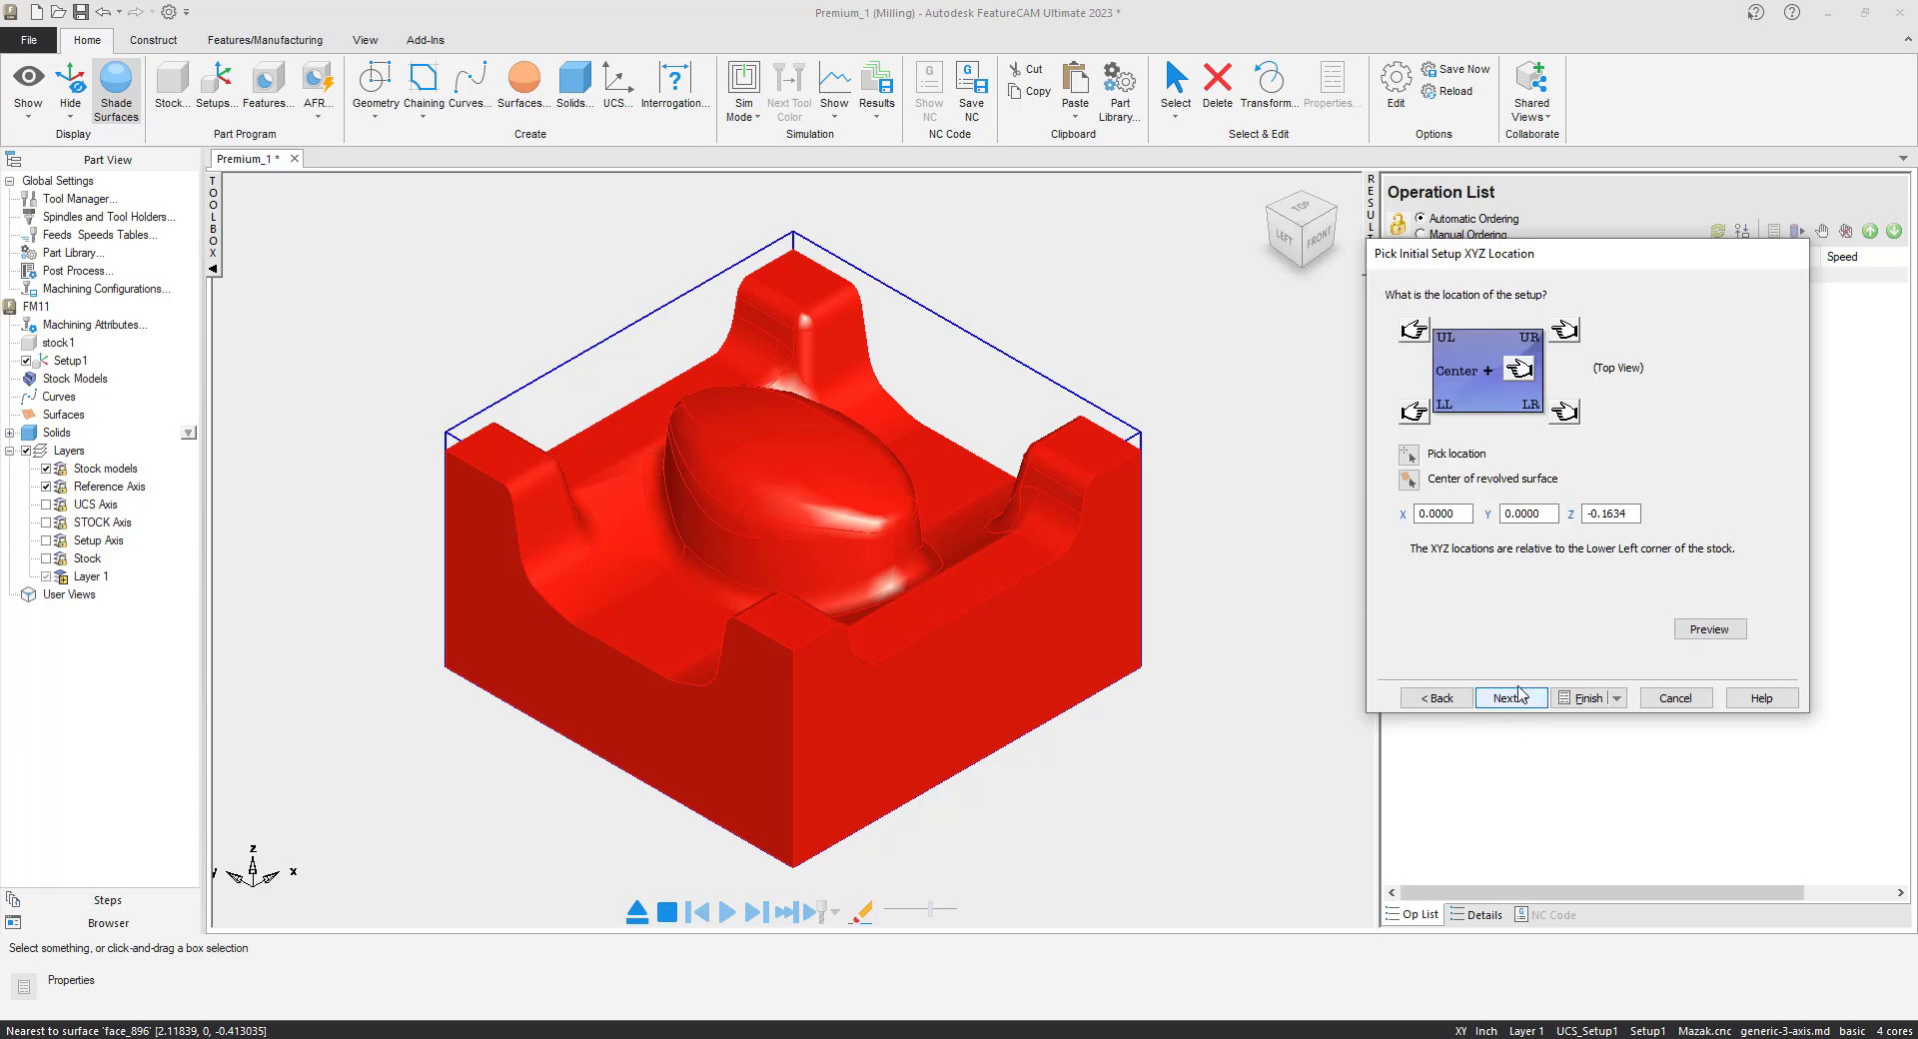
- Locate the setup at the stock's upper-left (UL) corner and finish the import wizard without multi-axis positioning
{"action": "left_click", "coordinate": [1412, 330]}
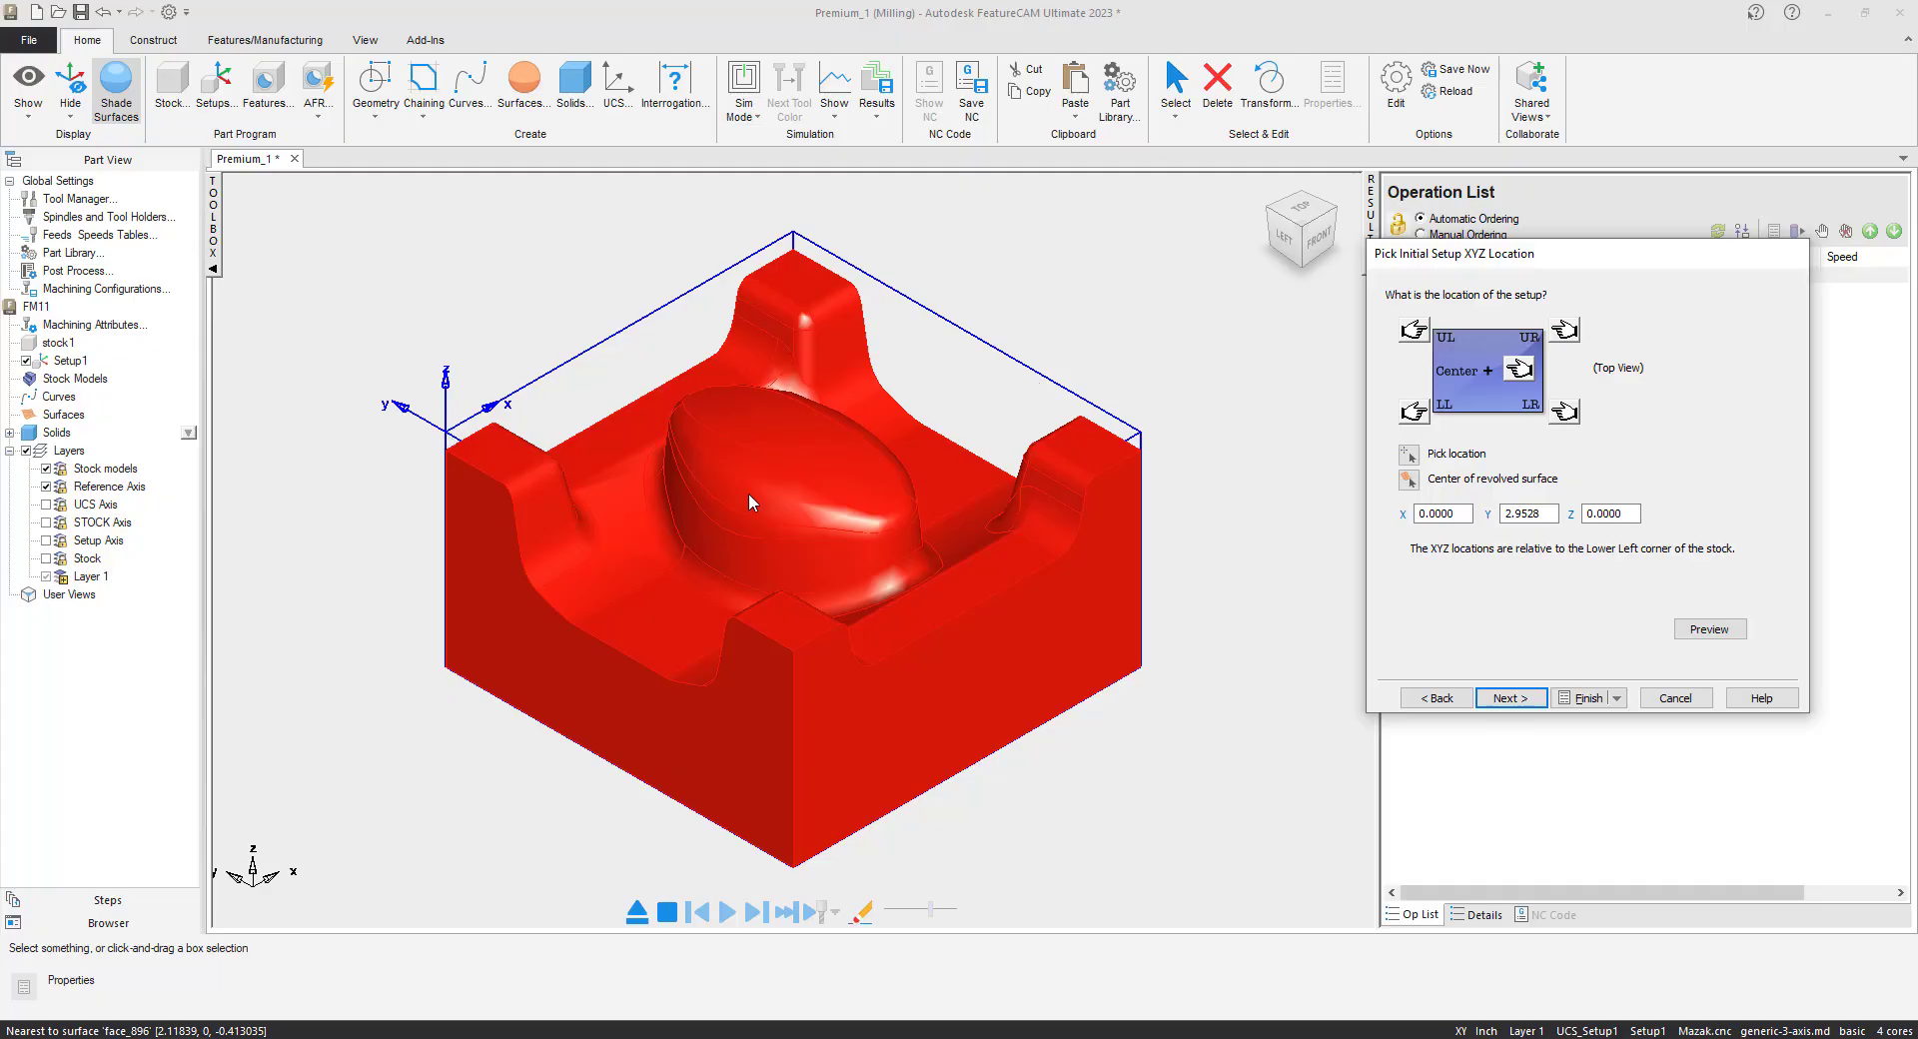
{"action": "left_click", "coordinate": [1525, 699]}
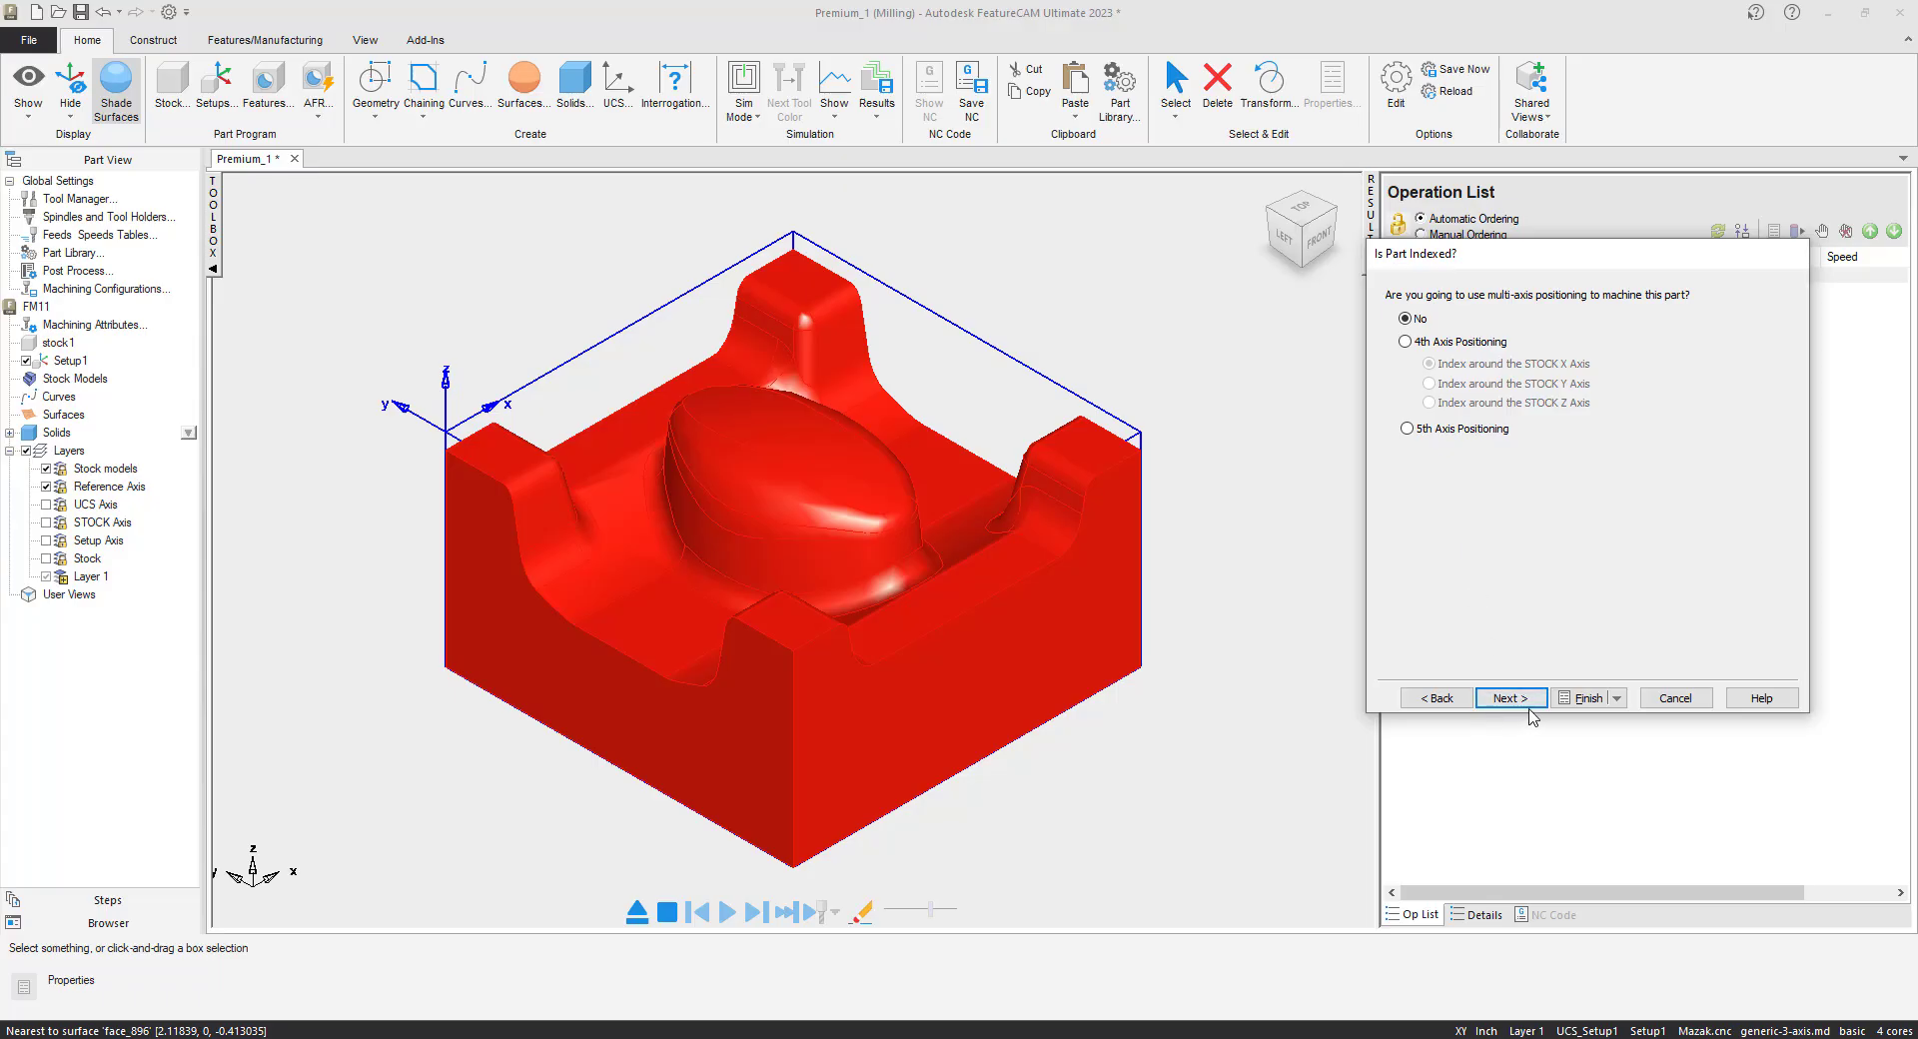
{"action": "left_click", "coordinate": [1506, 698]}
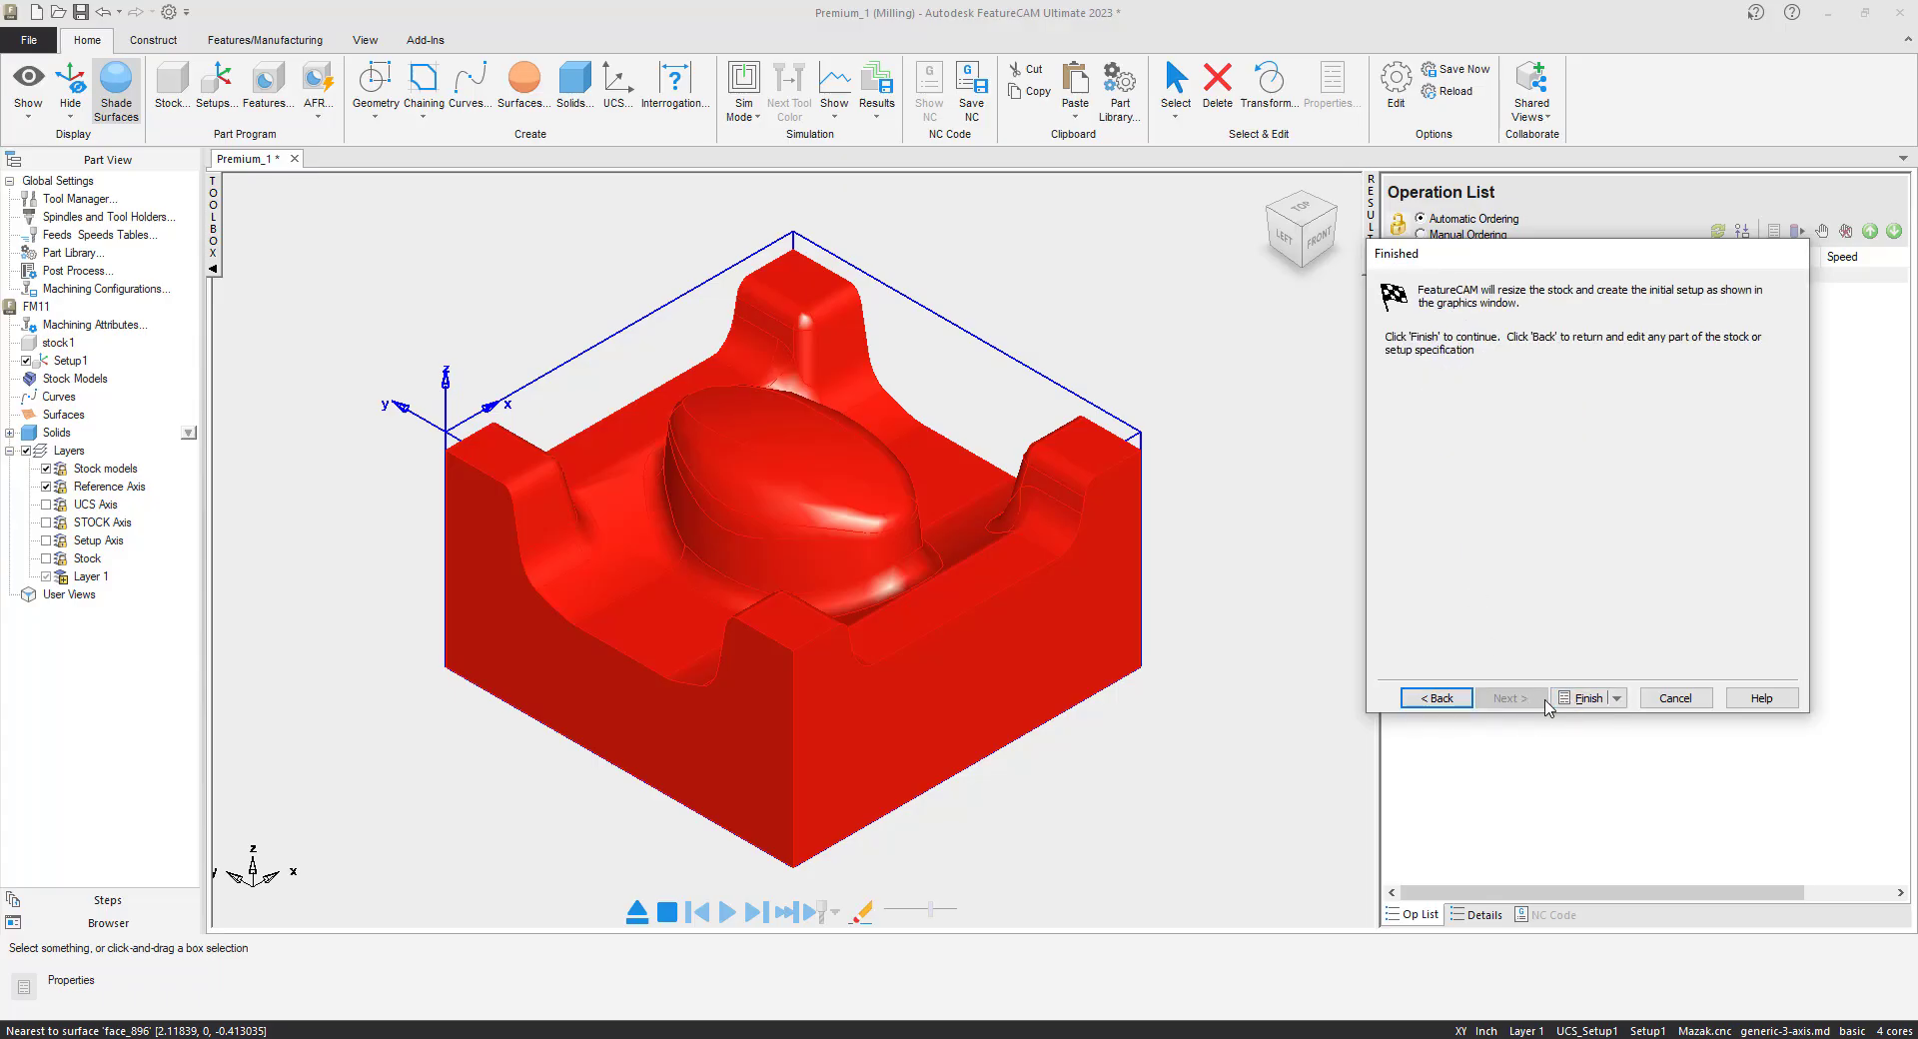
{"action": "left_click", "coordinate": [1588, 700]}
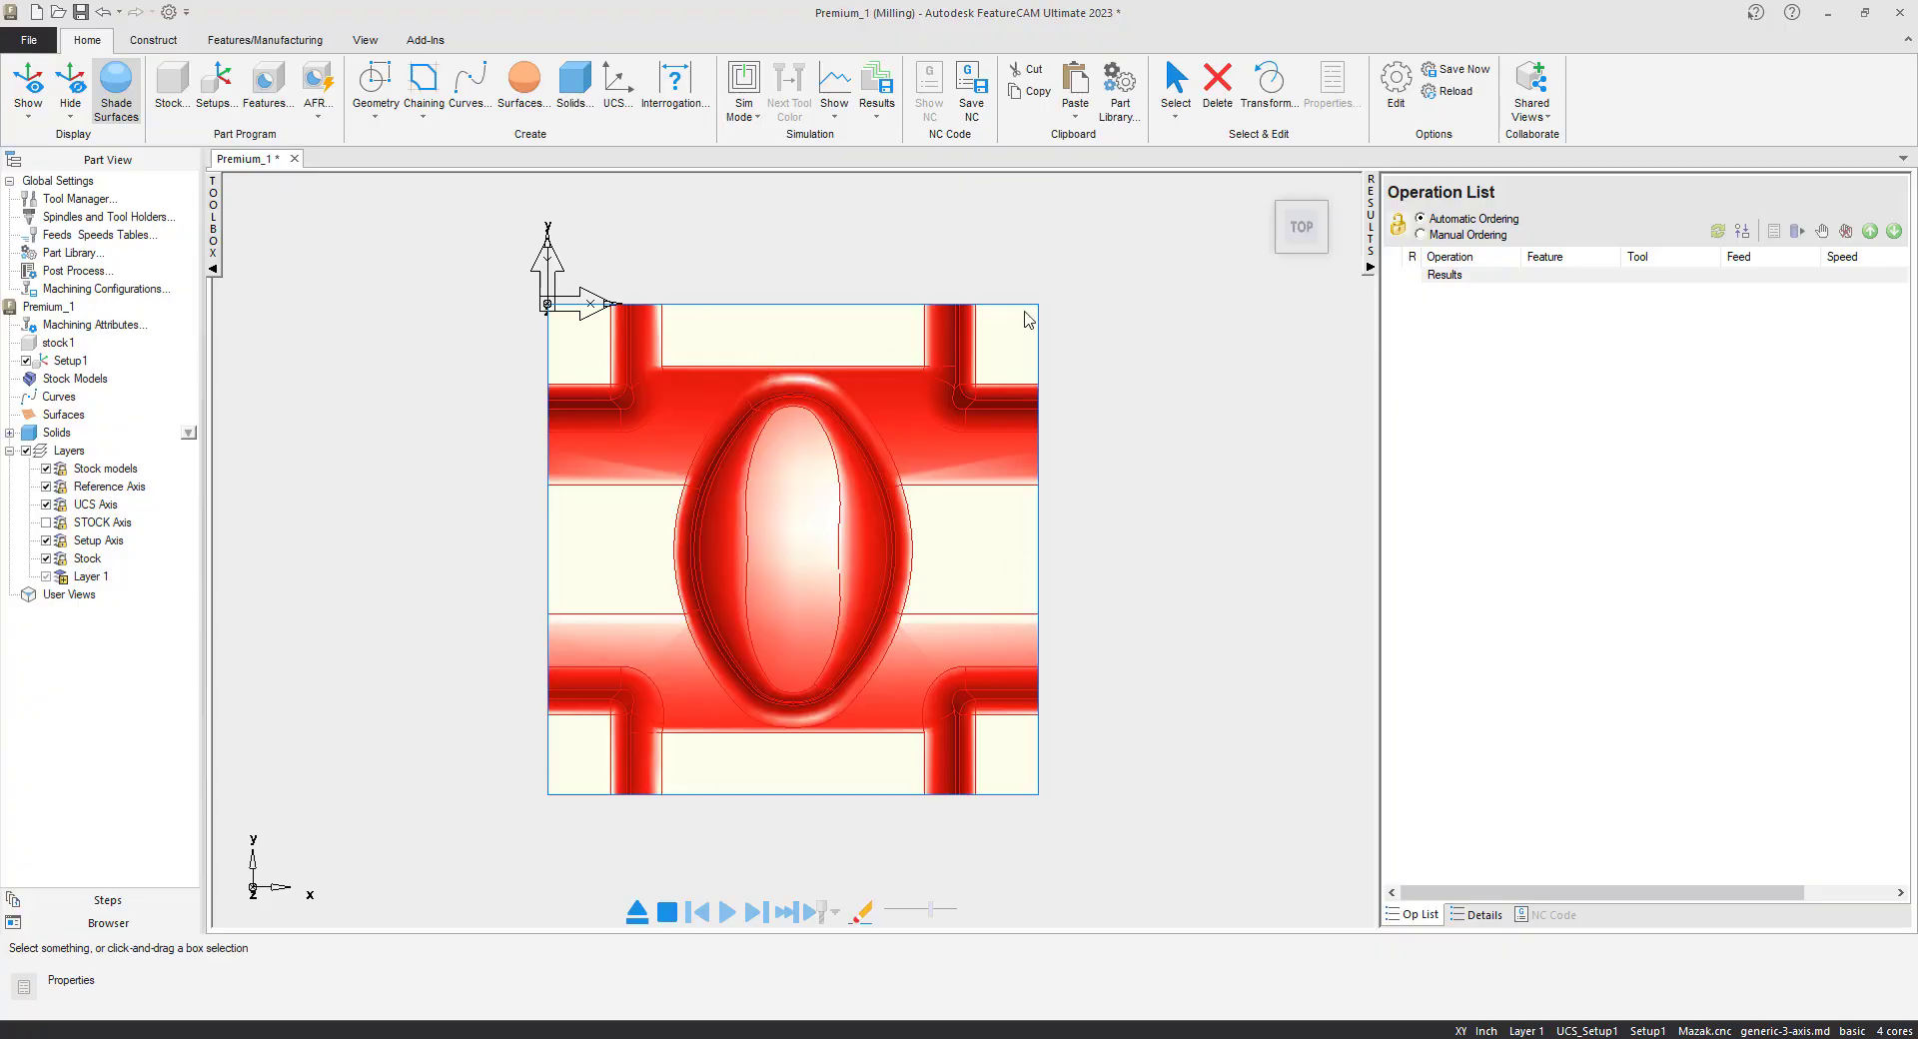
- Start a new Surface Milling feature that uses all faces of the imported part as its part surfaces
{"action": "mouse_move", "coordinate": [1281, 255]}
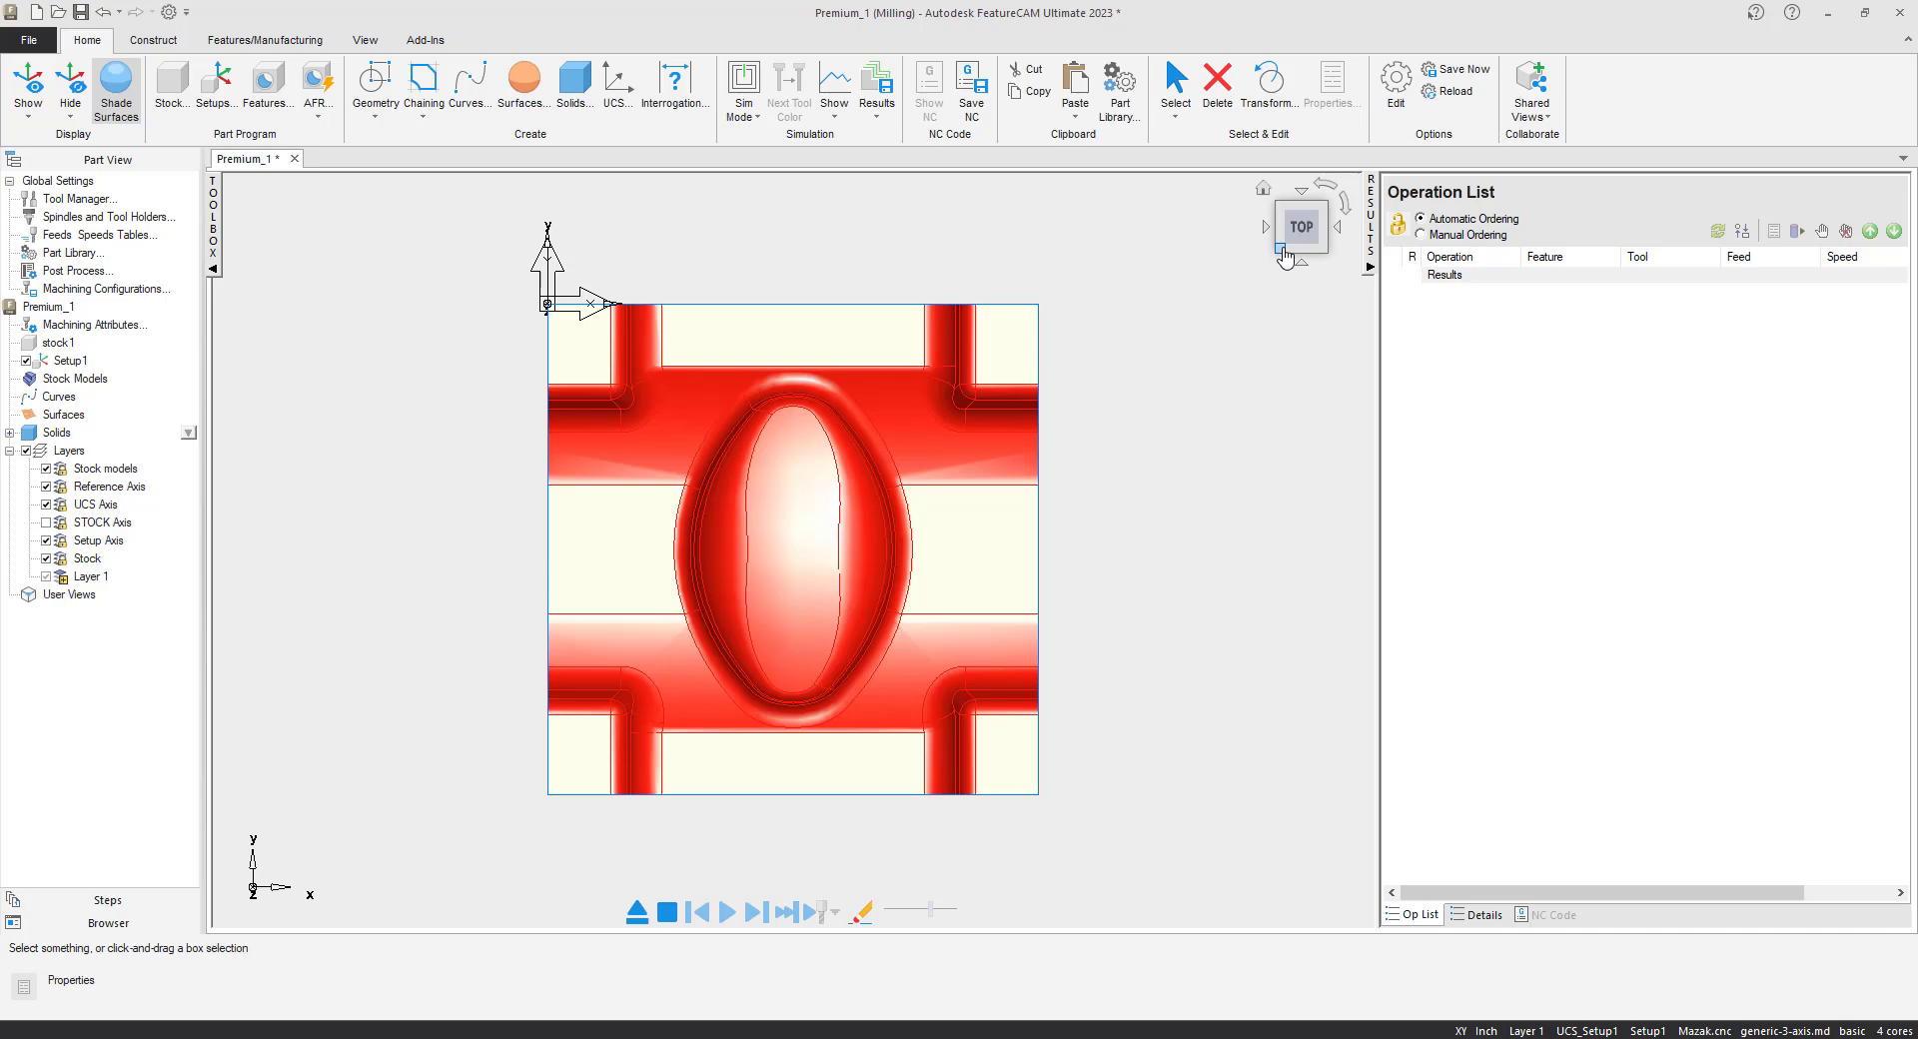
{"action": "left_click", "coordinate": [1281, 252]}
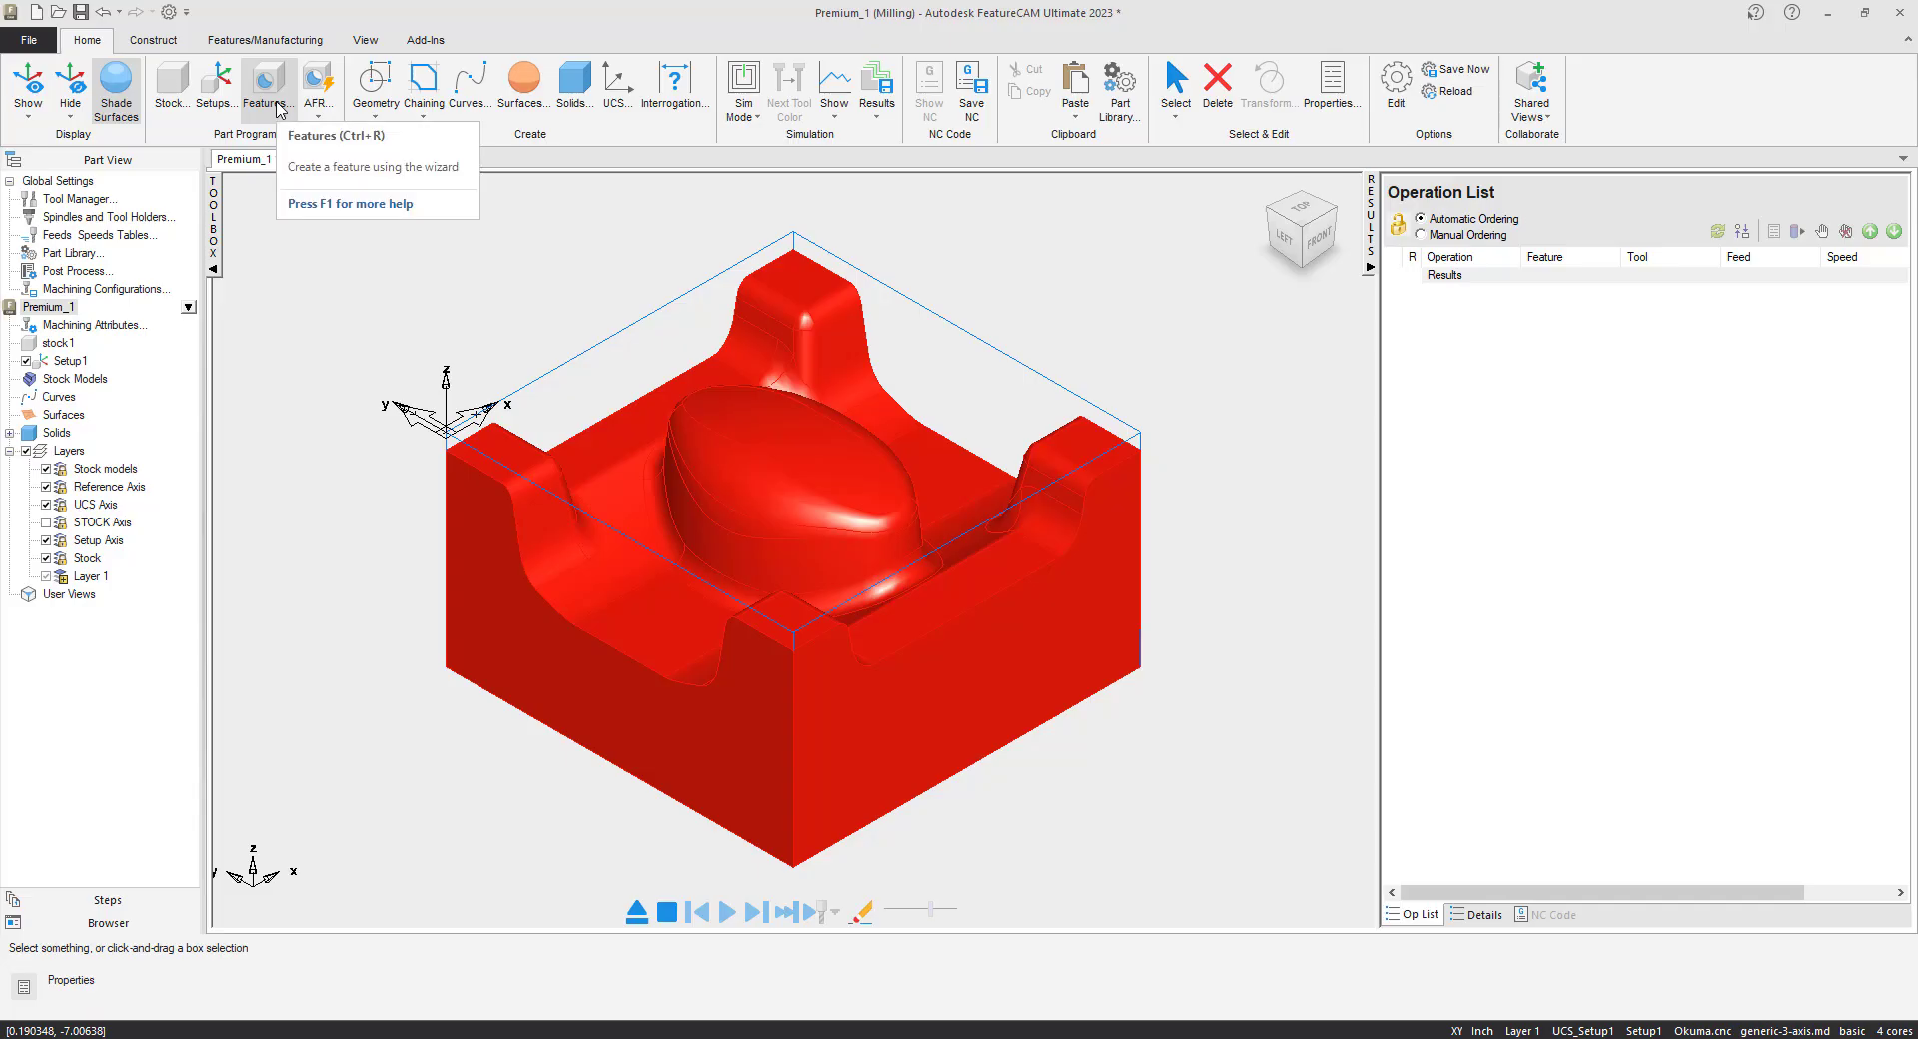
{"action": "left_click", "coordinate": [293, 255]}
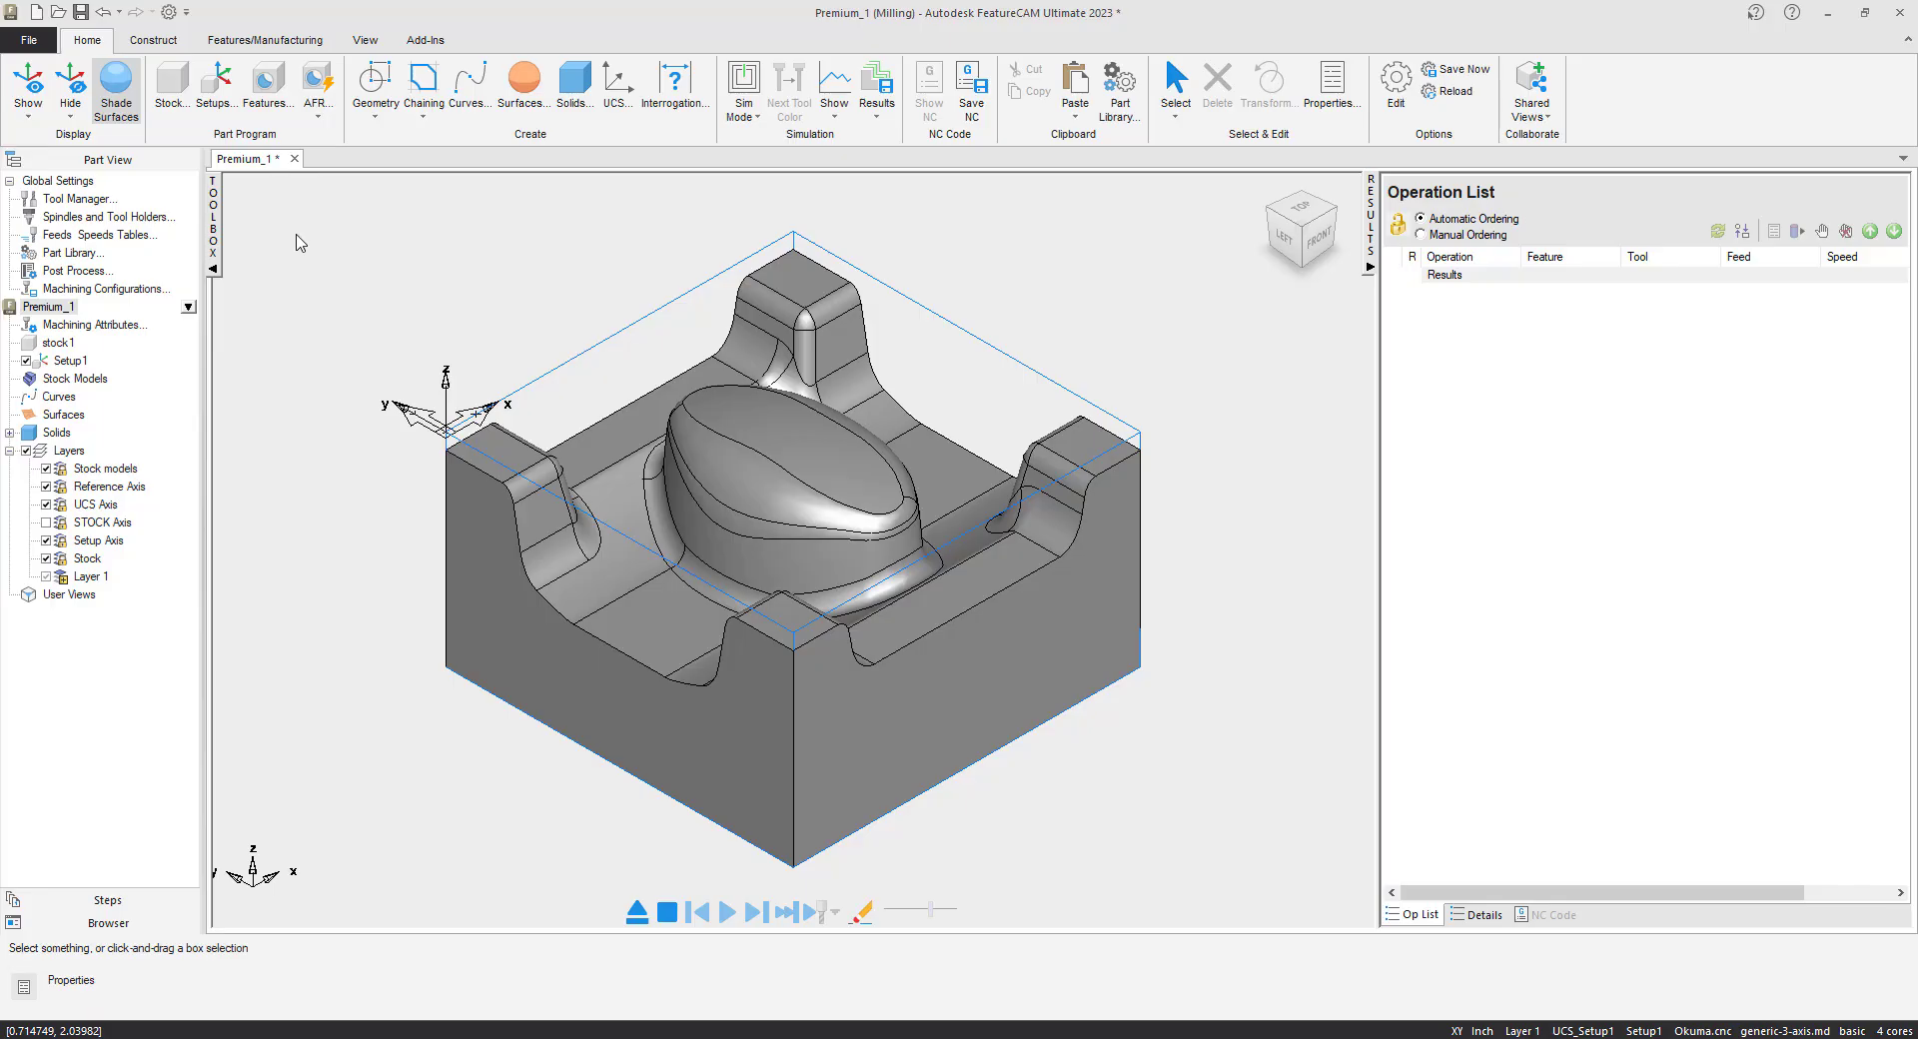
{"action": "left_click_drag", "start_coordinate": [937, 606], "coordinate": [1220, 884]}
{"action": "left_click", "coordinate": [266, 100]}
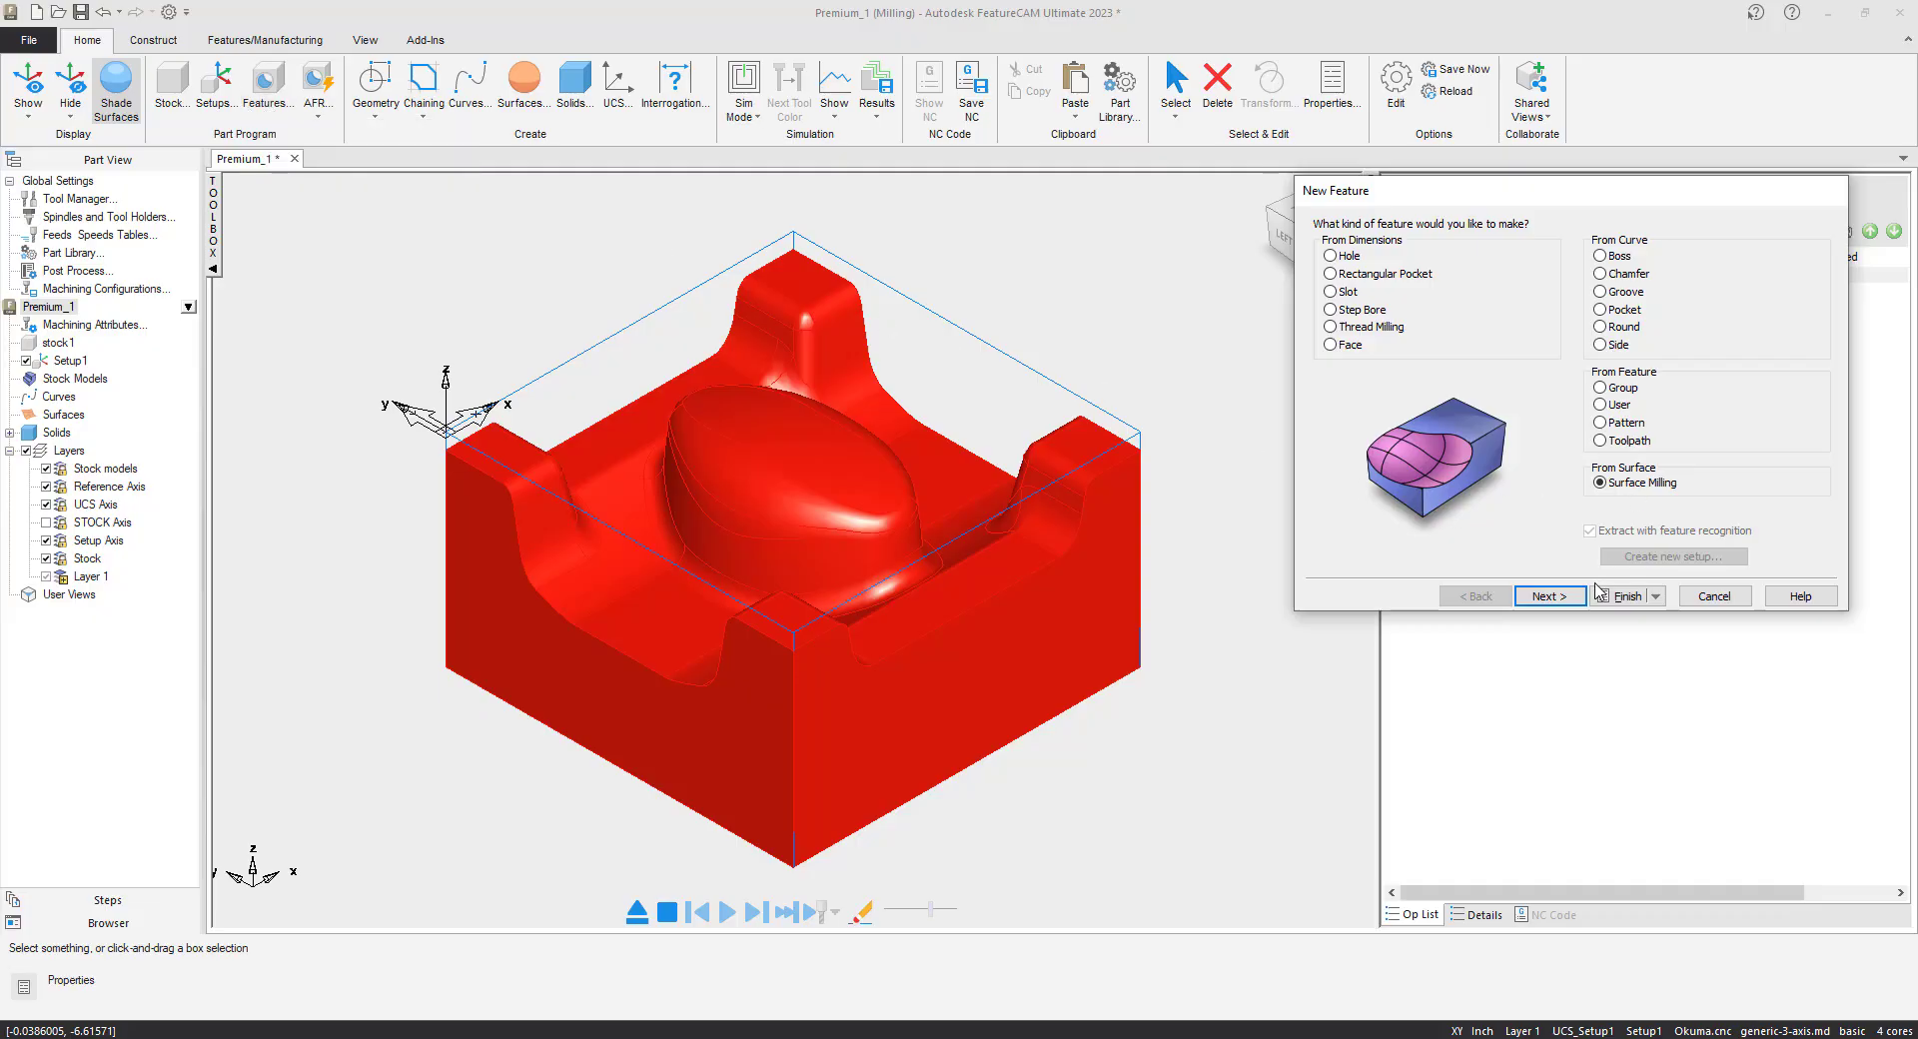
{"action": "left_click", "coordinate": [1546, 597]}
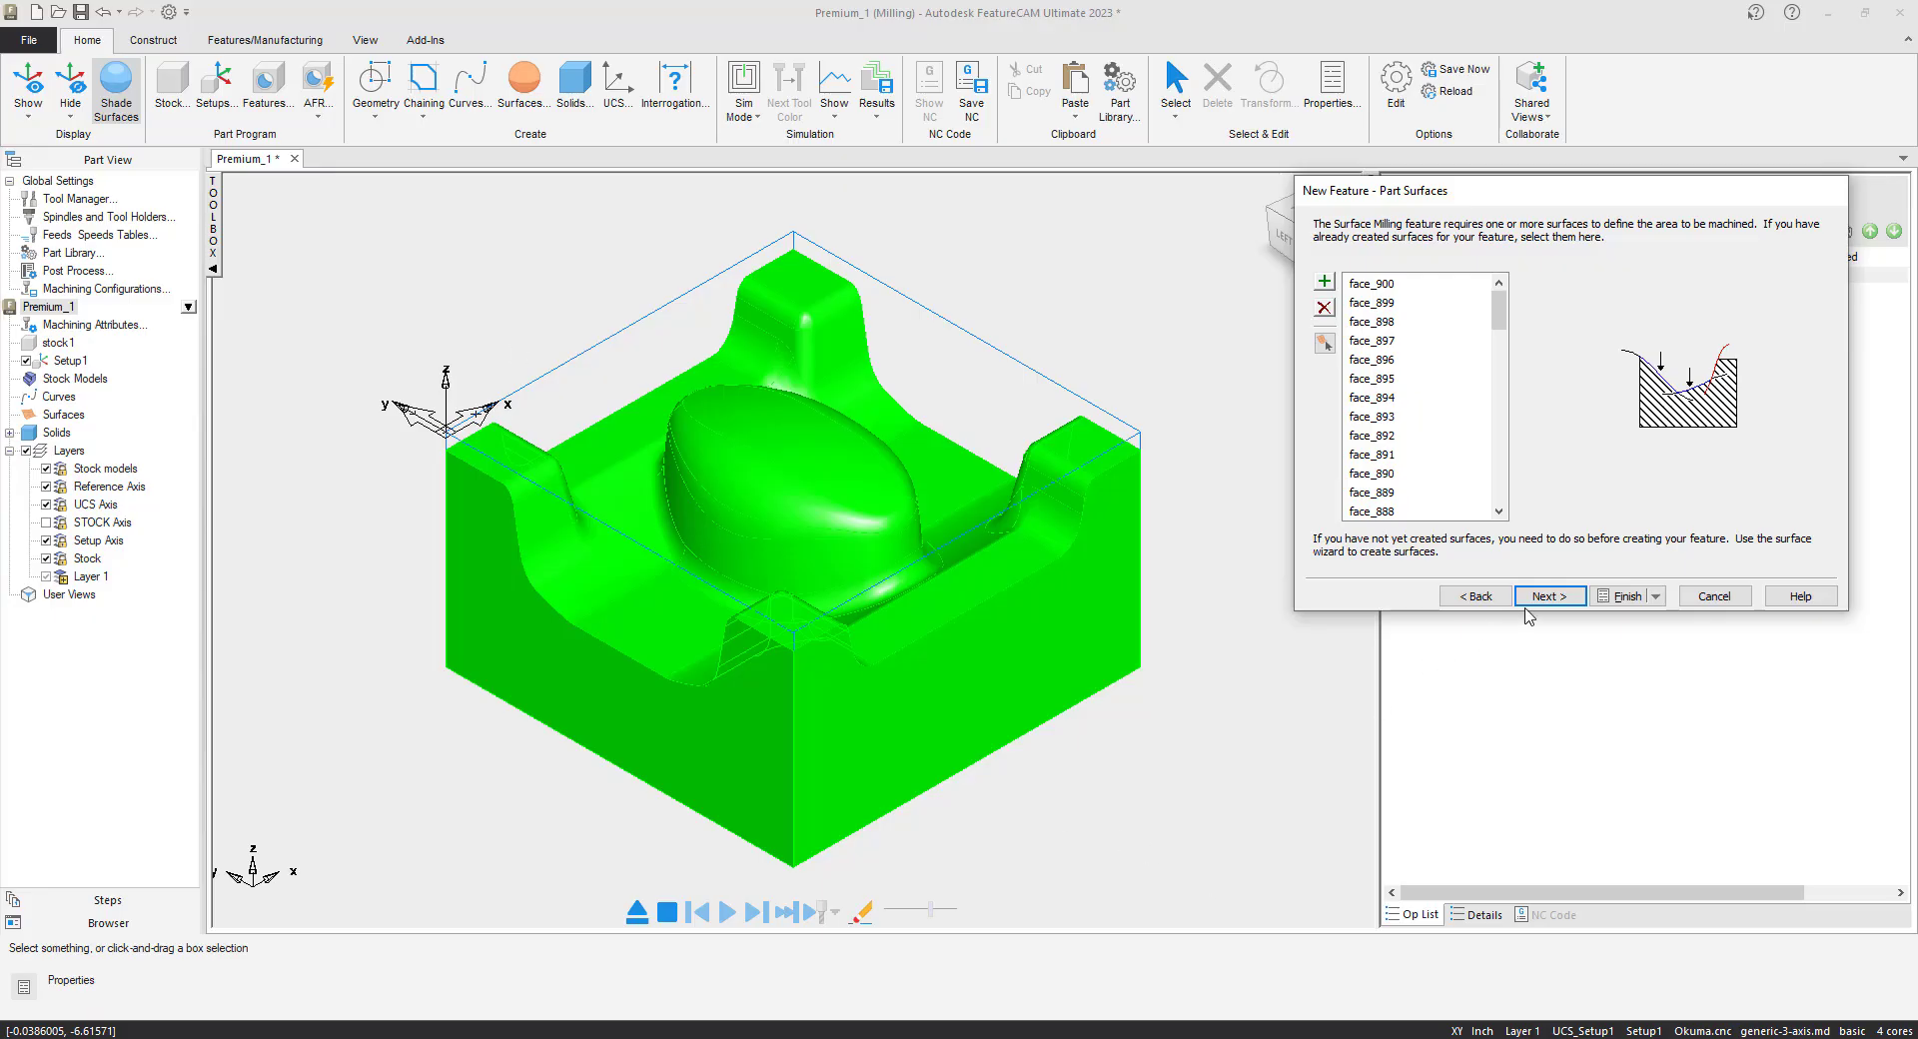
{"action": "left_click", "coordinate": [1564, 605]}
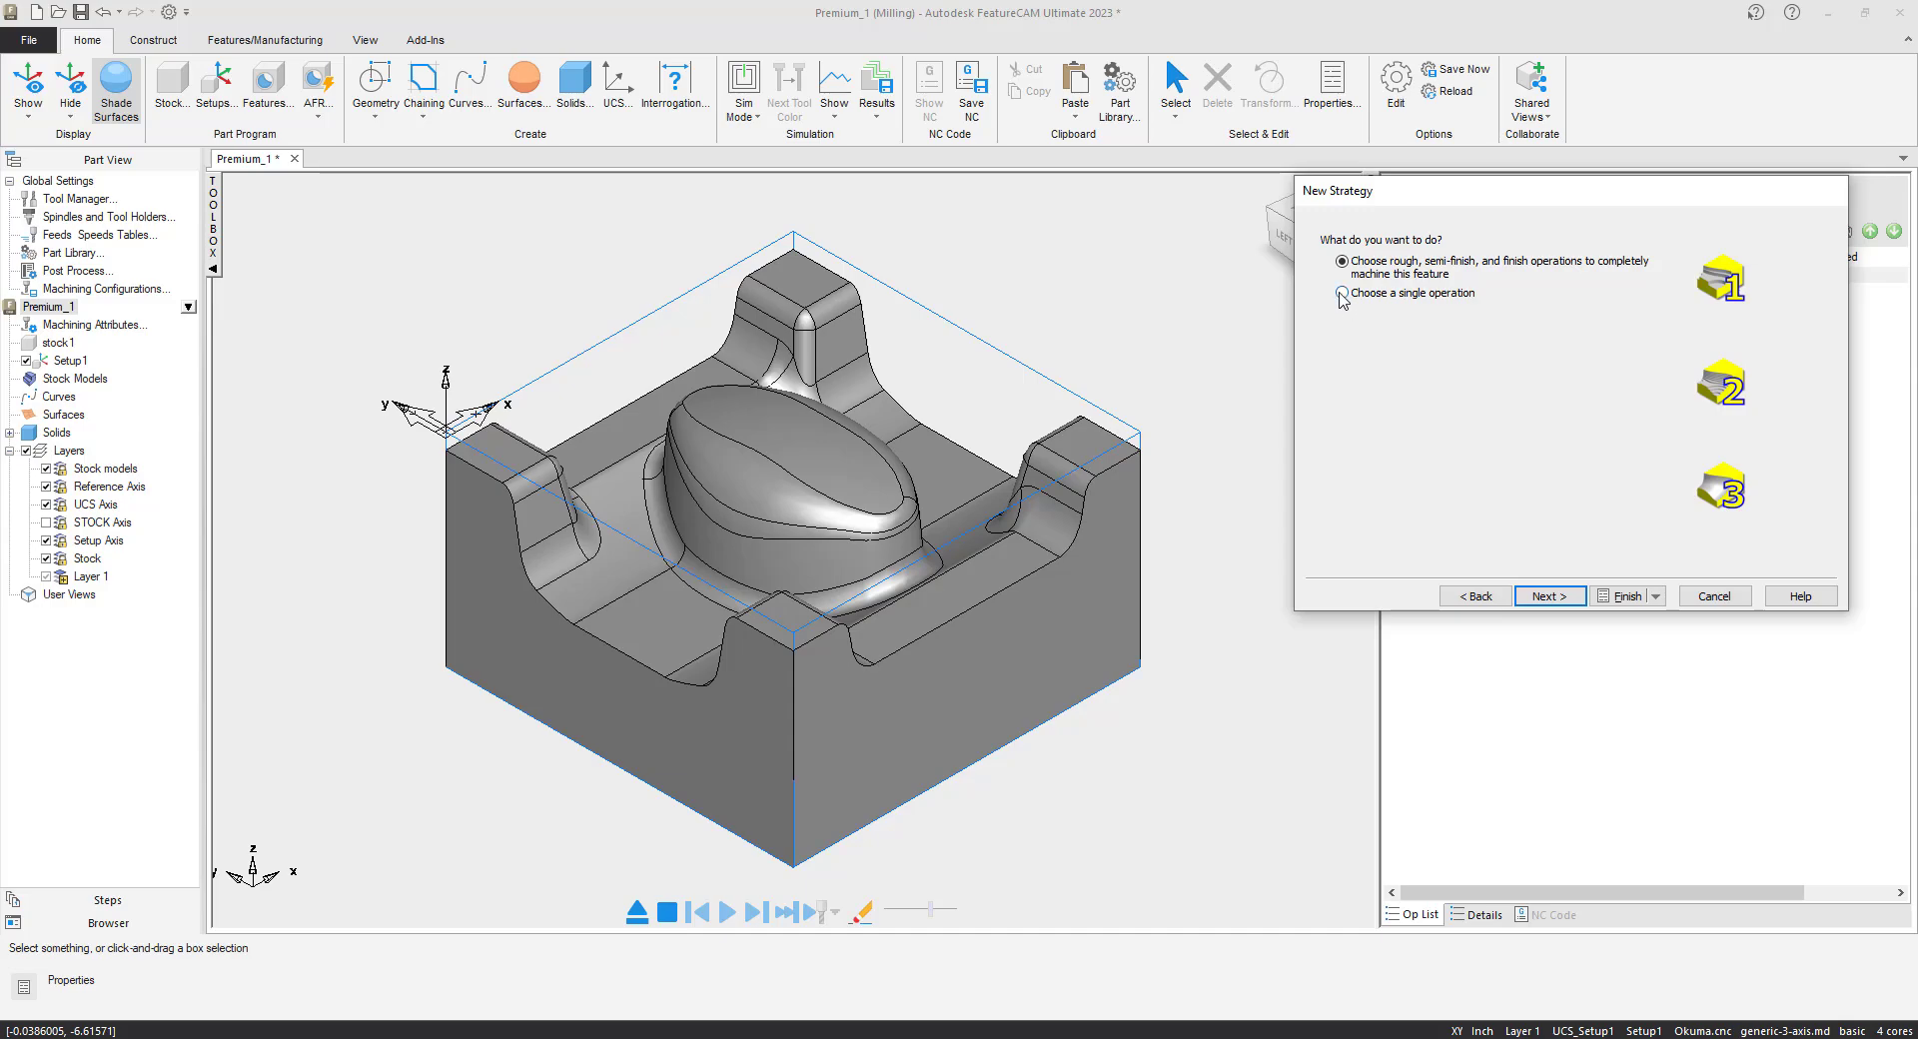
- Choose a single Z Level roughing operation with the default Offset/spiral and 3D boss options, and finish creating the surface milling feature
{"action": "left_click", "coordinate": [1342, 293]}
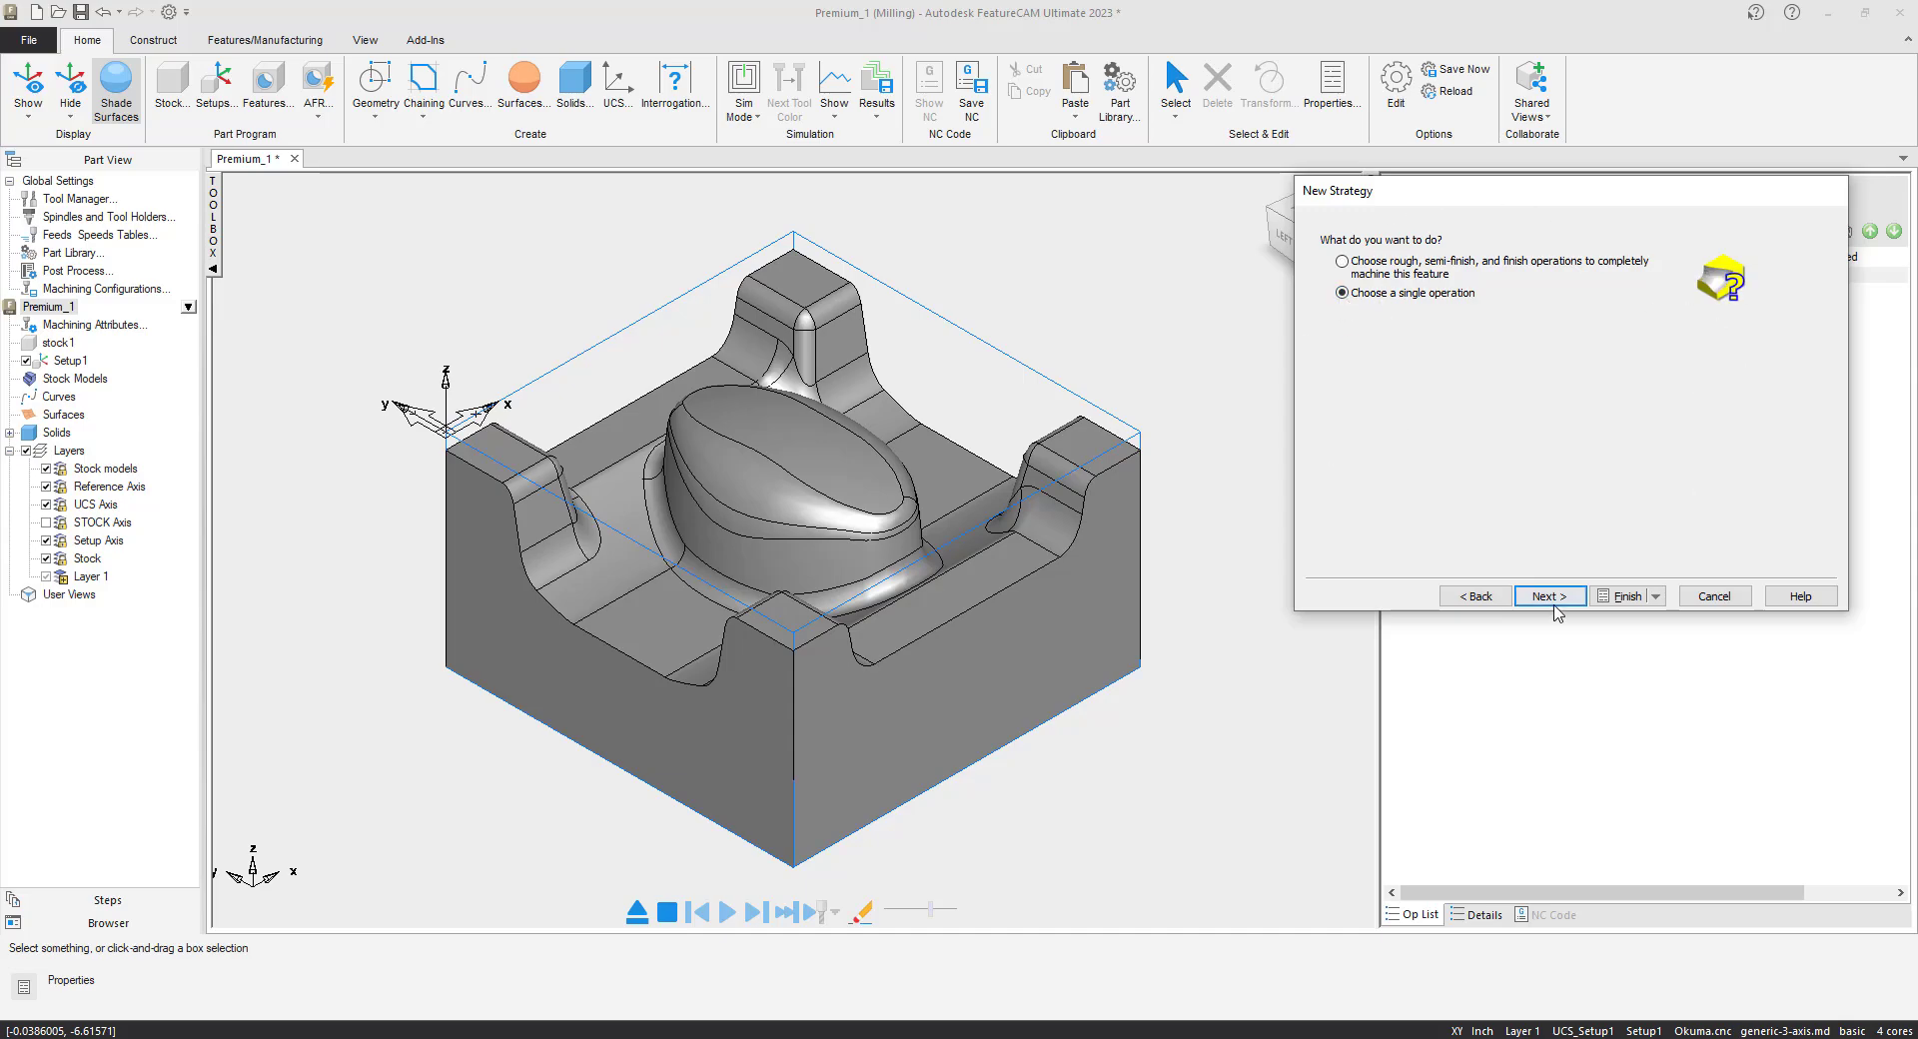
{"action": "left_click", "coordinate": [1554, 598]}
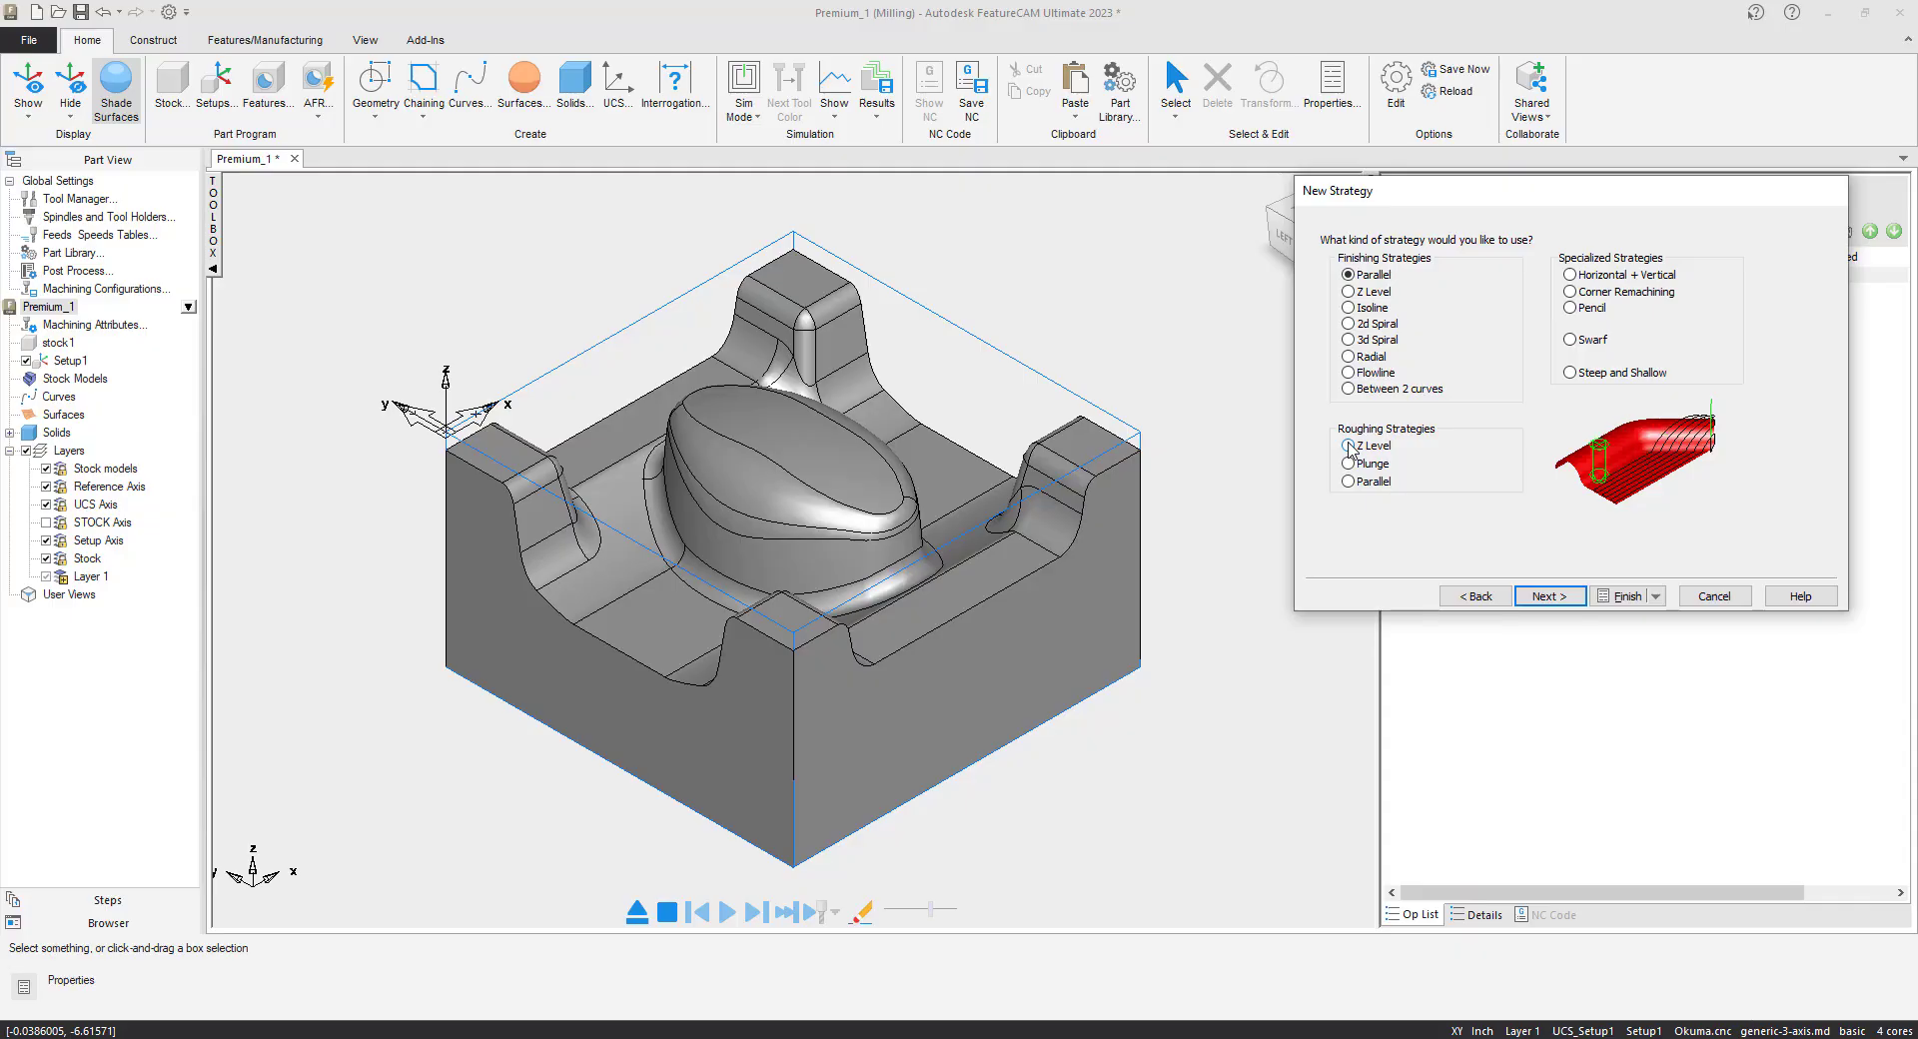
{"action": "left_click", "coordinate": [1348, 446]}
{"action": "left_click", "coordinate": [1545, 597]}
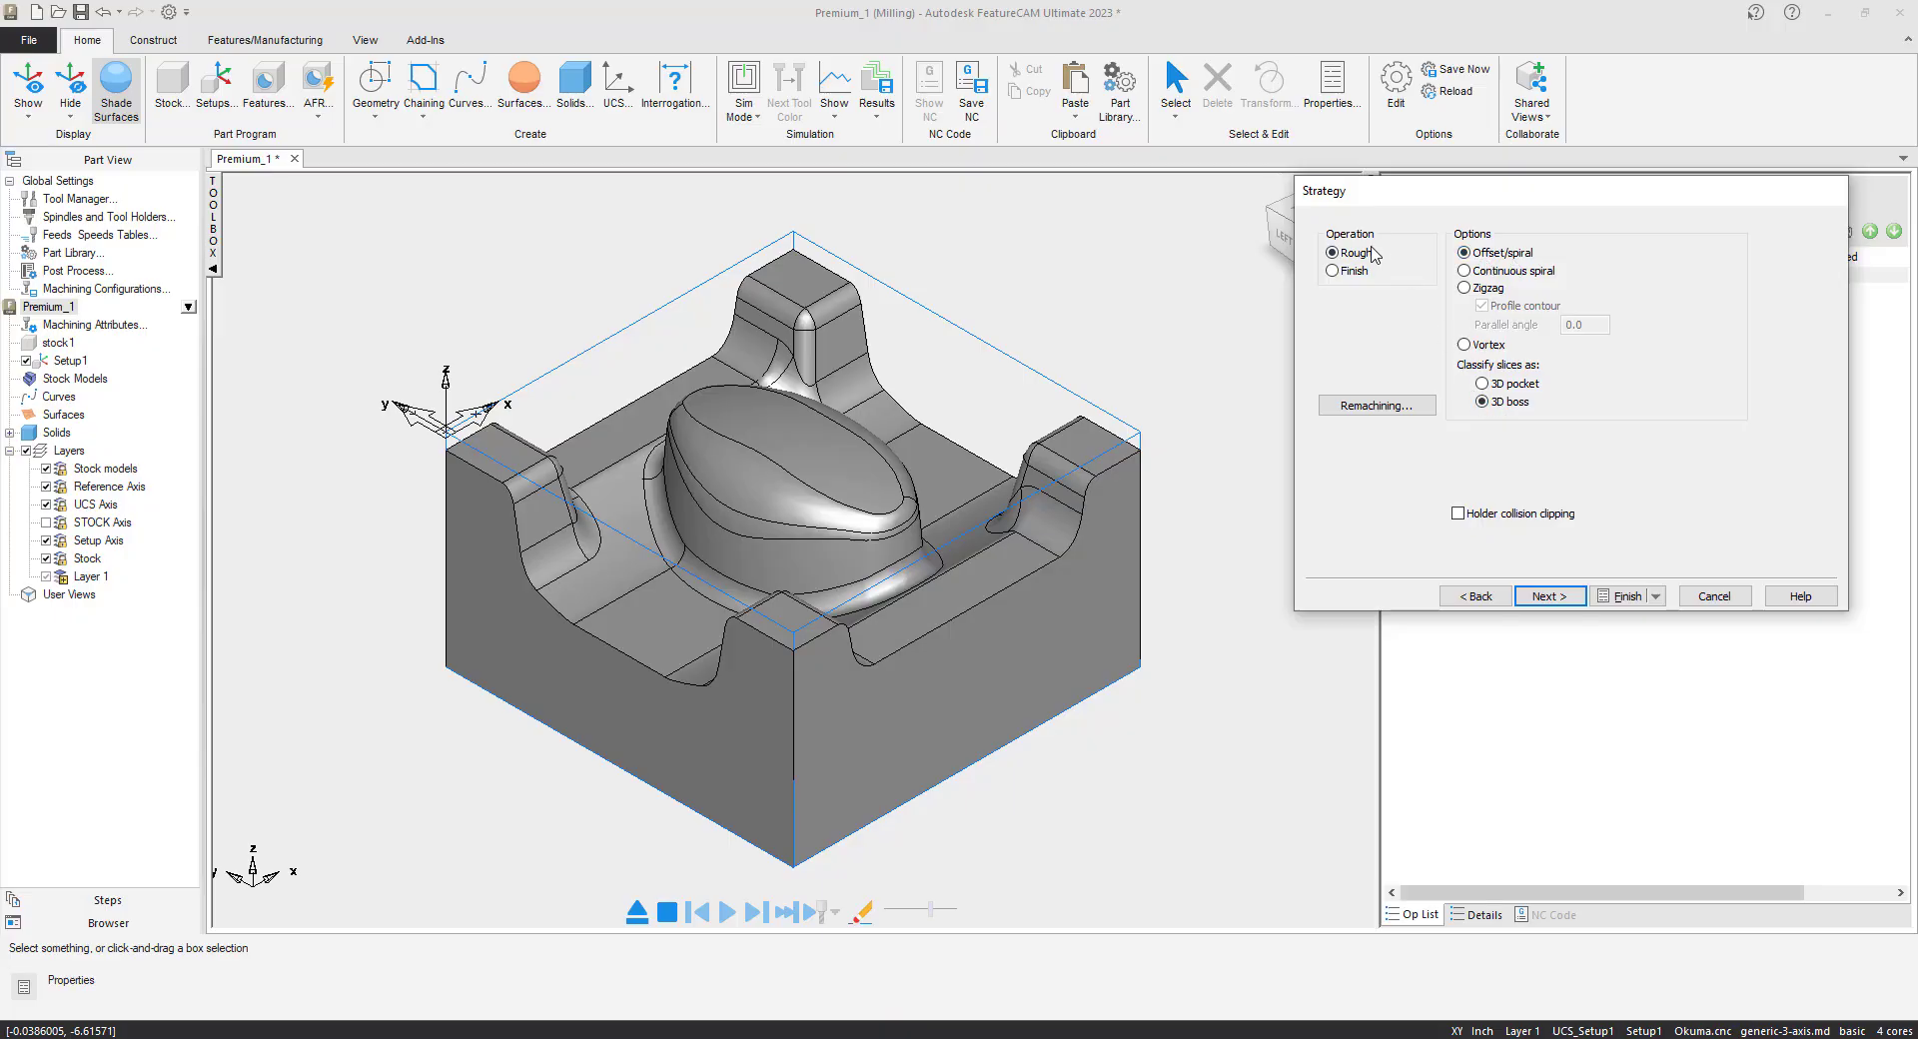
{"action": "left_click", "coordinate": [1547, 597]}
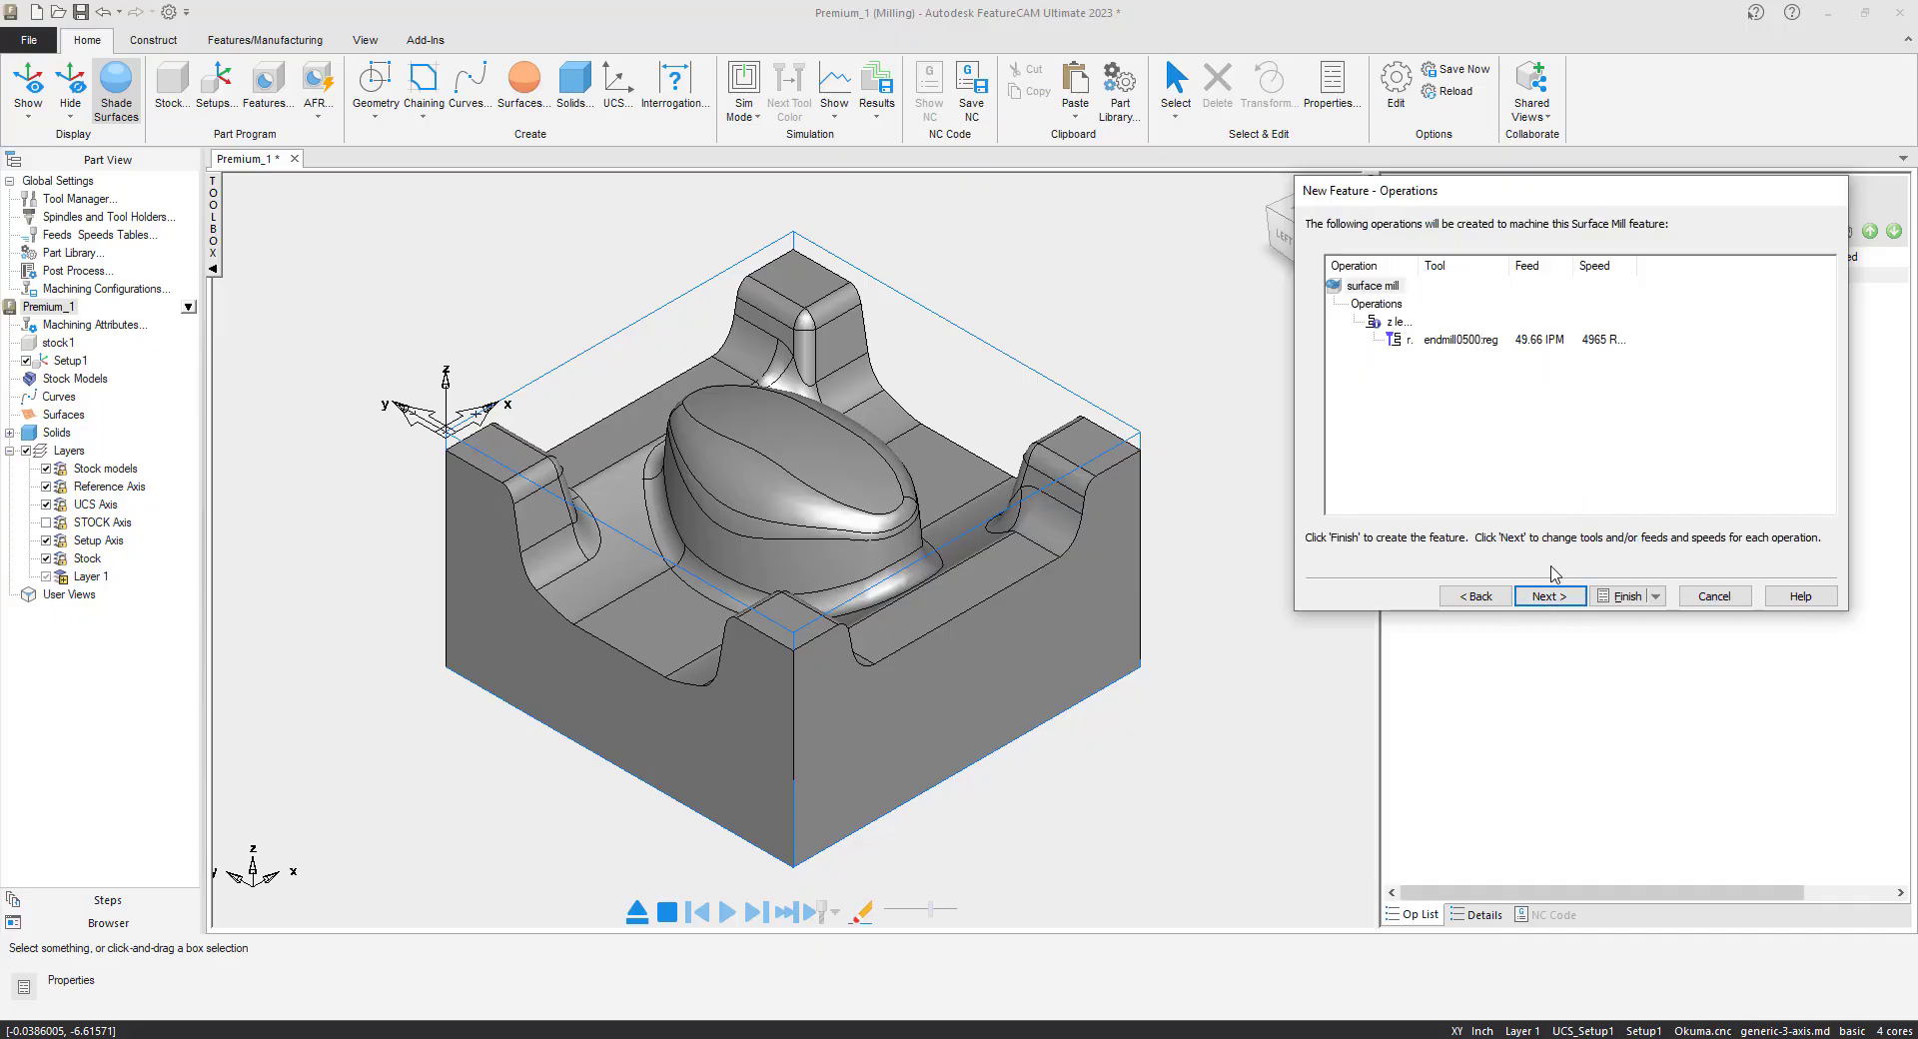
{"action": "left_click", "coordinate": [1623, 597]}
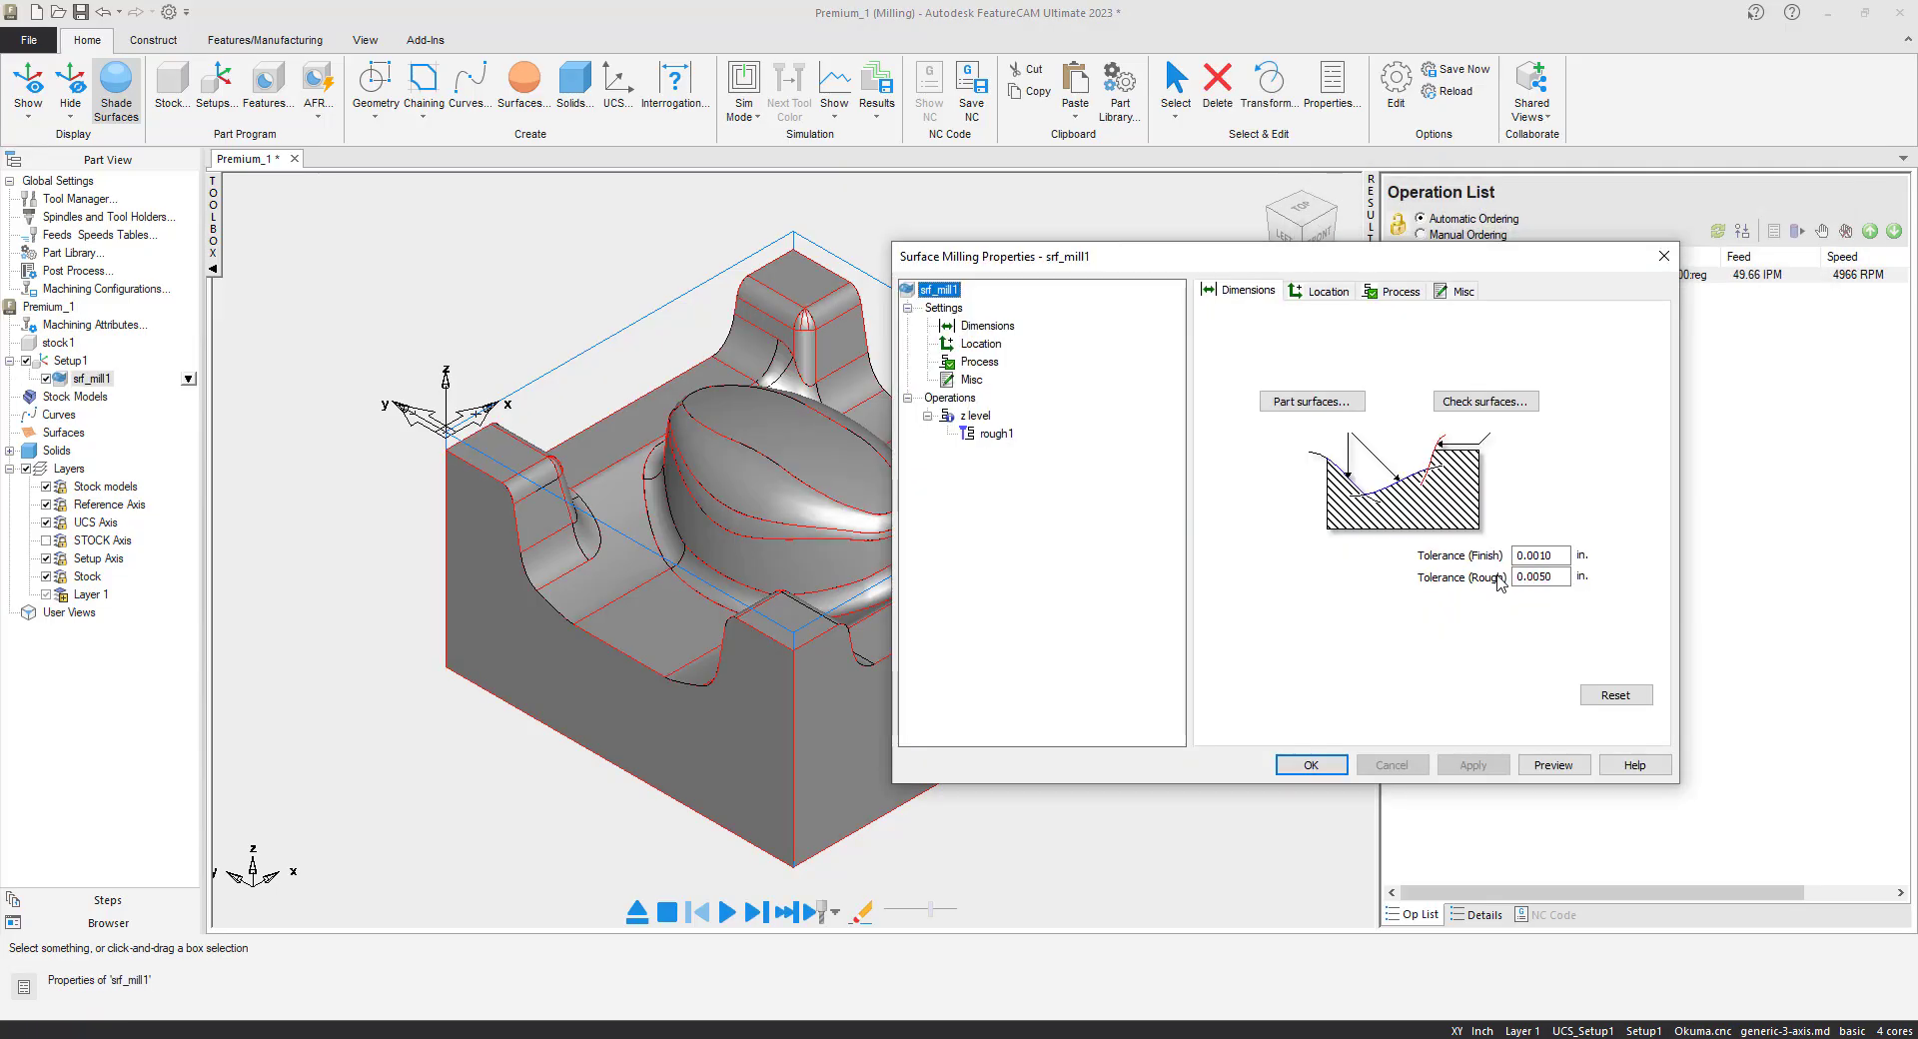
- Close the roughing feature's properties and start a second Surface Milling feature using all faces of the part as its part surfaces
{"action": "left_click", "coordinate": [1311, 765]}
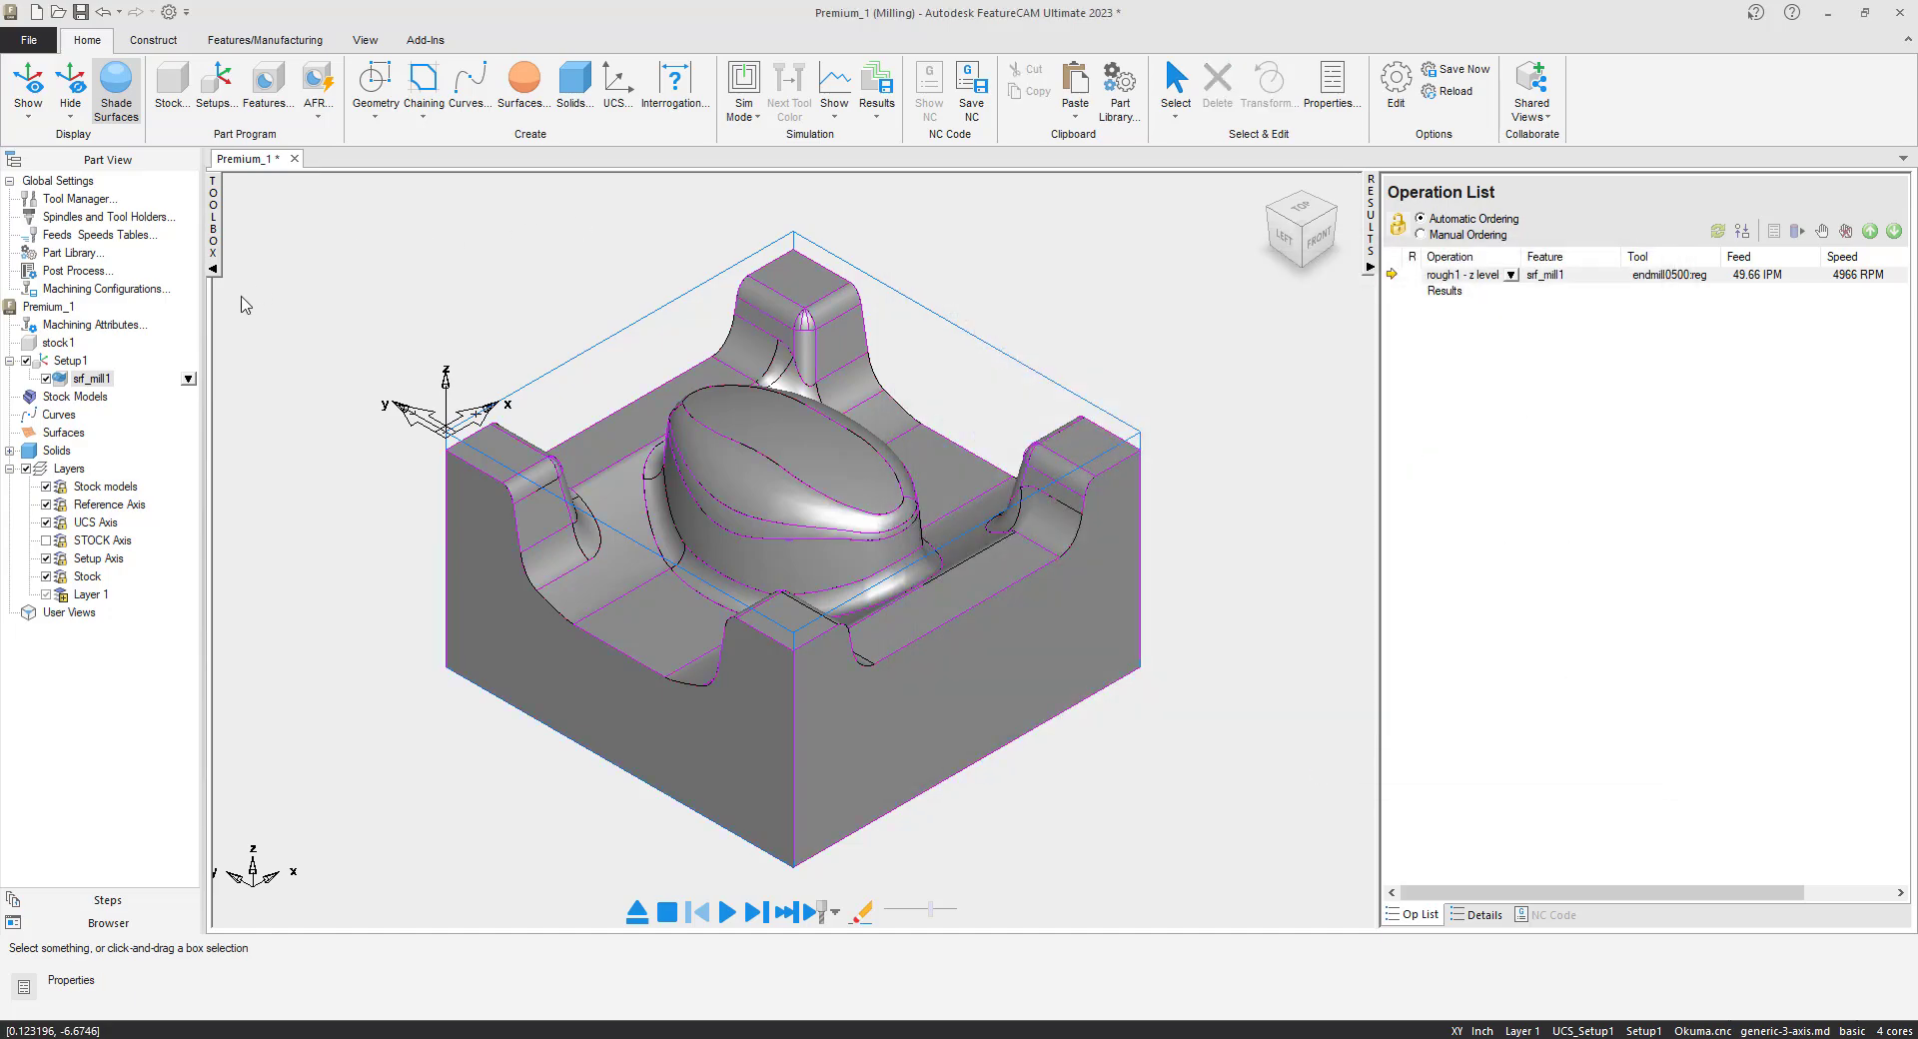
{"action": "left_click", "coordinate": [71, 380]}
{"action": "left_click_drag", "start_coordinate": [340, 185], "coordinate": [1234, 871]}
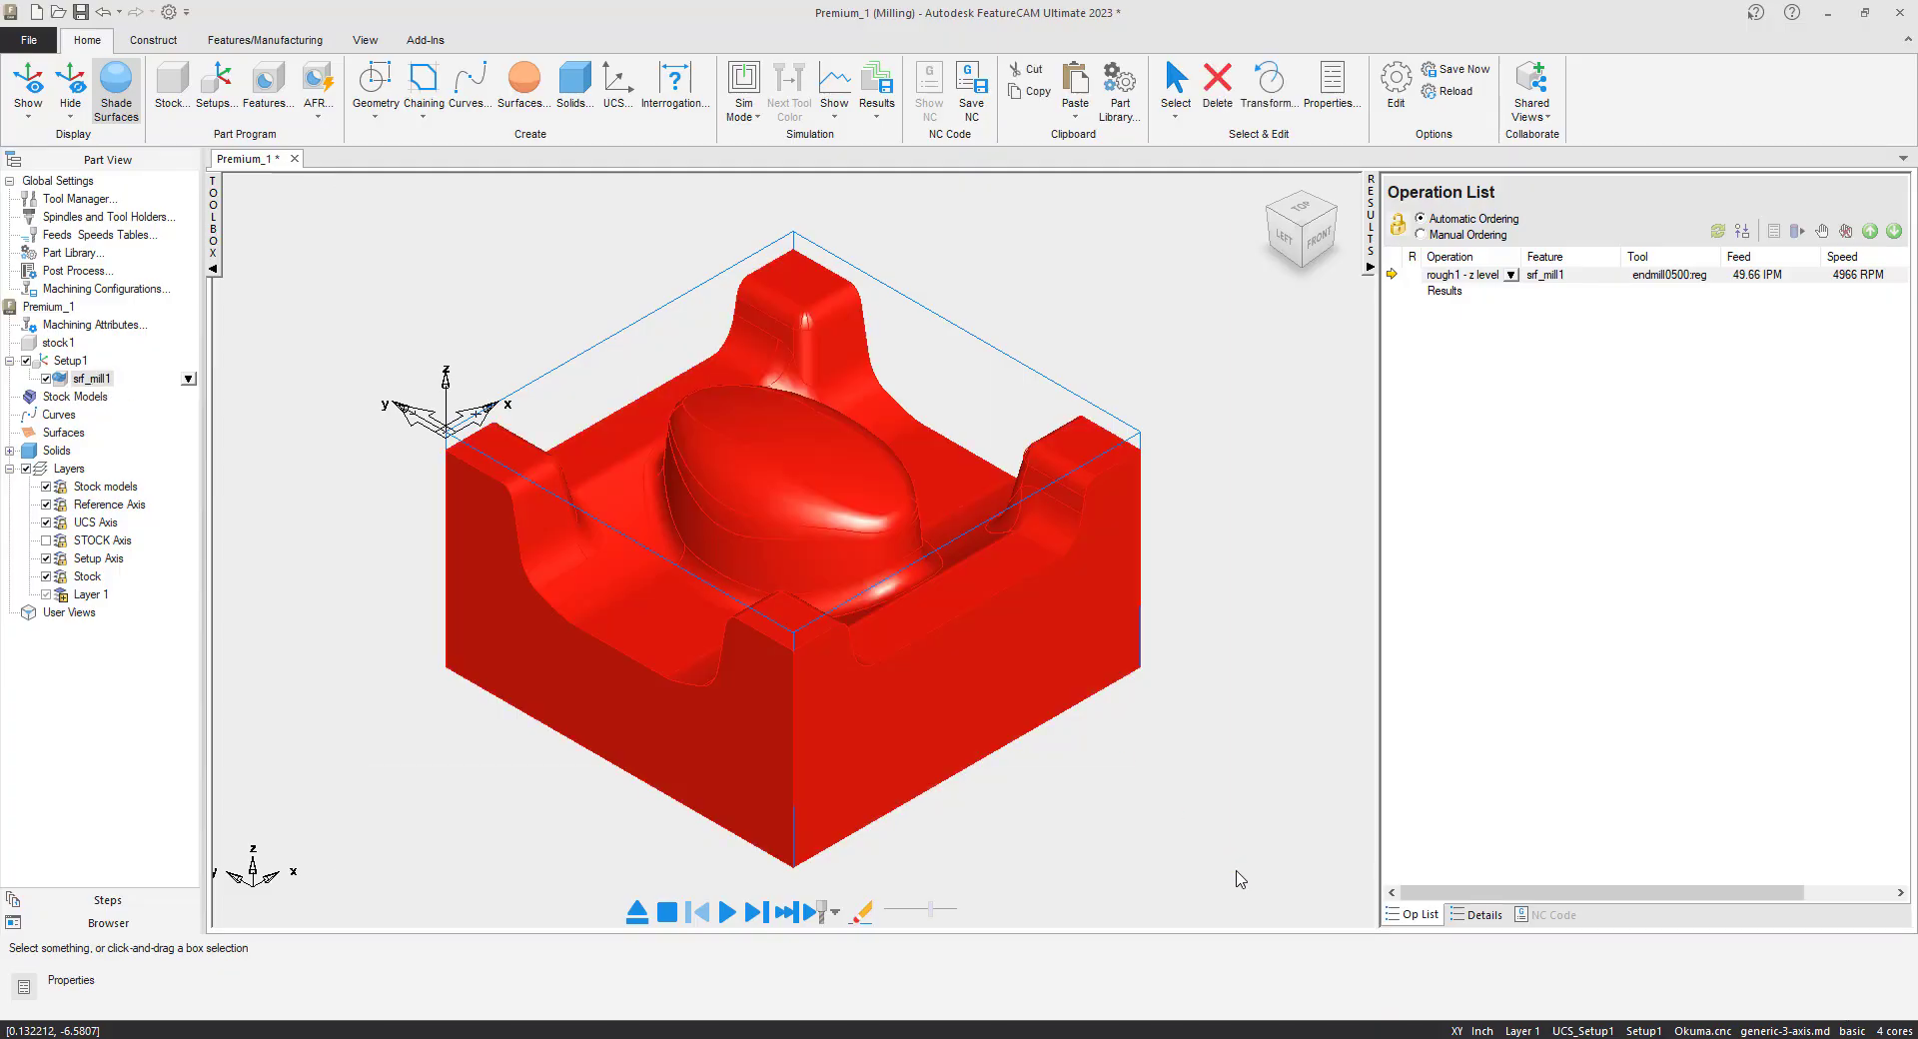
{"action": "left_click", "coordinate": [268, 82]}
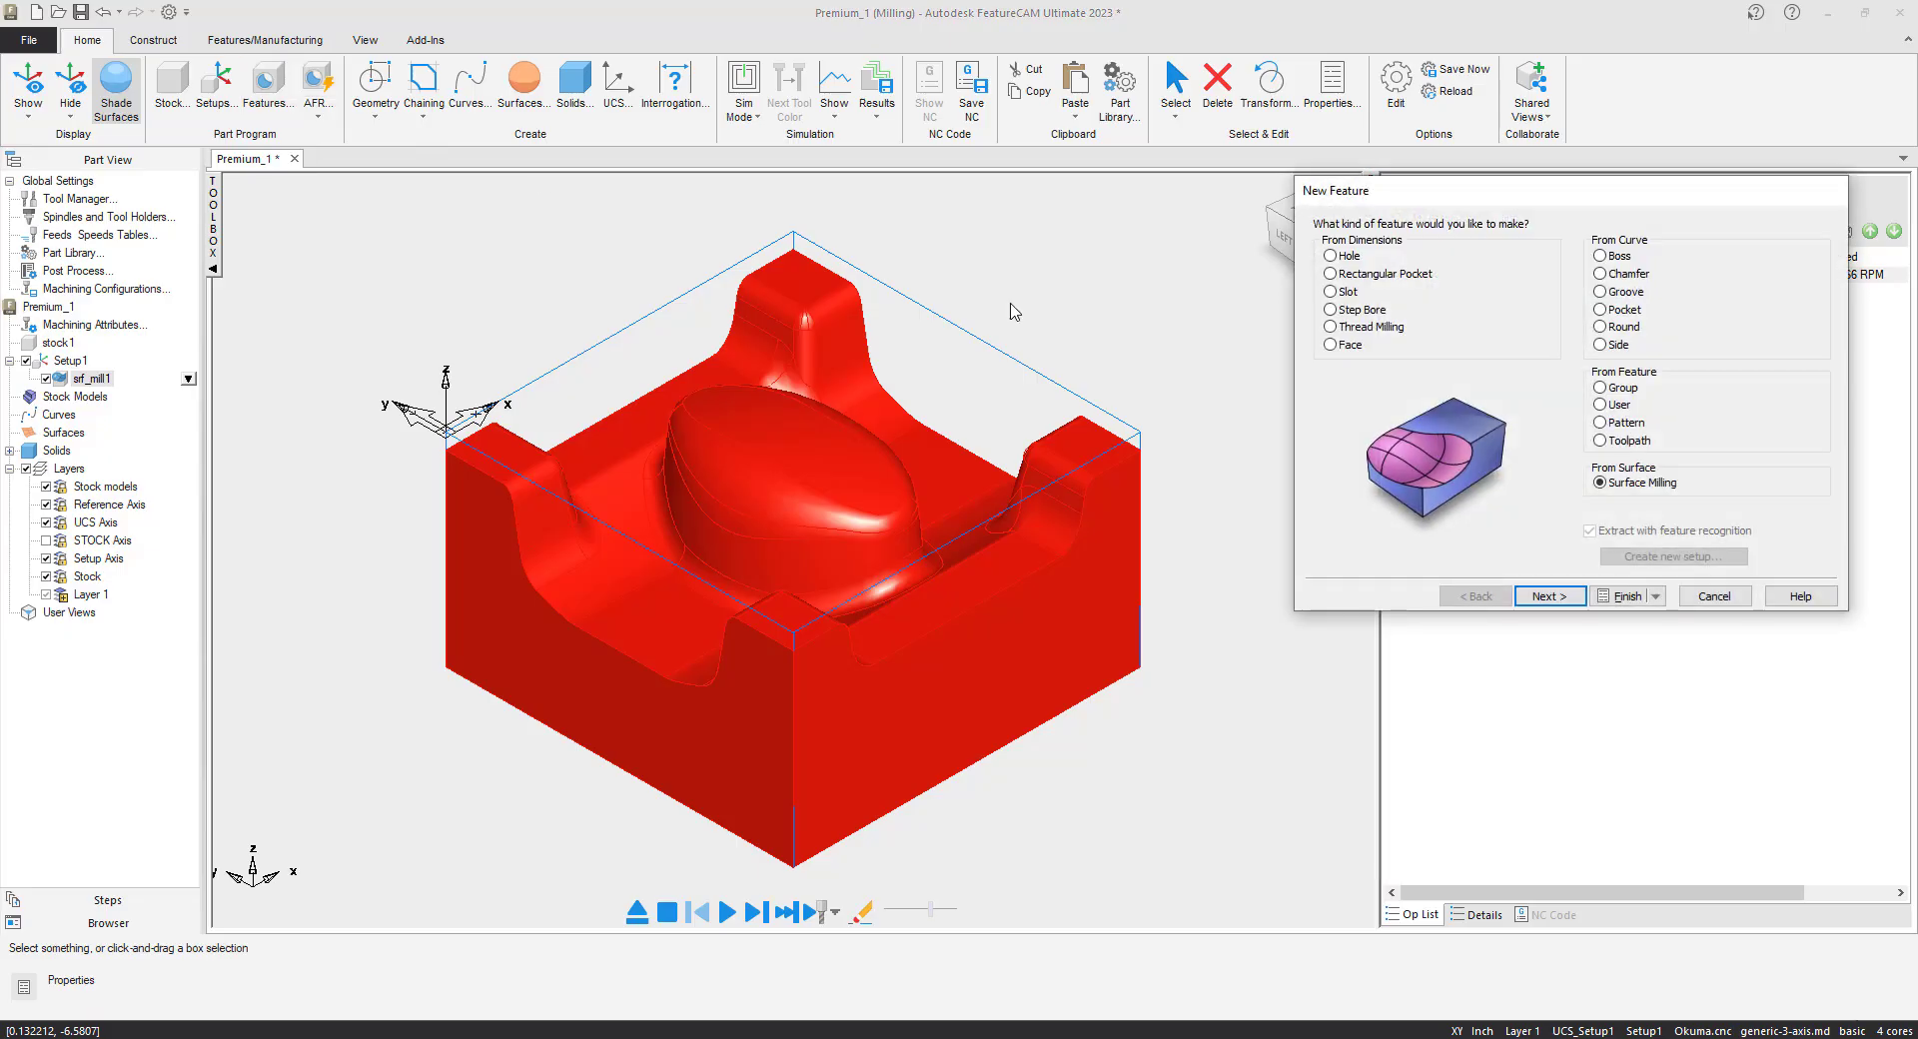
{"action": "left_click", "coordinate": [1551, 597]}
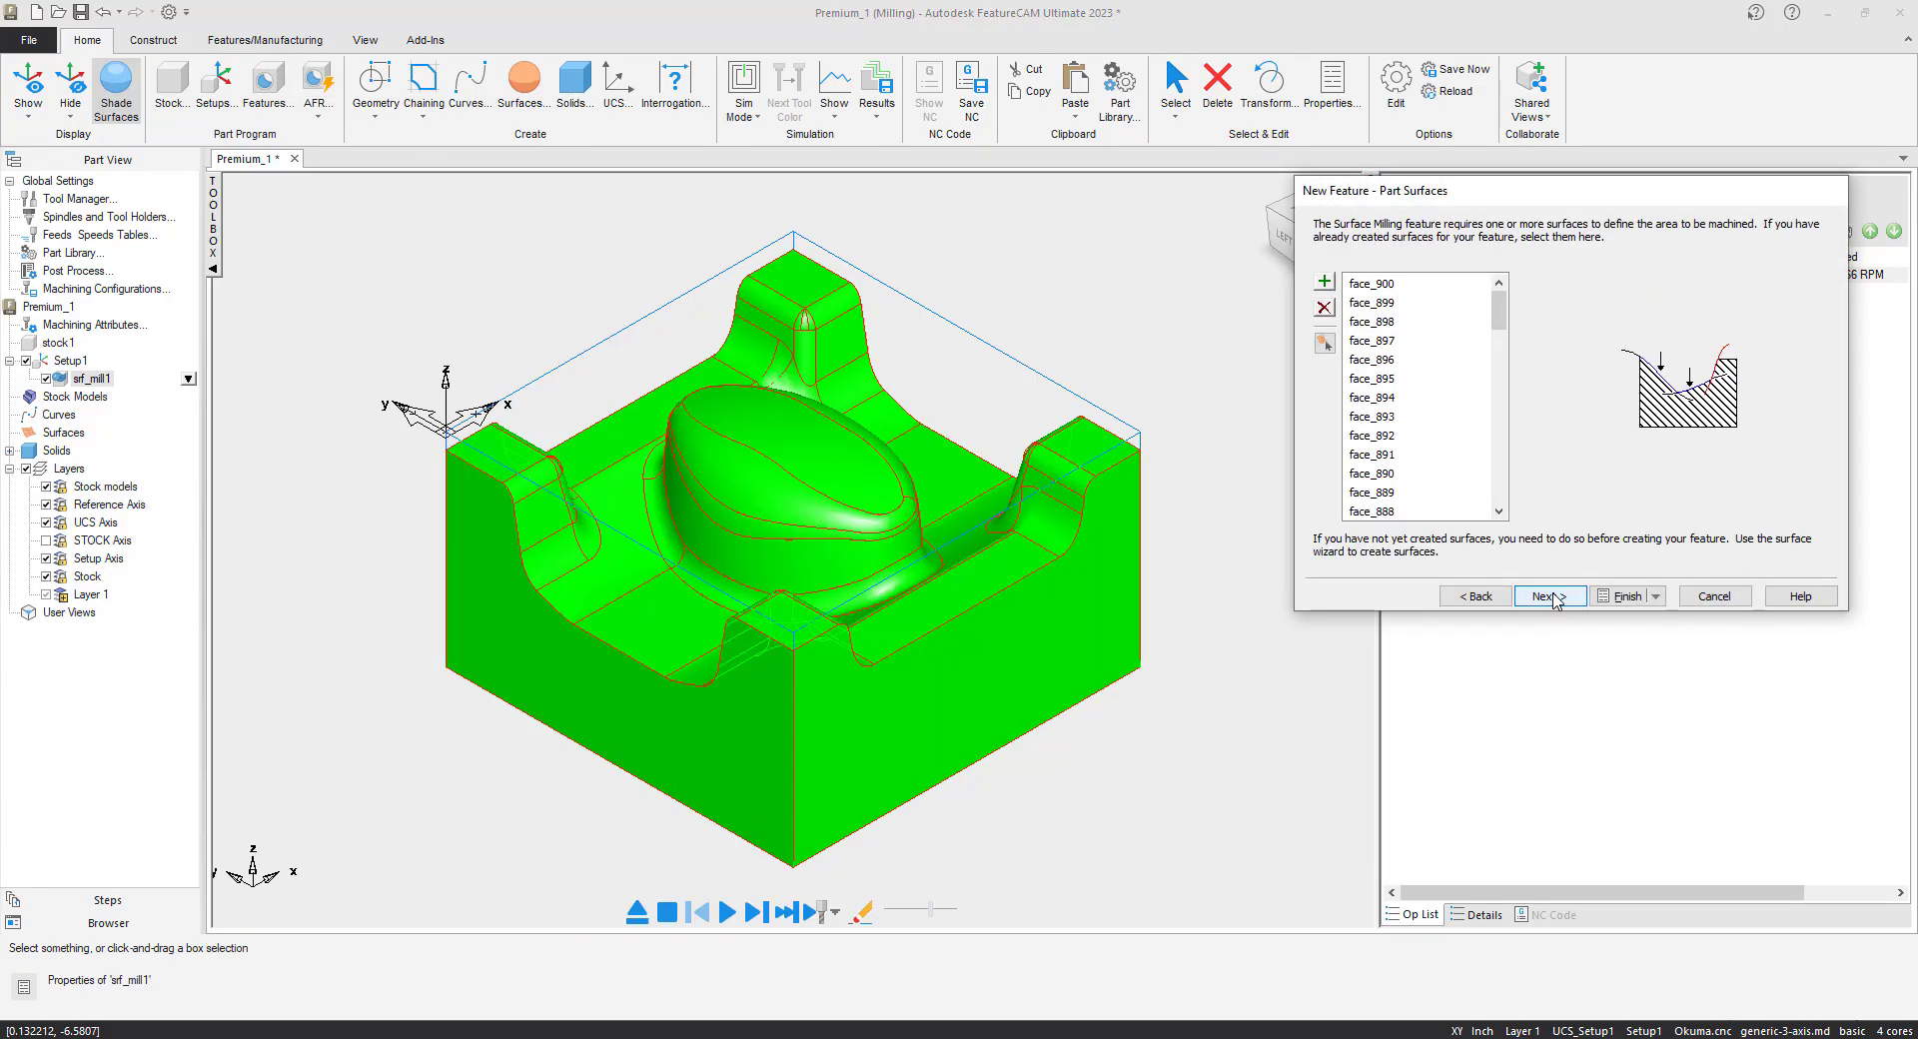
{"action": "left_click", "coordinate": [1551, 596]}
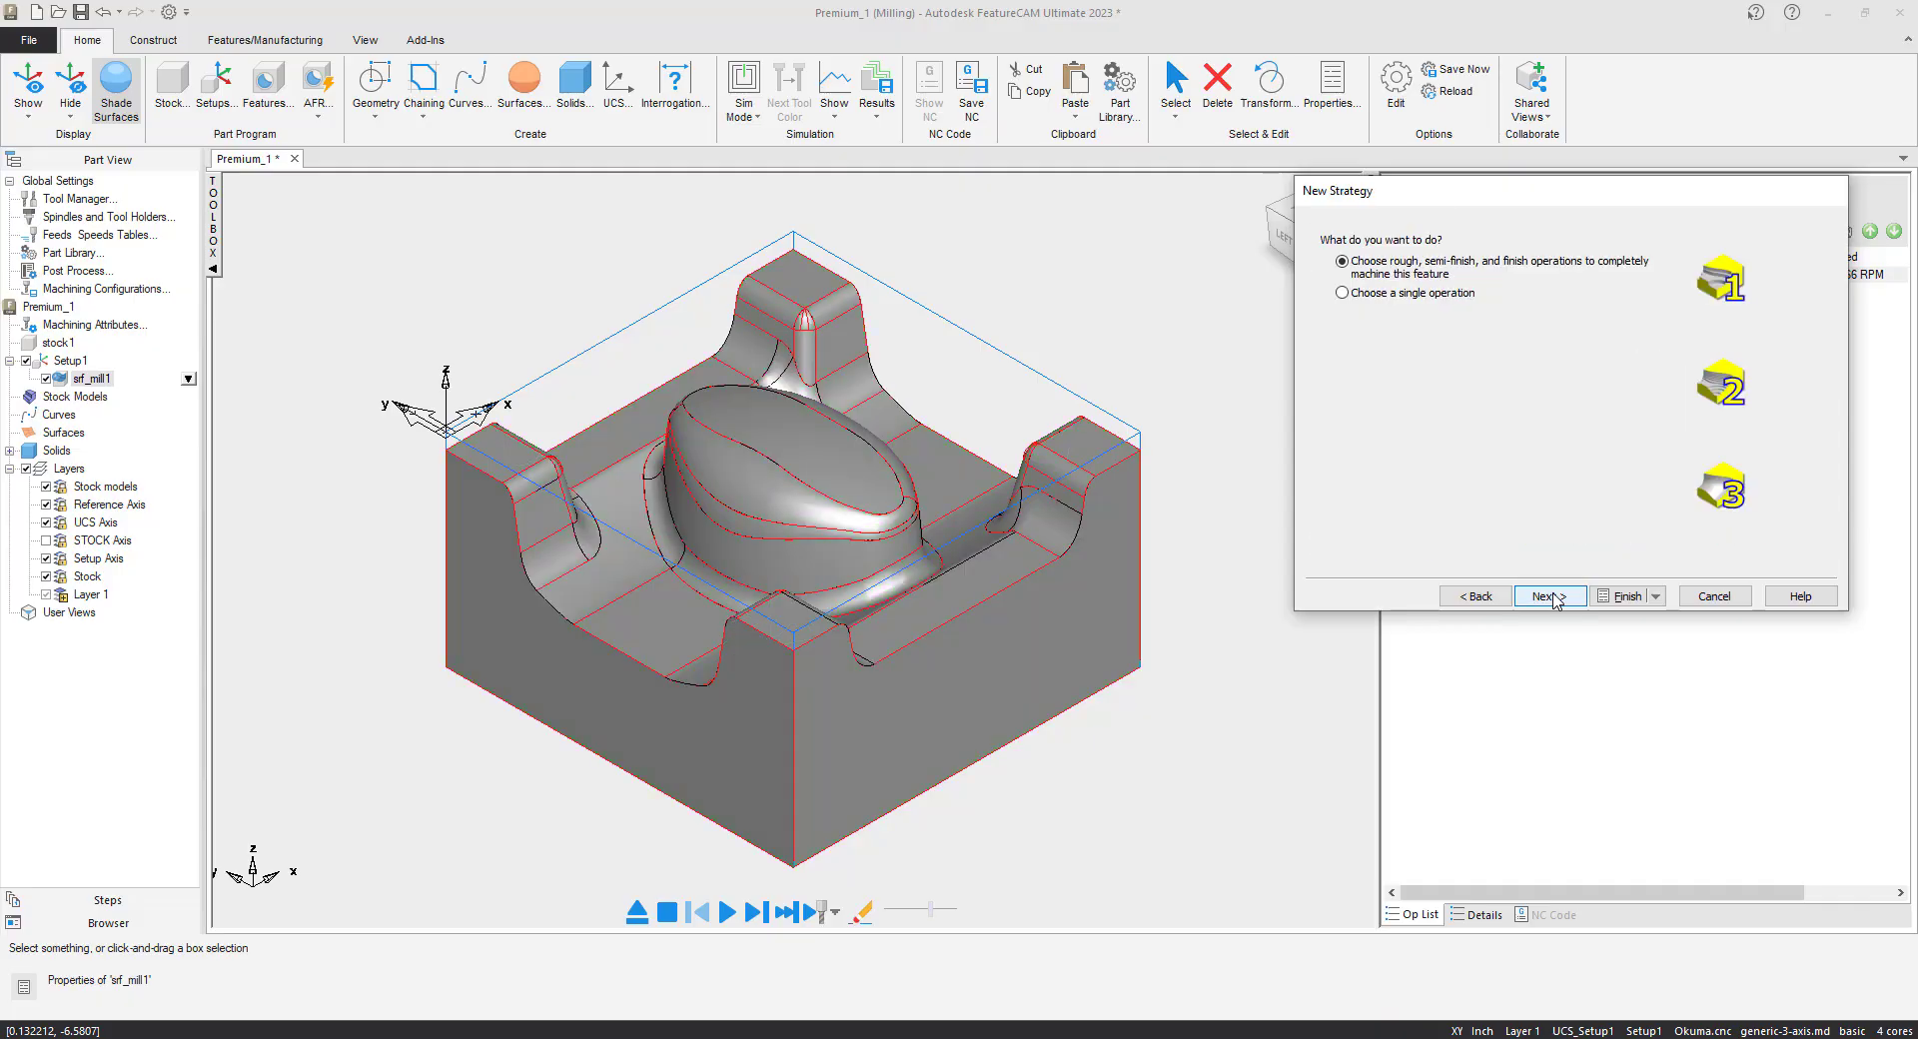
- Choose a single Parallel finishing operation with X parallel passes at a parallel angle of 0.0
{"action": "left_click", "coordinate": [1342, 292]}
{"action": "left_click", "coordinate": [1558, 597]}
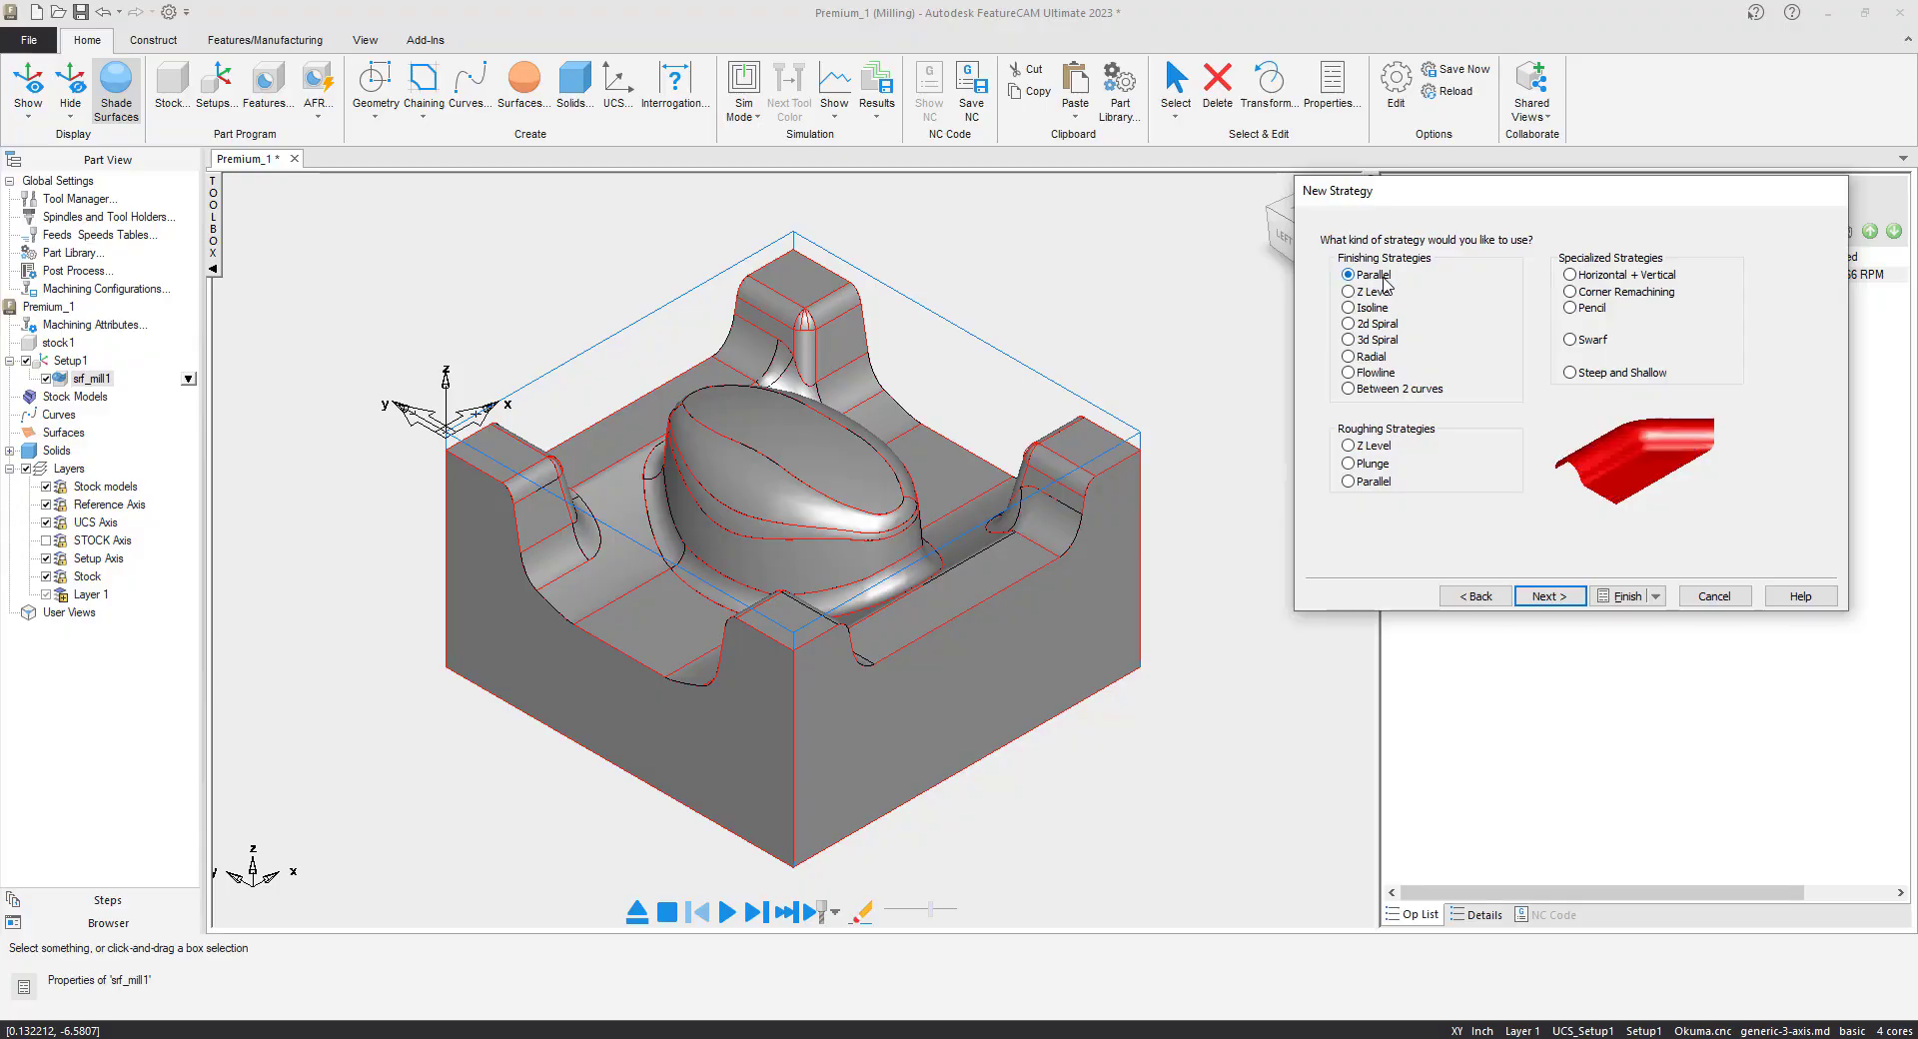
{"action": "left_click", "coordinate": [1562, 599]}
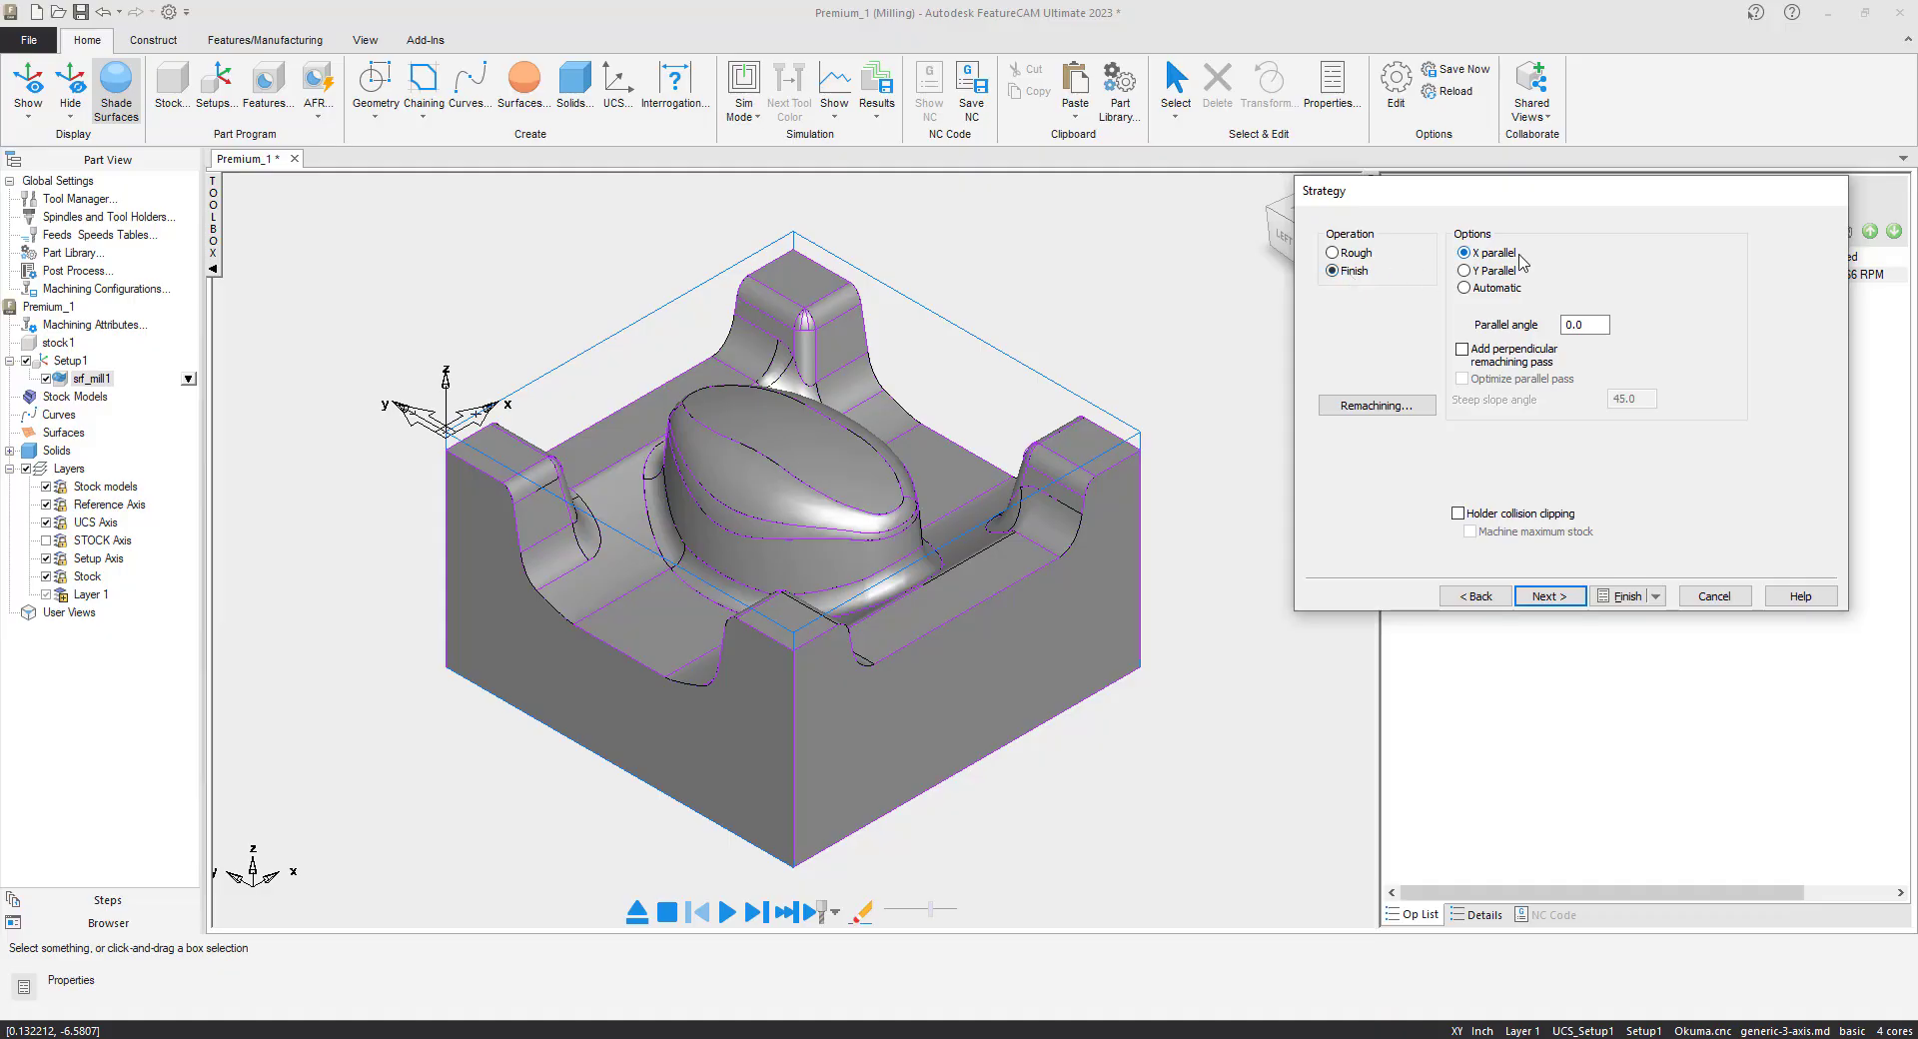
{"action": "left_click", "coordinate": [1573, 595]}
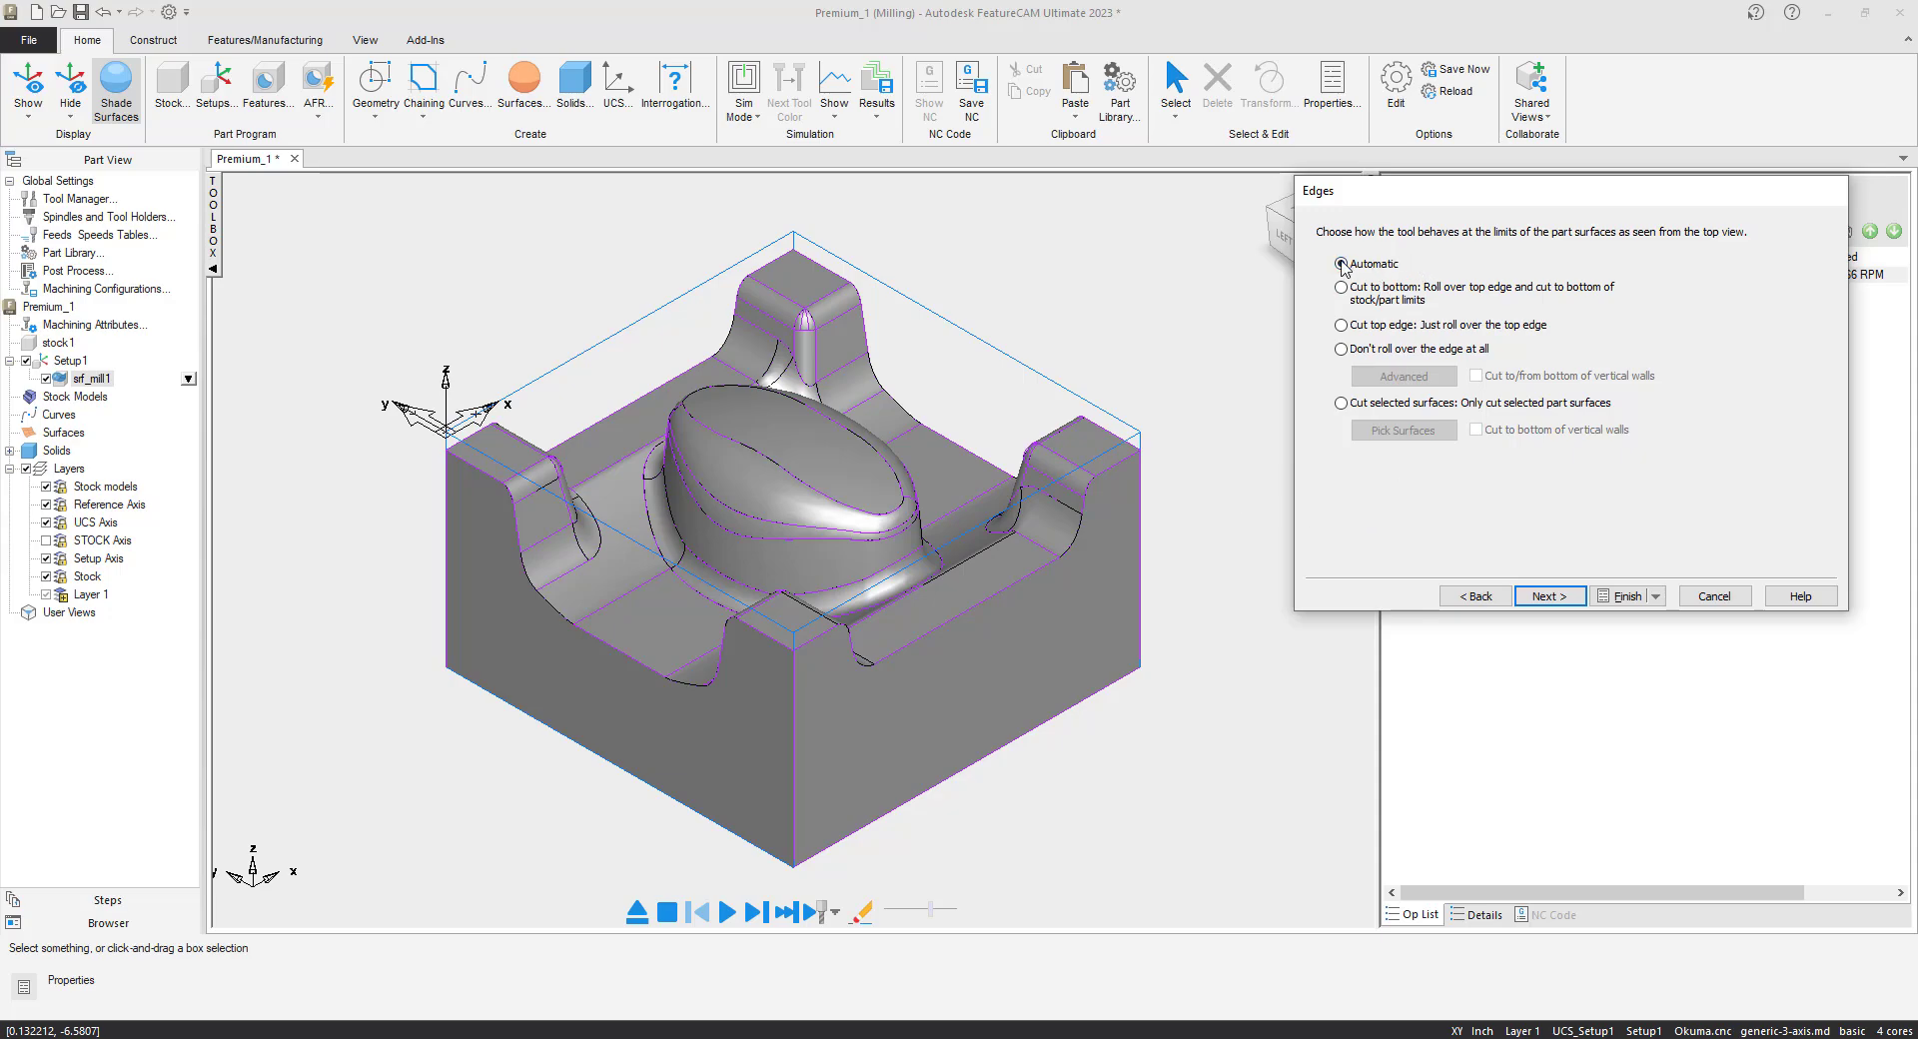
- Create the finishing feature with Automatic edge behaviour, stock dimensions at 100% overcut as the clipping boundary, and no slope limitations
{"action": "left_click", "coordinate": [1548, 595]}
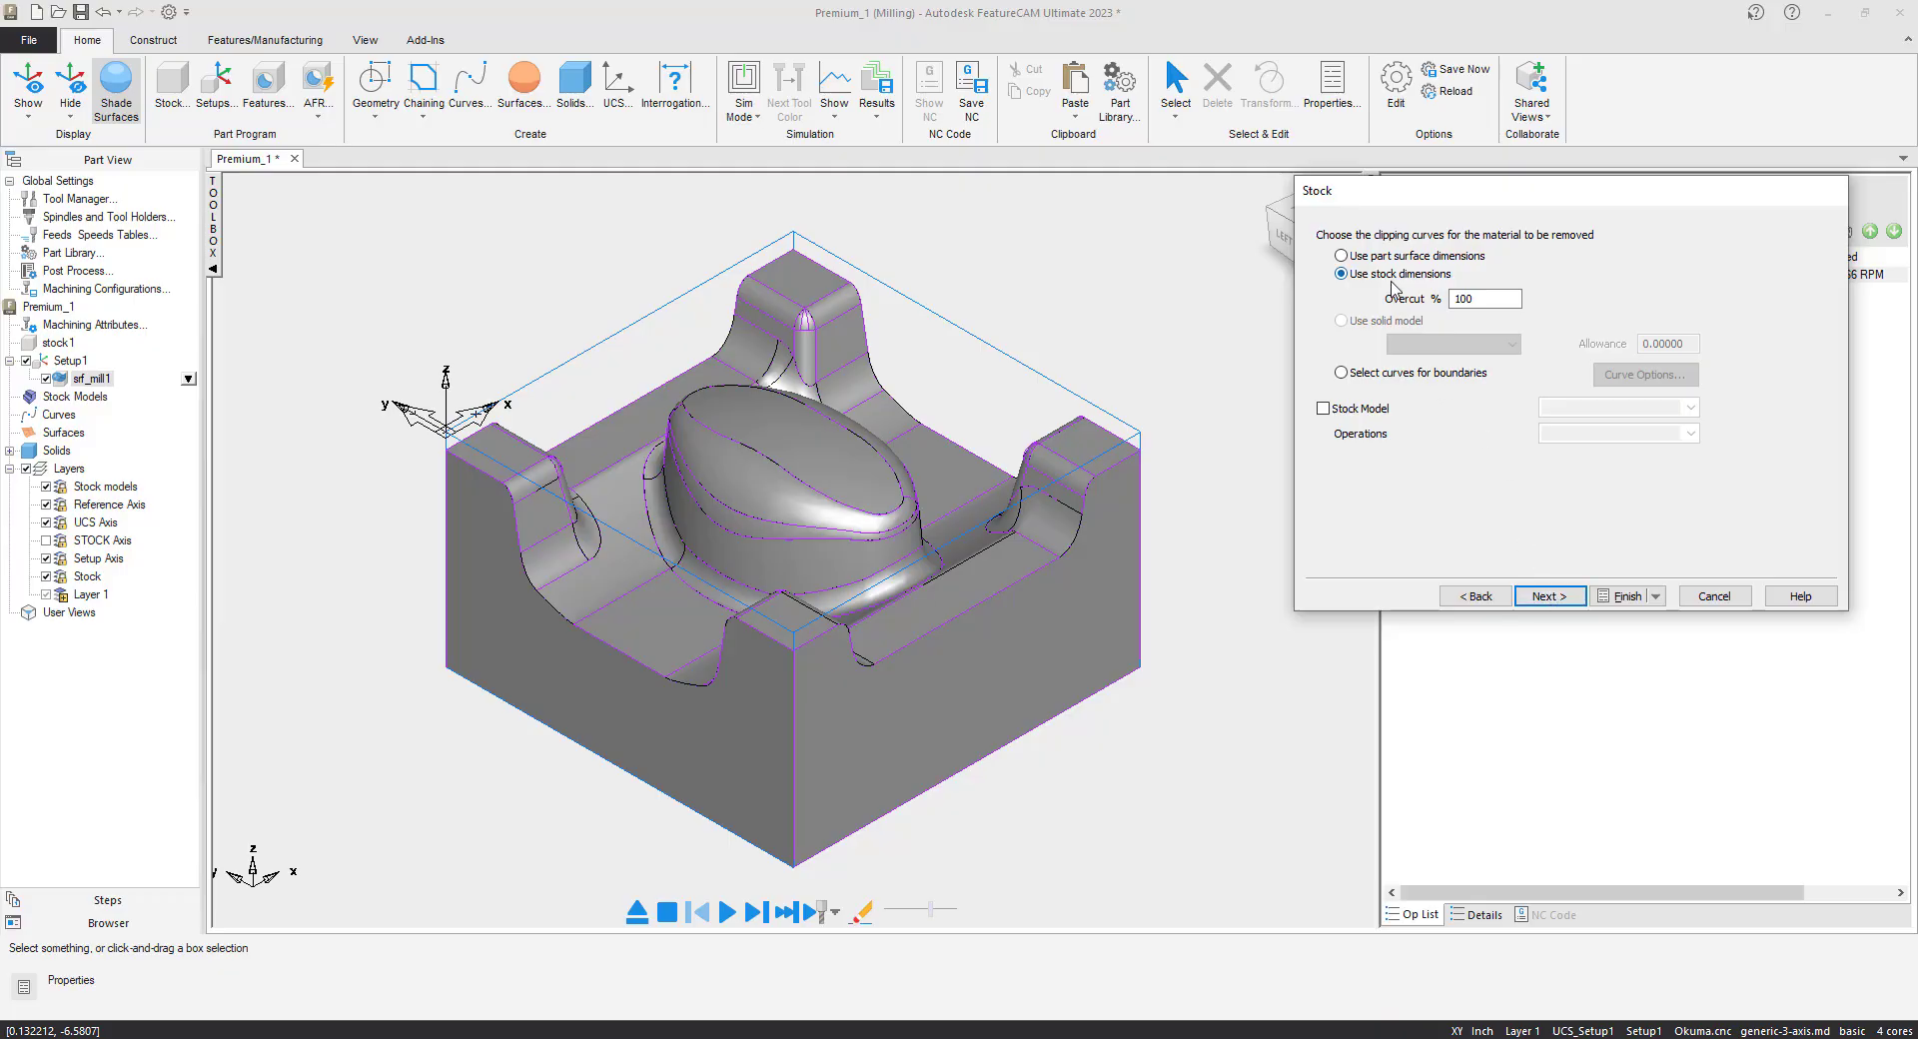
{"action": "left_click", "coordinate": [1552, 597]}
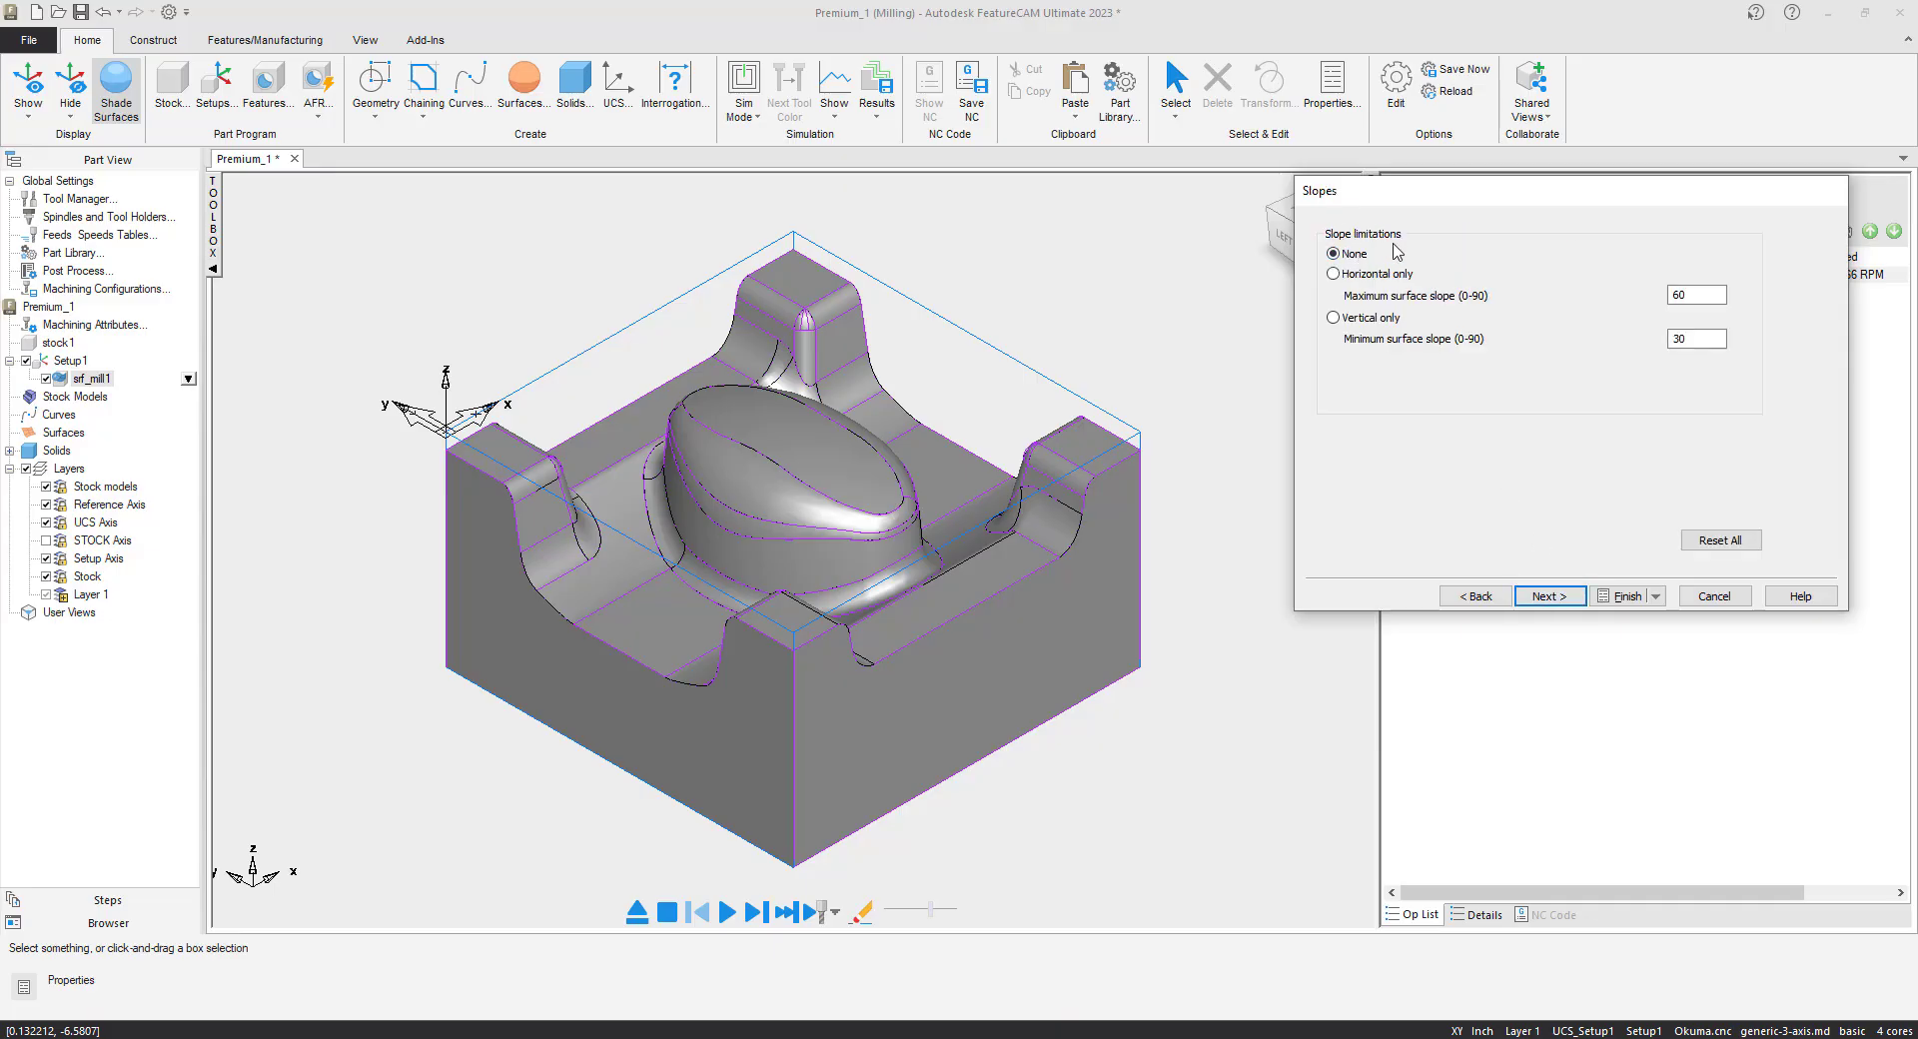
{"action": "left_click", "coordinate": [1573, 594]}
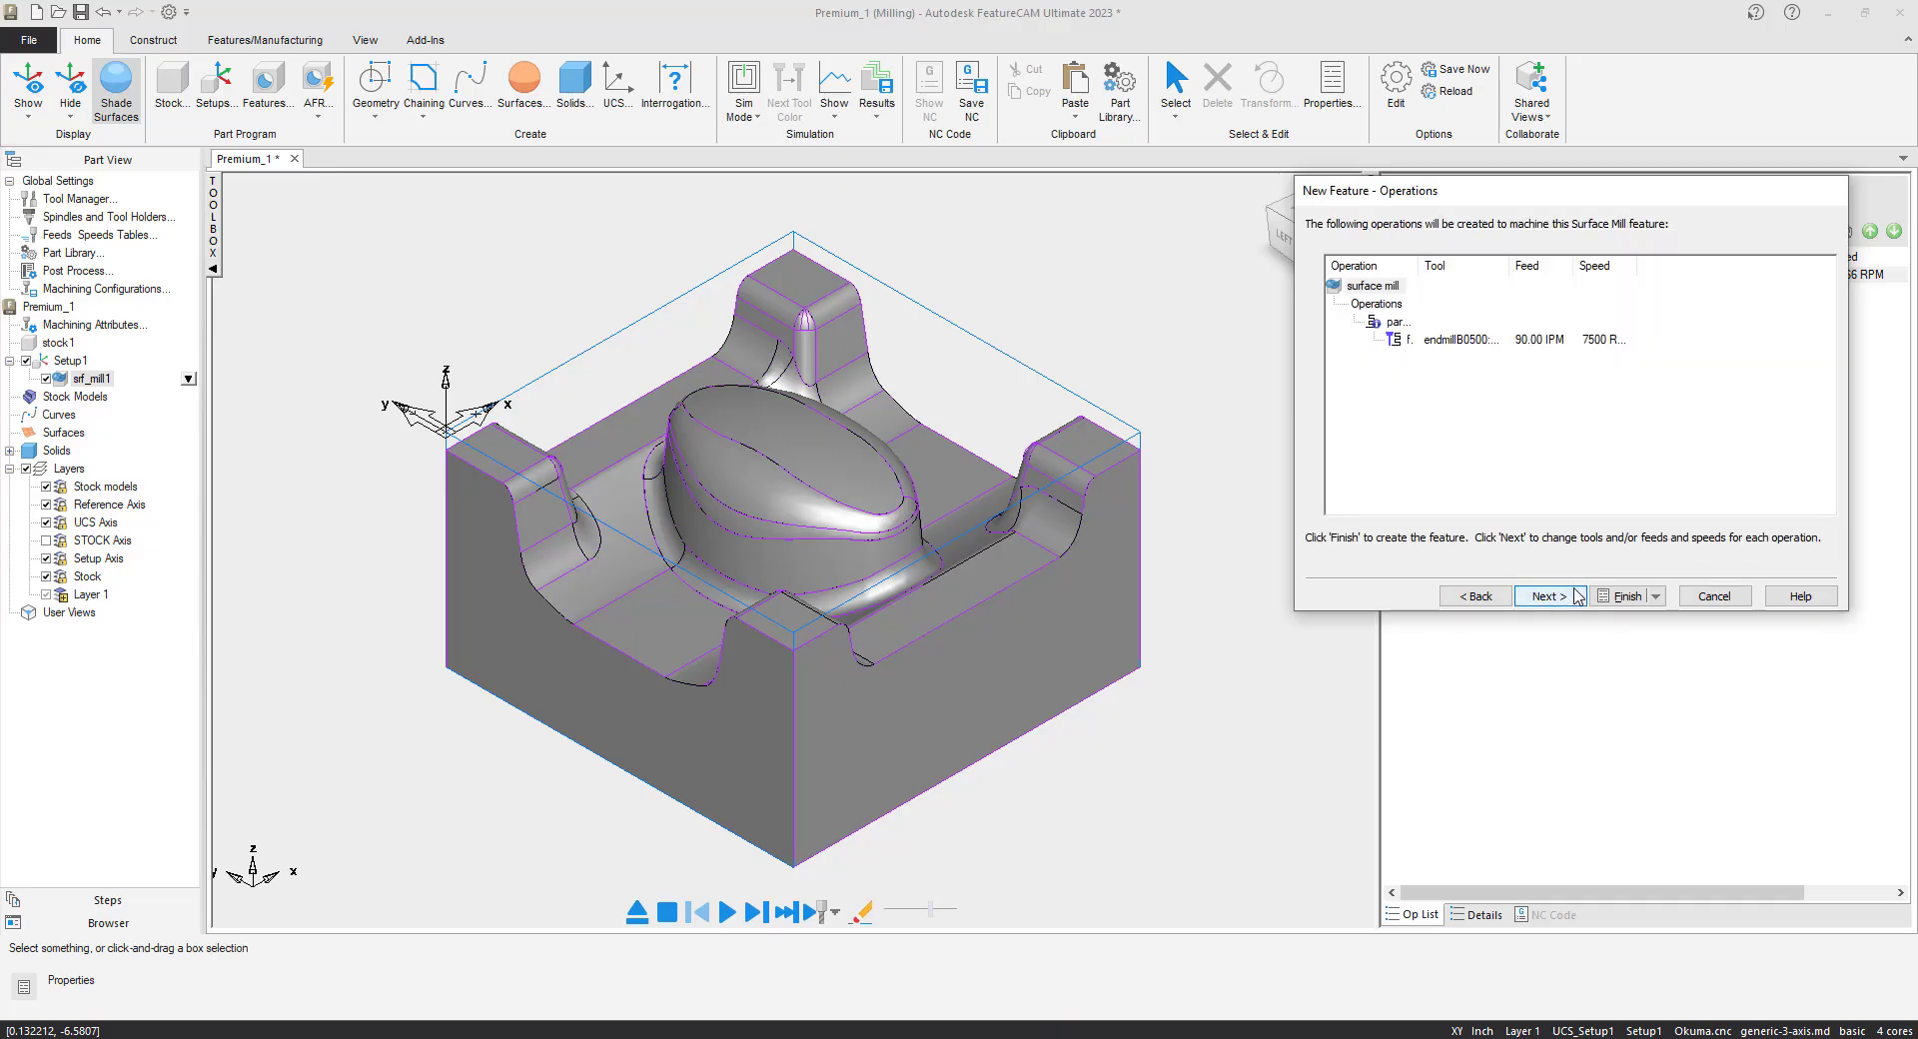
{"action": "left_click", "coordinate": [1624, 597]}
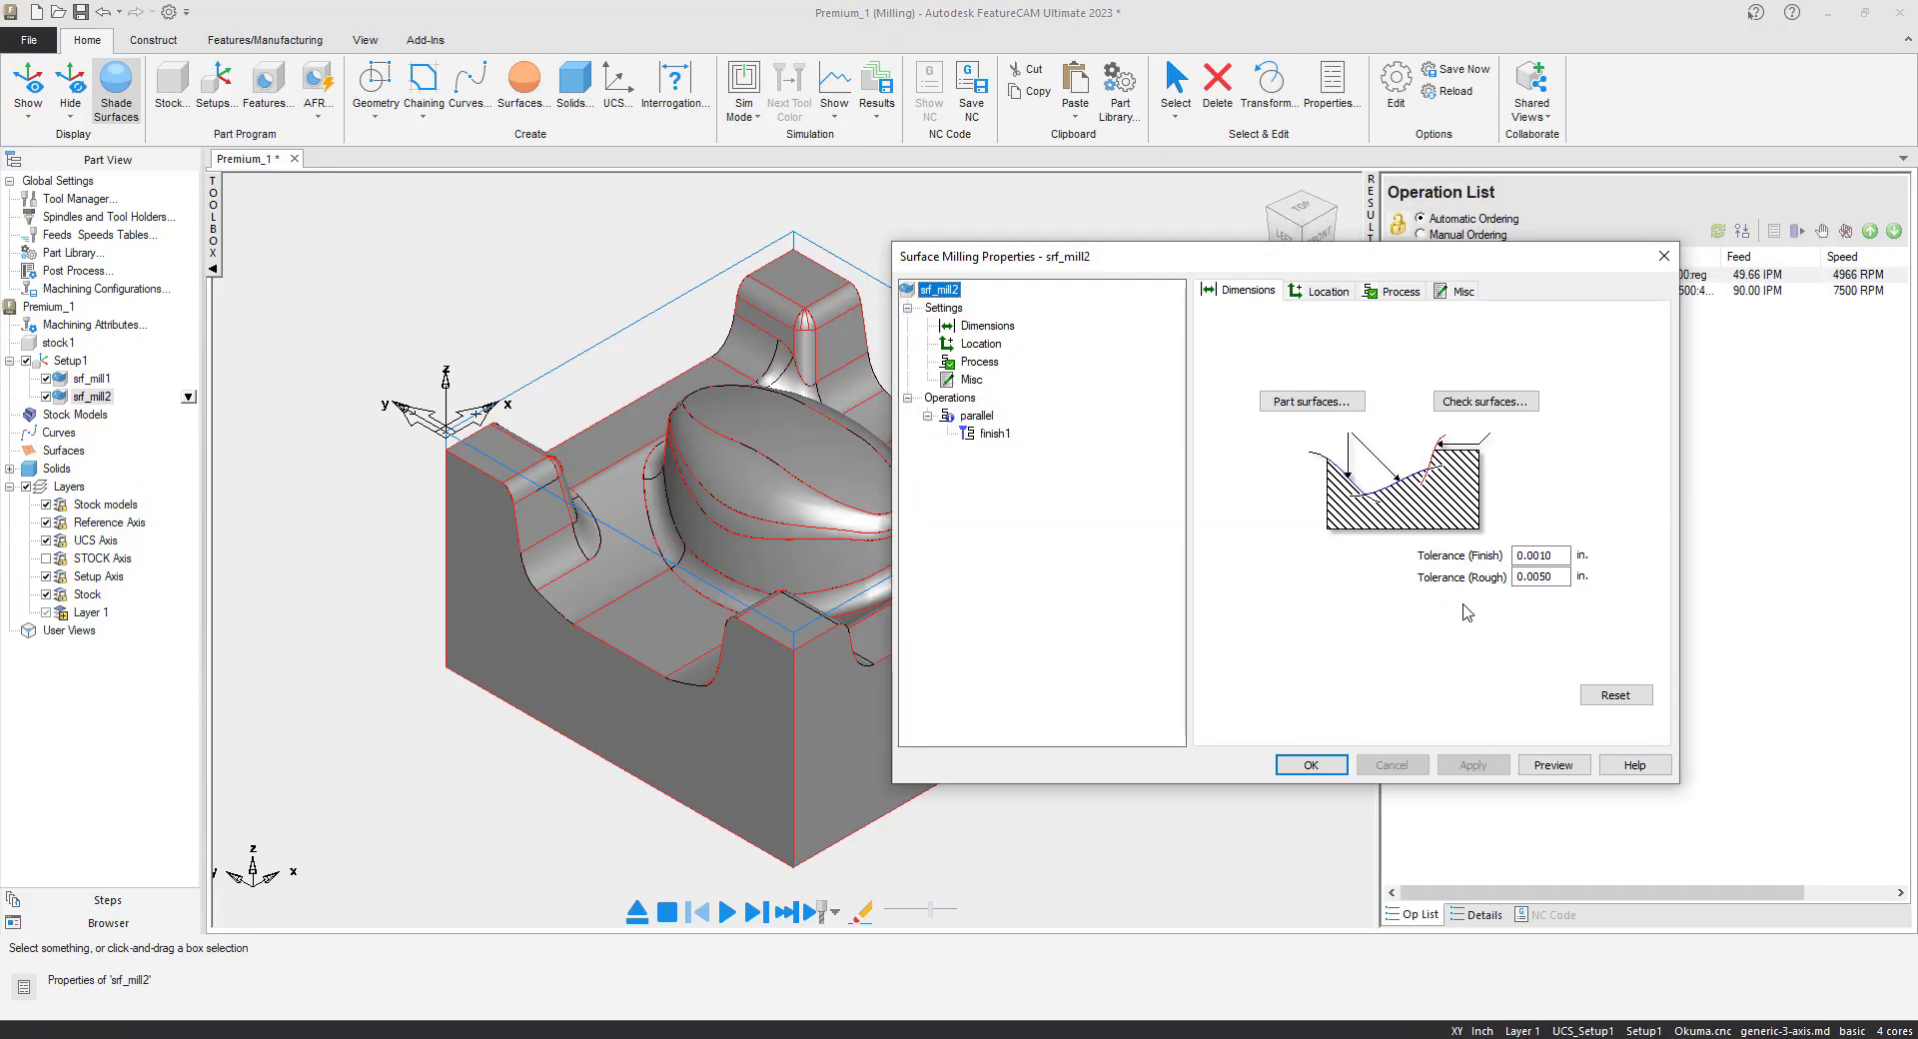
{"action": "left_click", "coordinate": [1308, 765]}
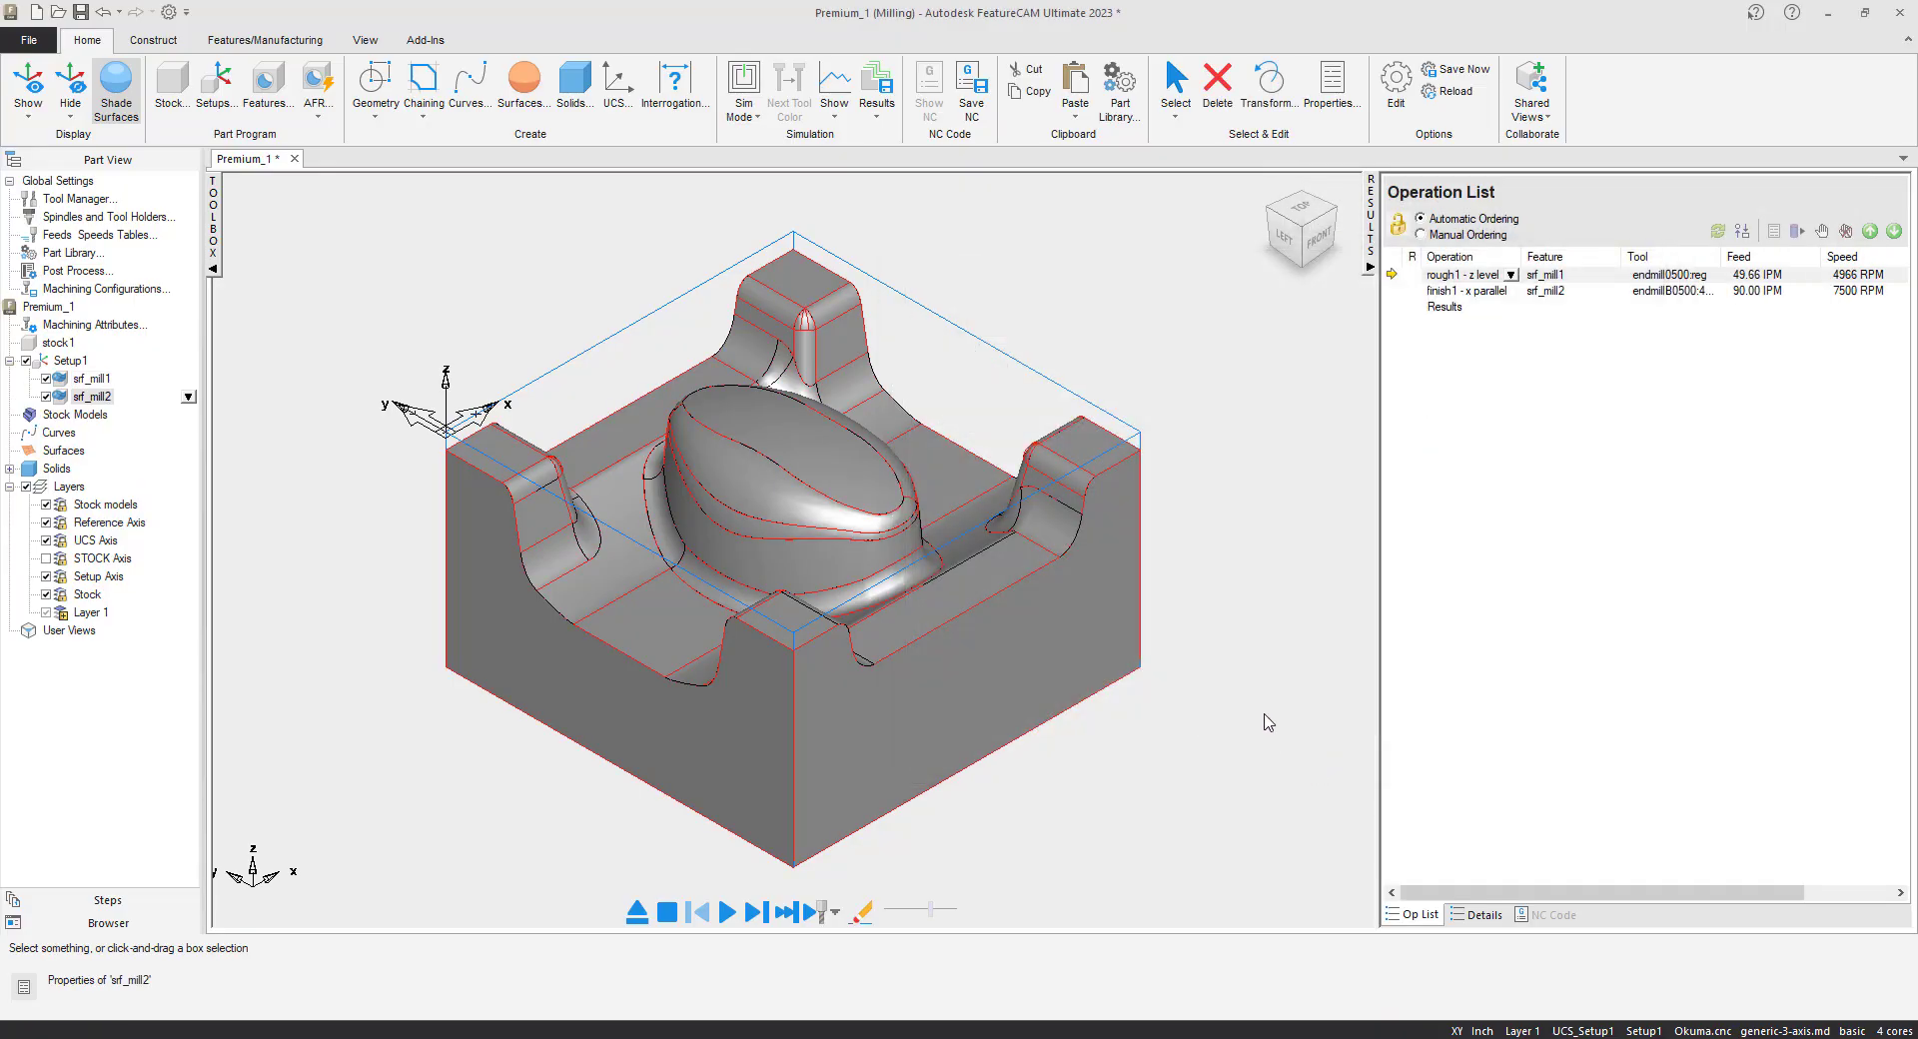
- Run a Centerline simulation of the roughing and finishing toolpaths, then eject it
{"action": "left_click", "coordinate": [744, 108]}
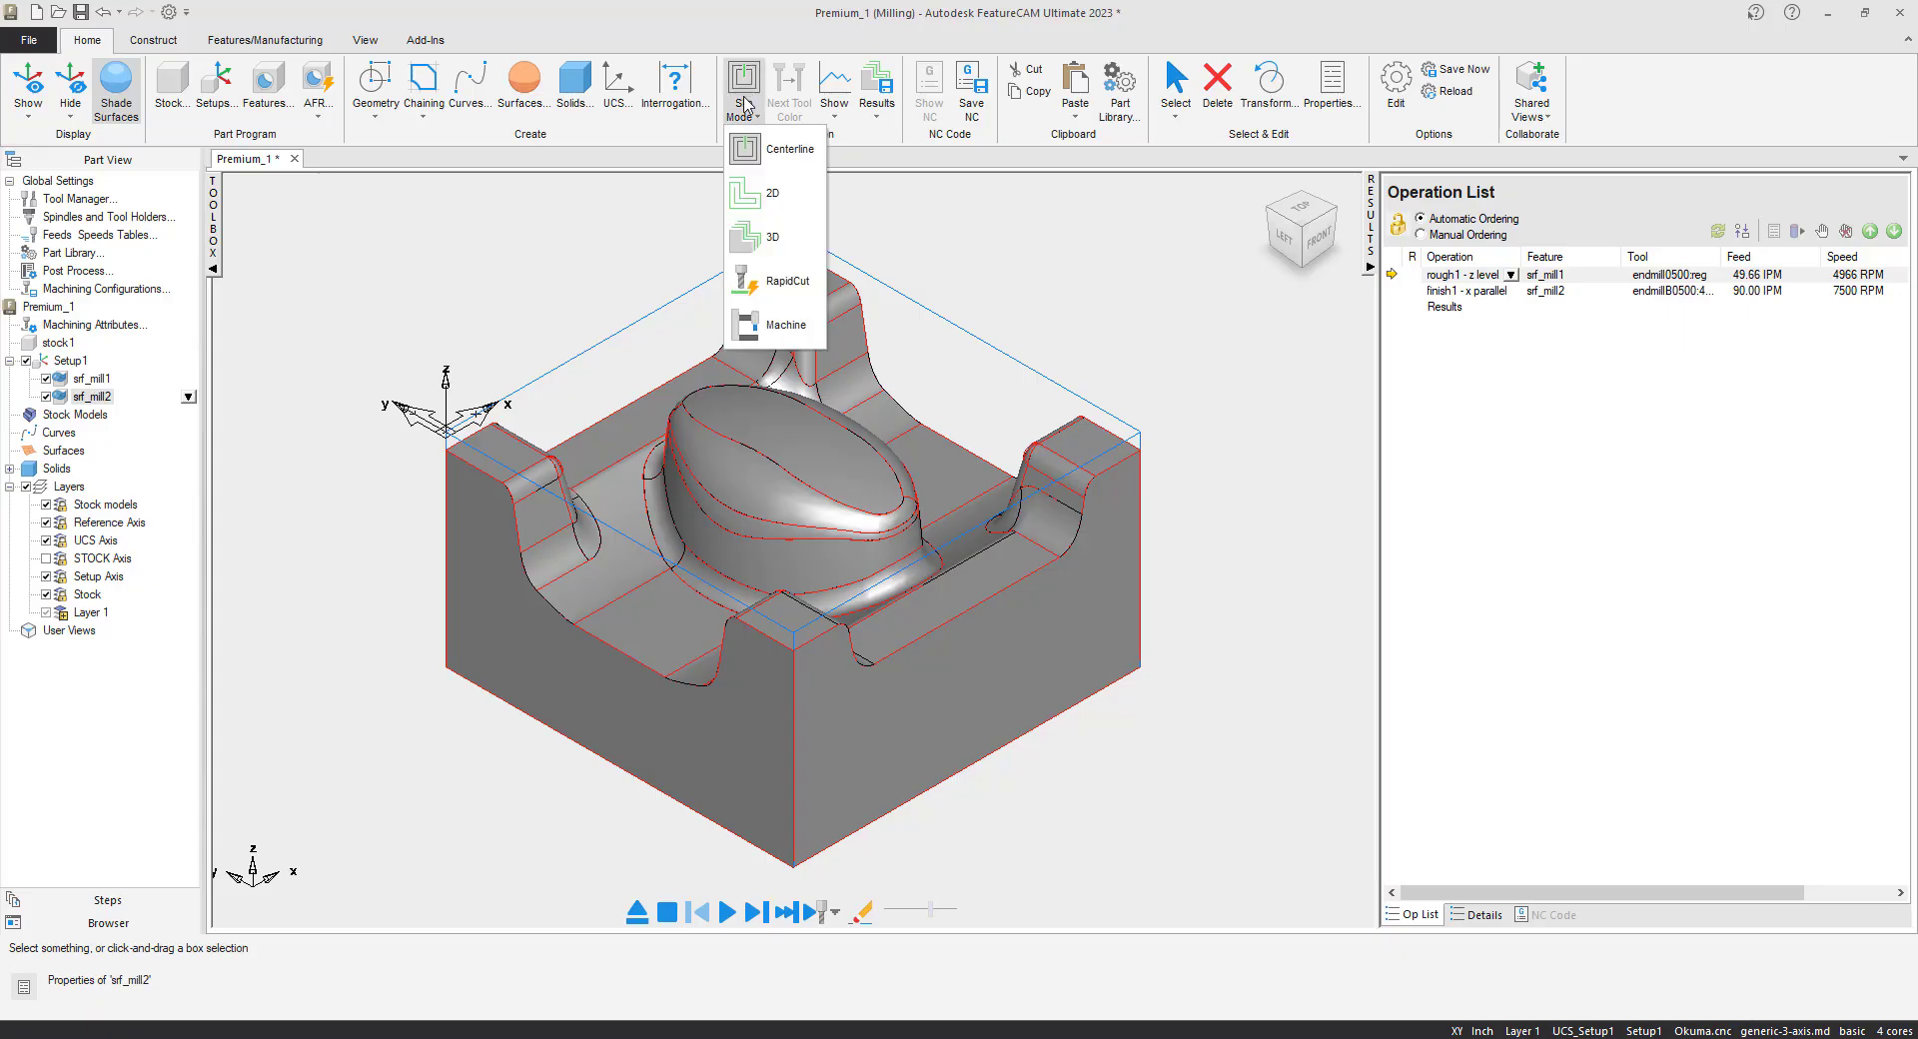
{"action": "left_click", "coordinate": [772, 150]}
{"action": "left_click", "coordinate": [726, 911]}
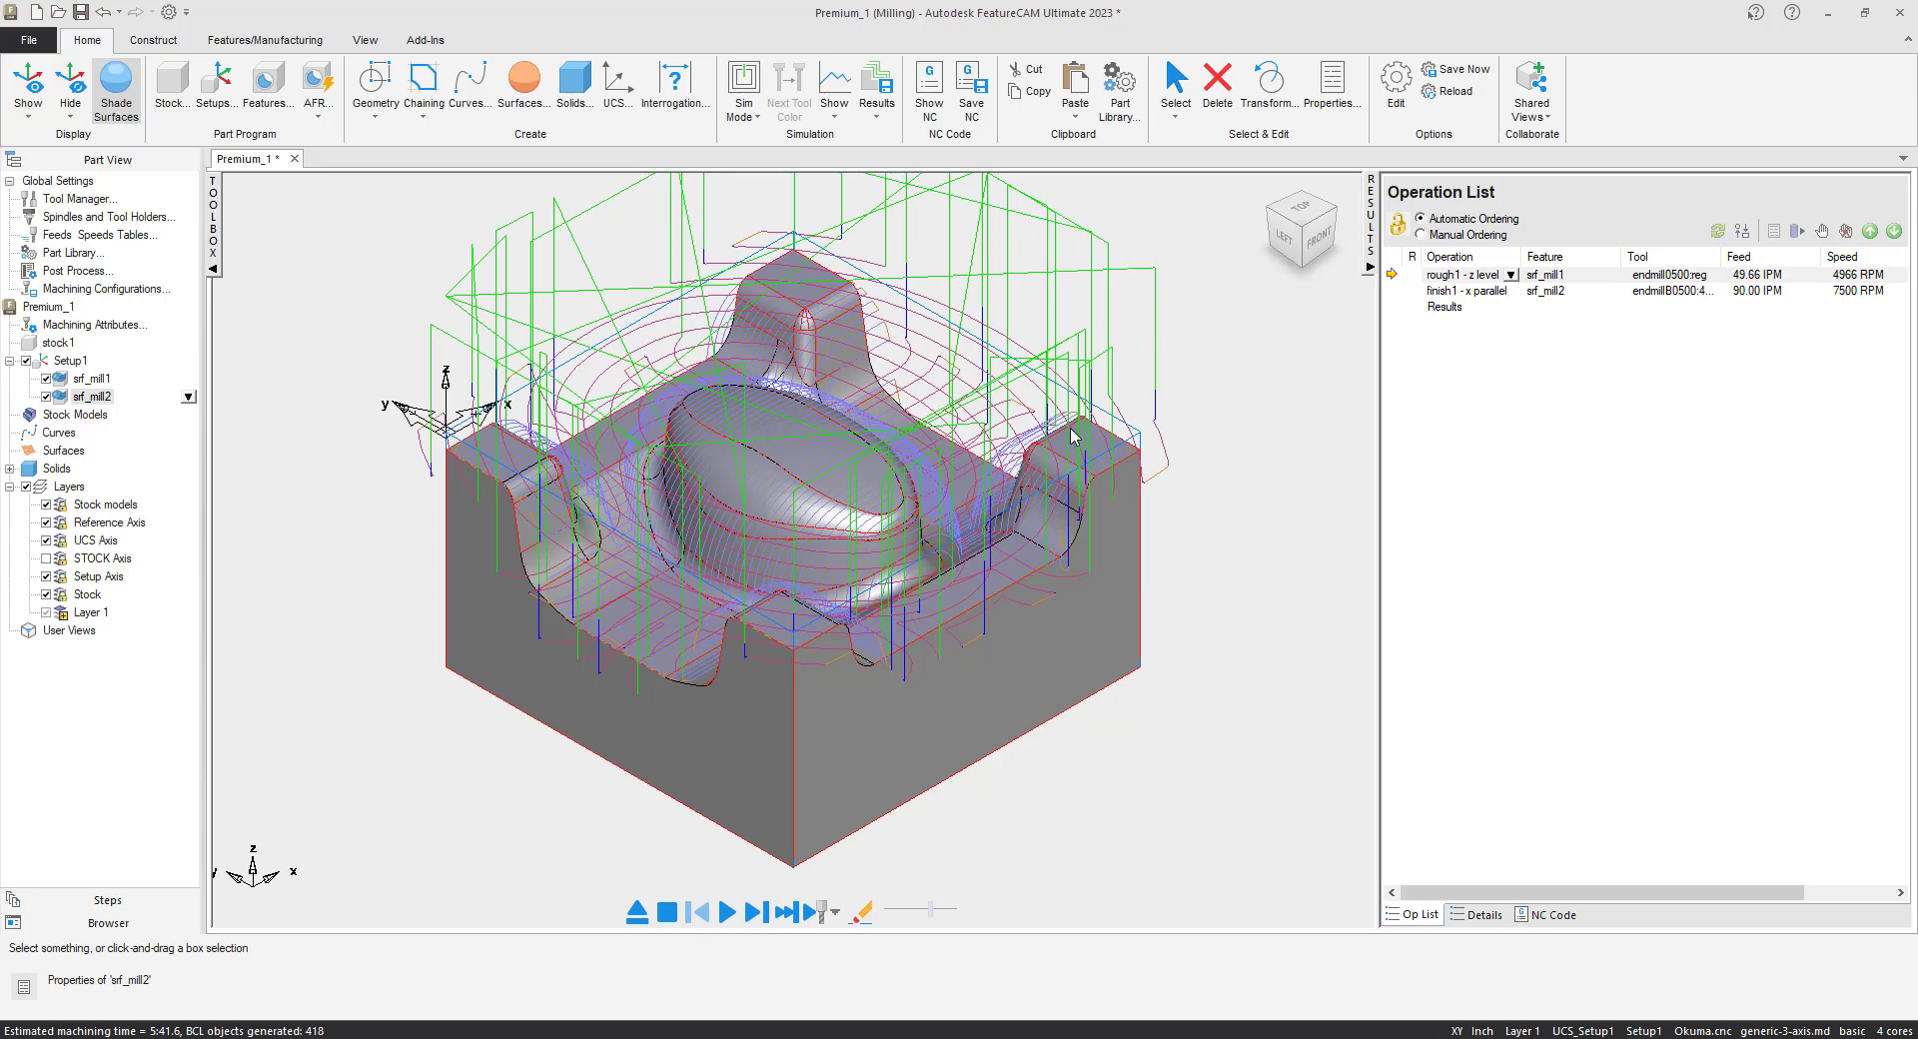
{"action": "left_click", "coordinate": [636, 910]}
- Run a 3D simulation of both operations at a slightly reduced simulation speed, then eject it
{"action": "left_click", "coordinate": [748, 103]}
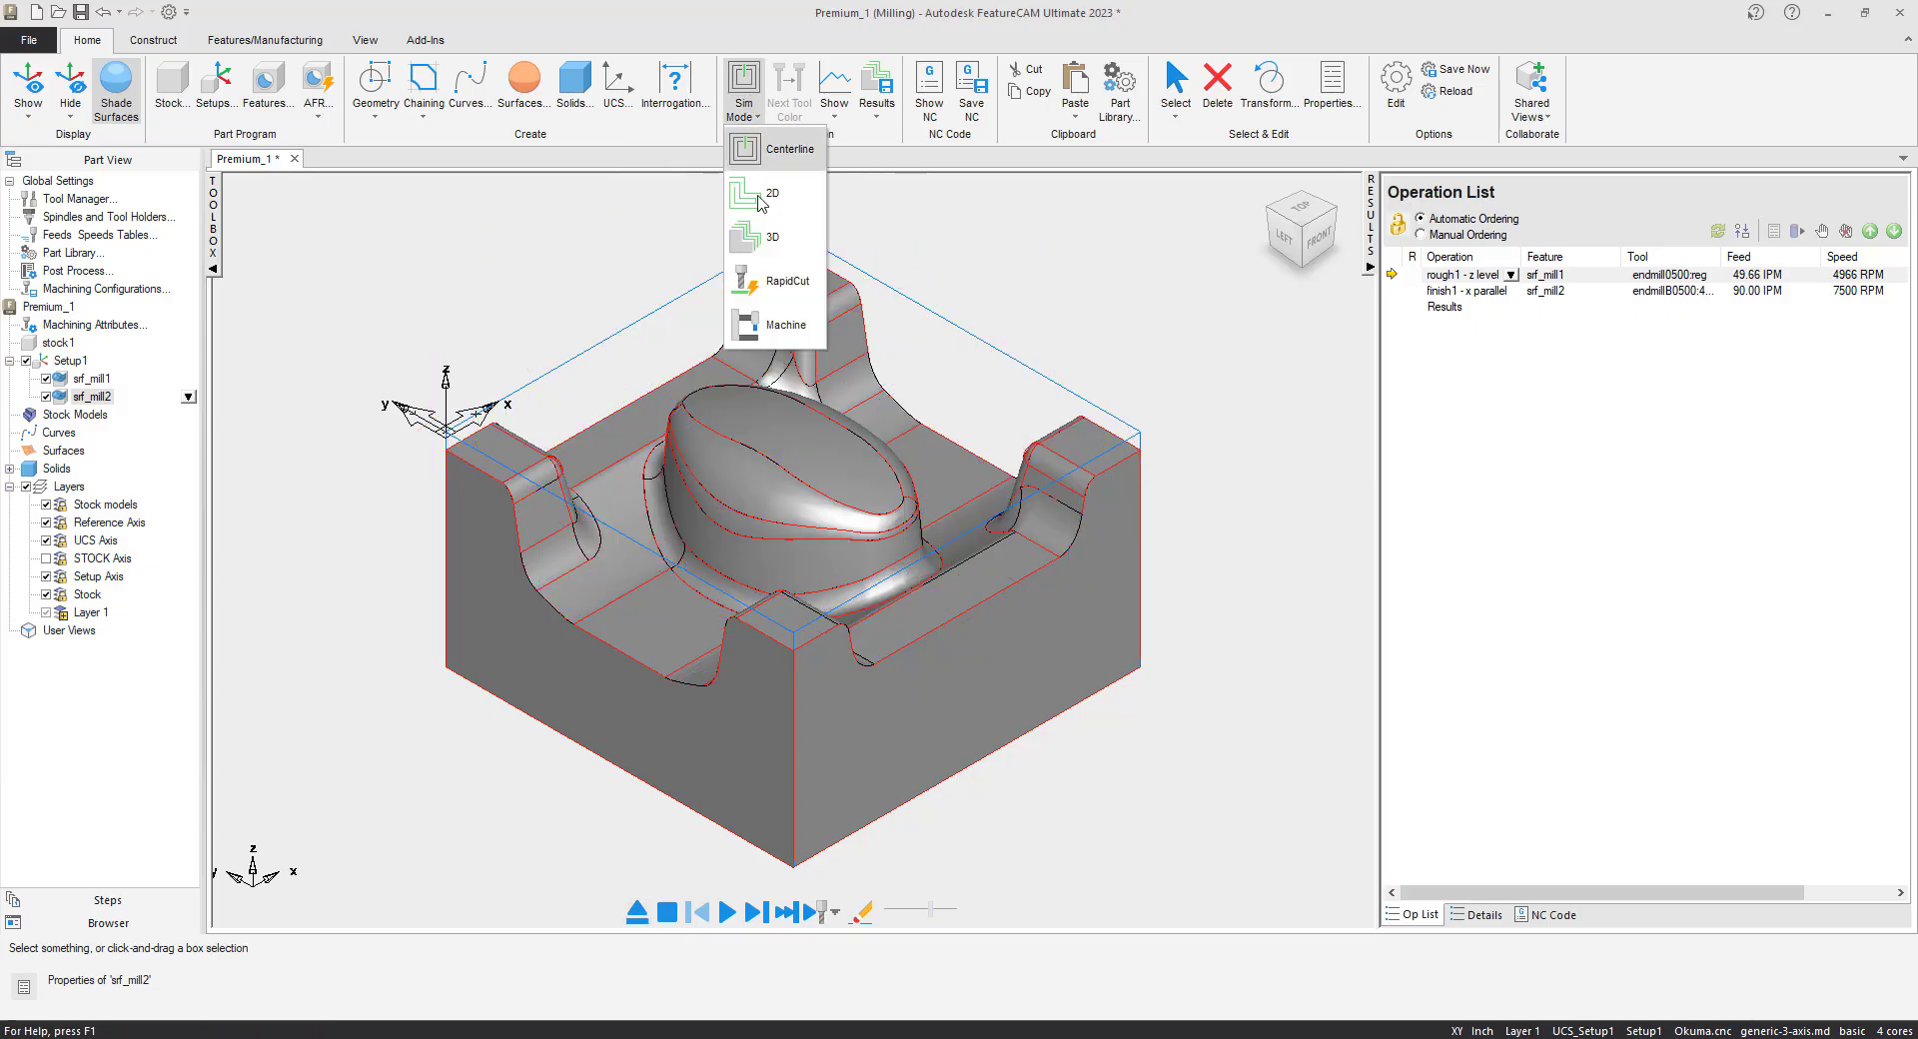
{"action": "left_click", "coordinate": [769, 265]}
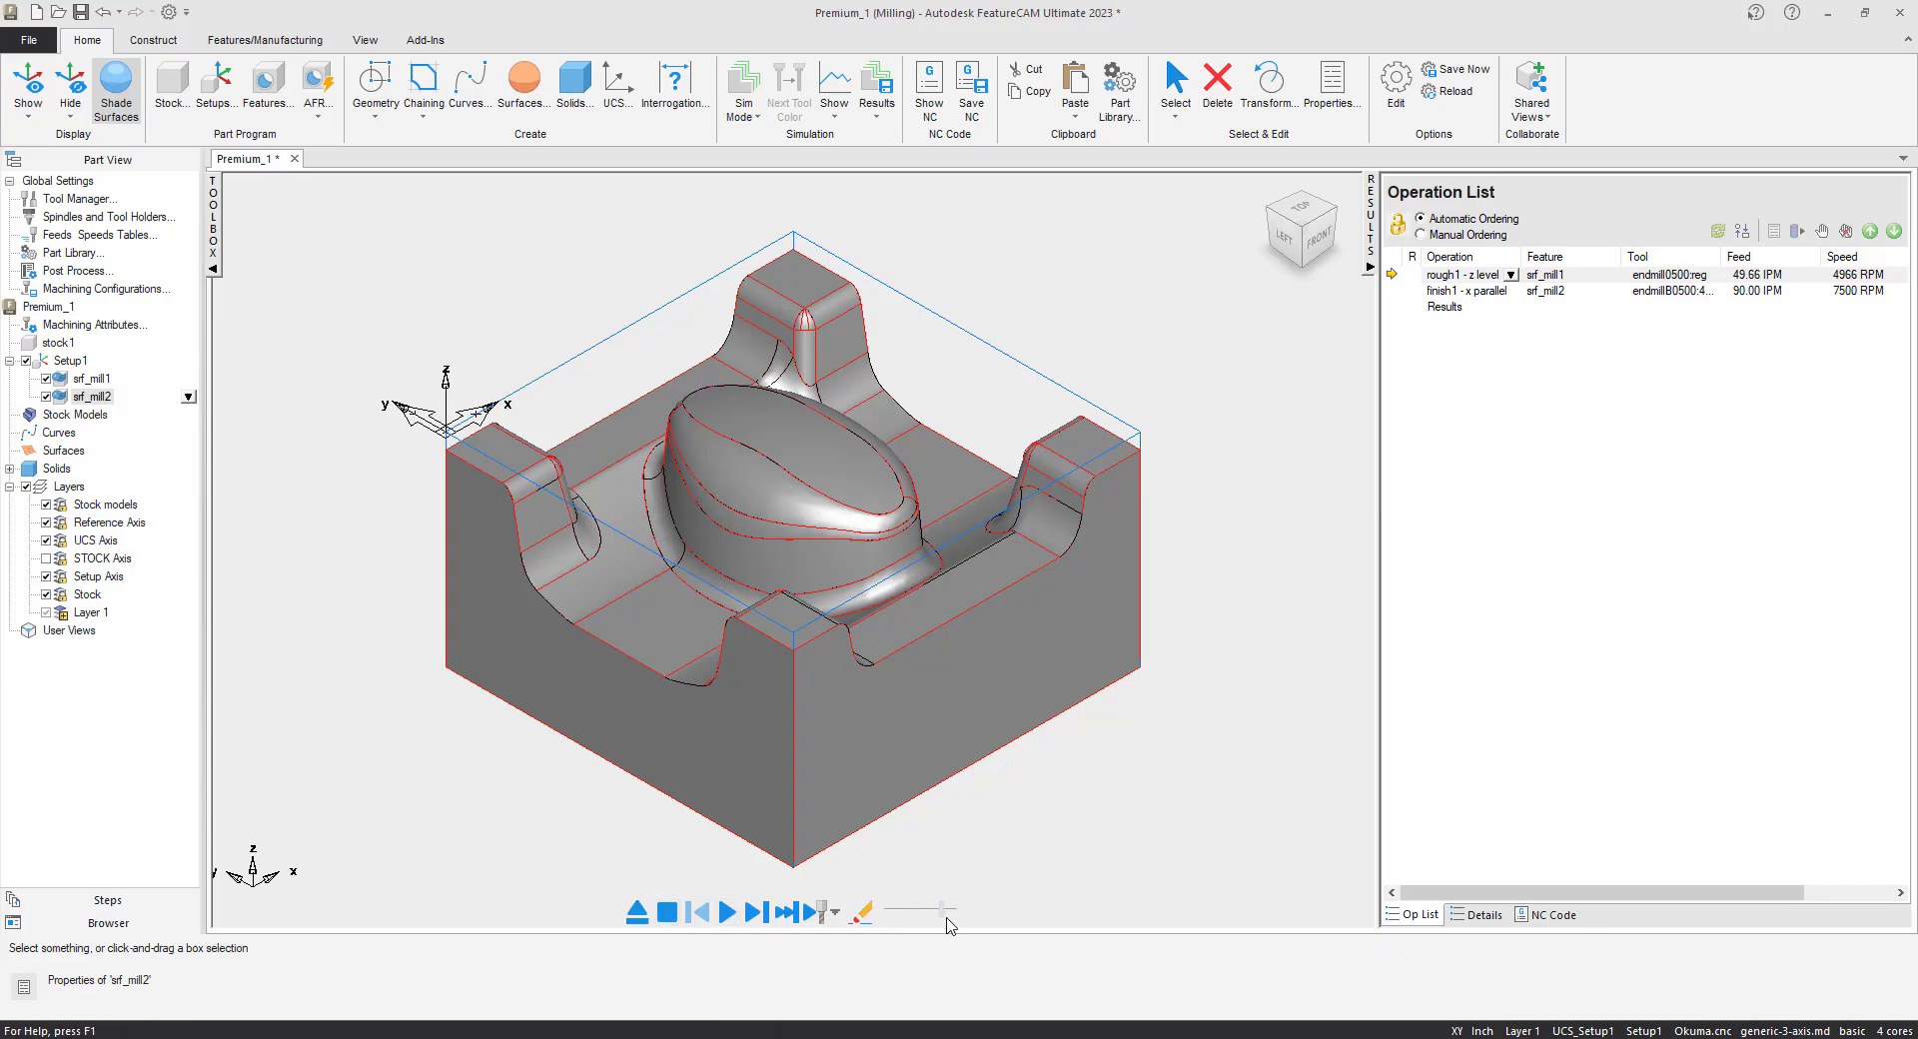
{"action": "left_click_drag", "start_coordinate": [943, 909], "coordinate": [927, 909]}
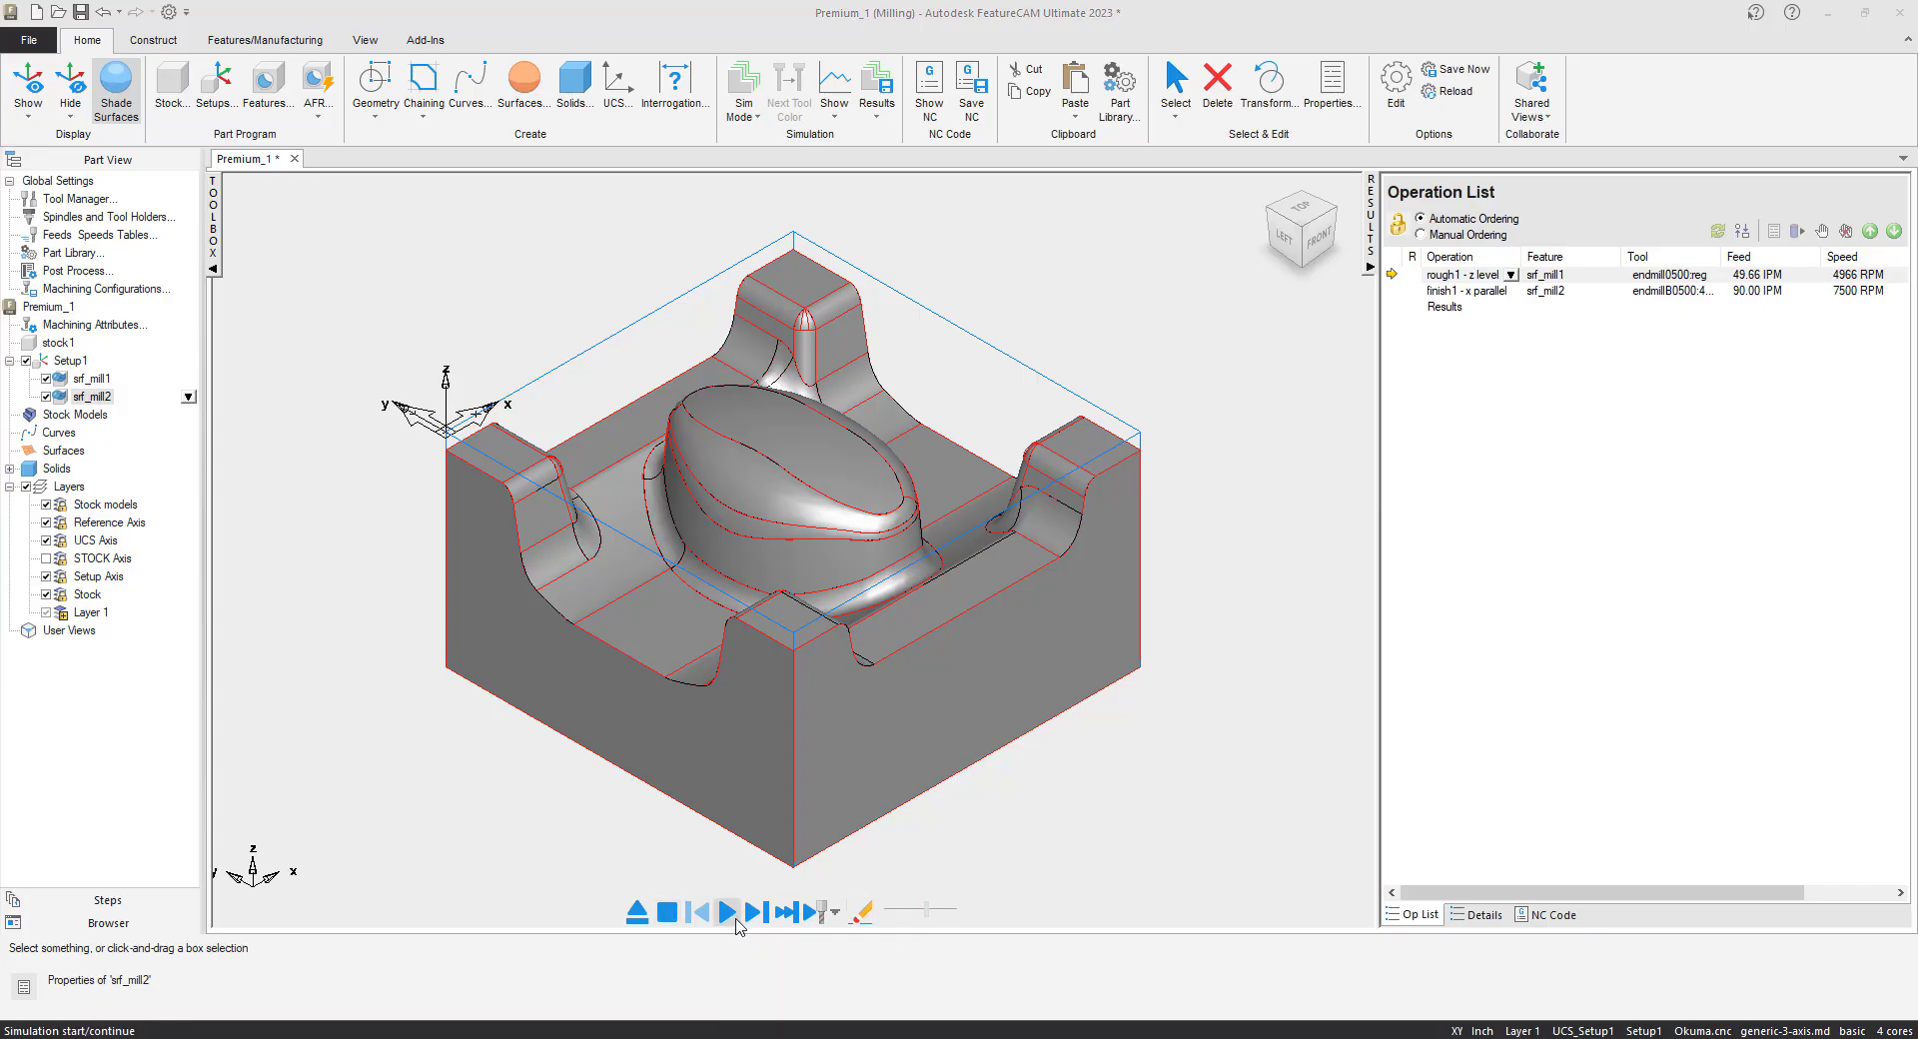
{"action": "left_click", "coordinate": [728, 912]}
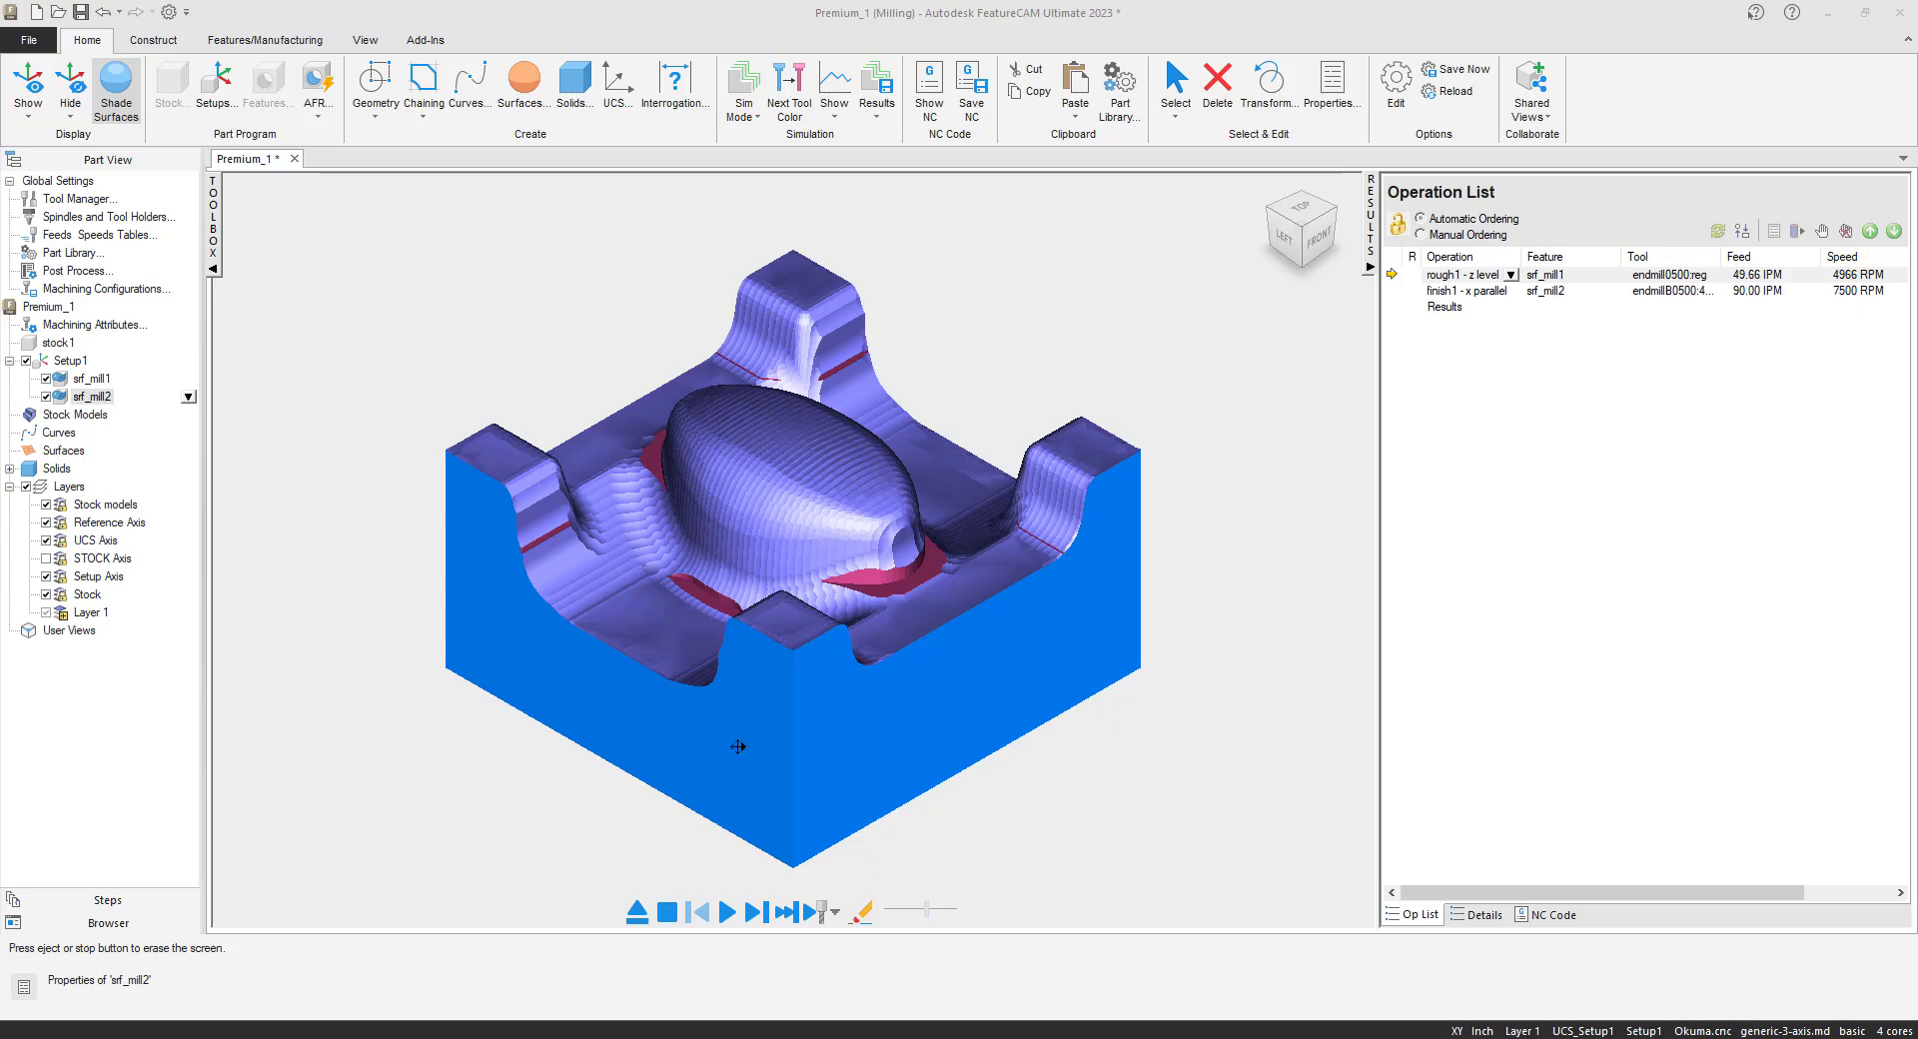
{"action": "left_click", "coordinate": [637, 912]}
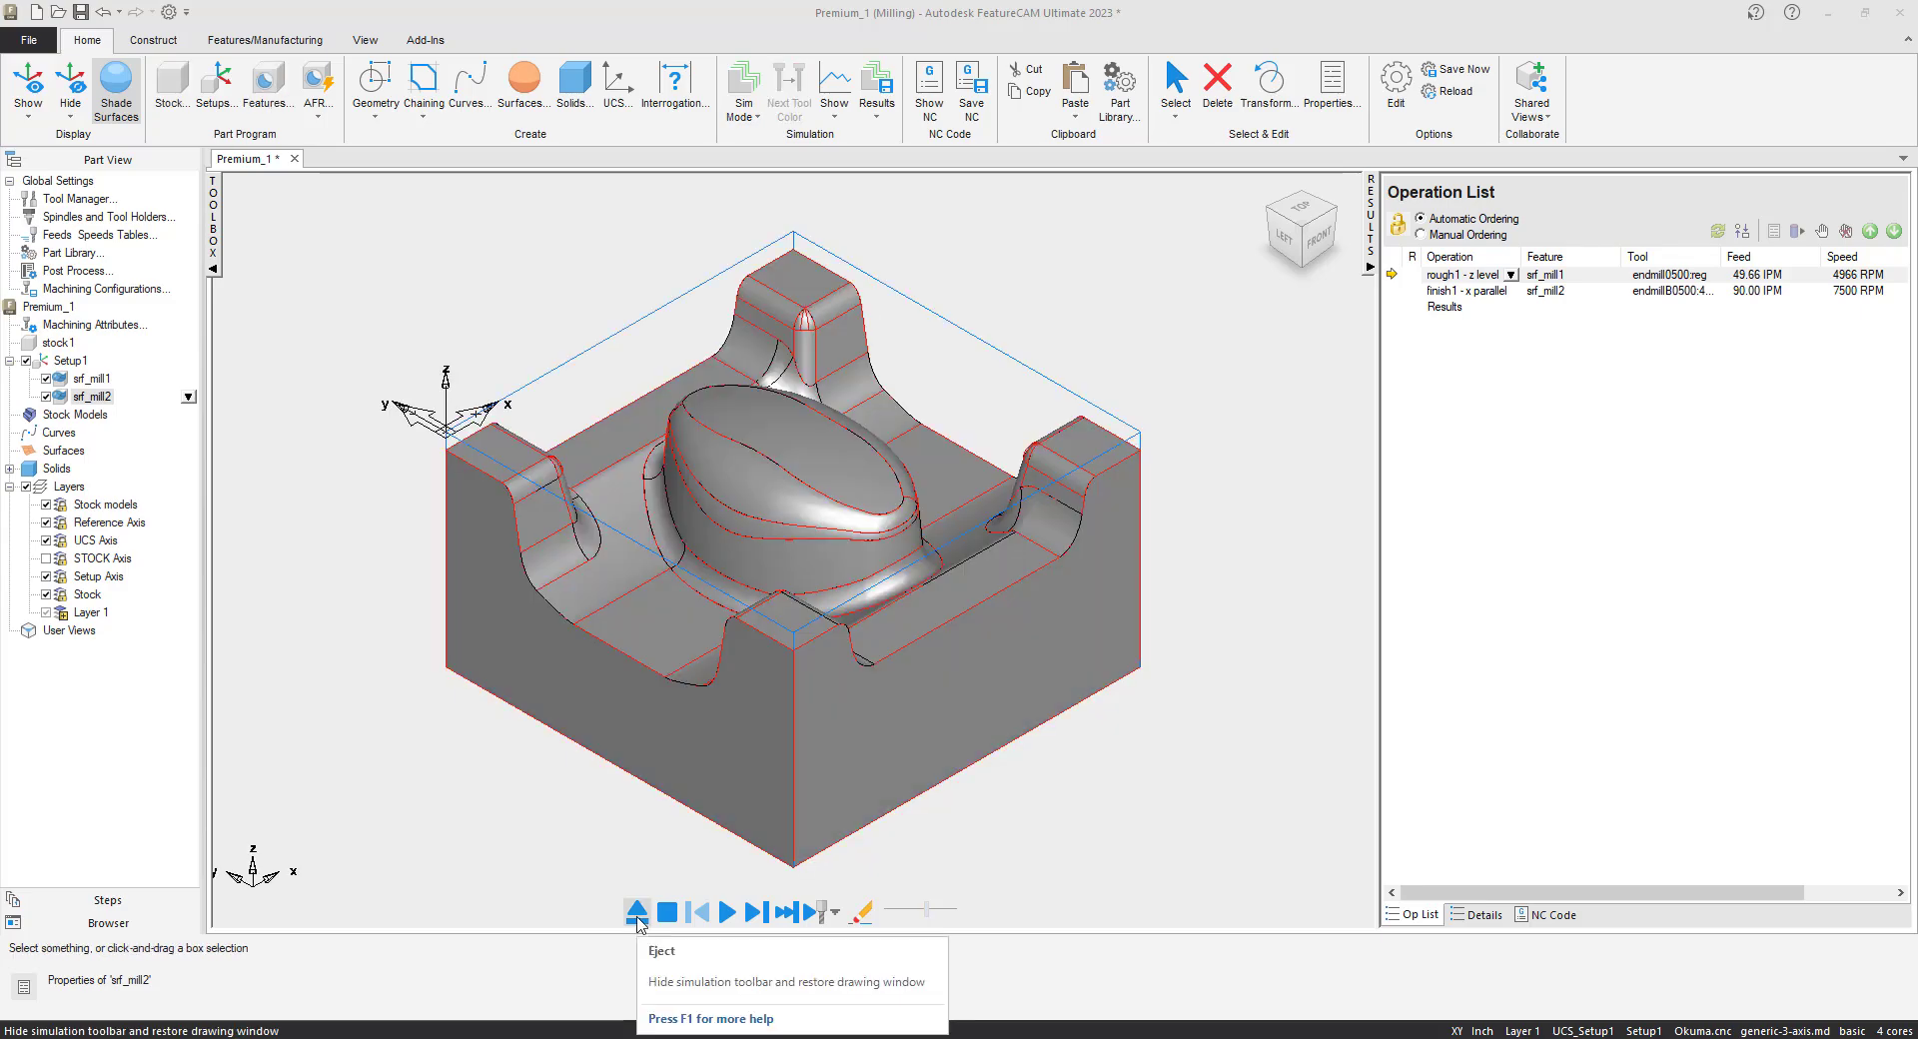
- Create a new tool named ".250 Ball nose endmill" for srf_mill2's finish1 operation, based on the 0.5 in. ball end mill
{"action": "right_click", "coordinate": [91, 399]}
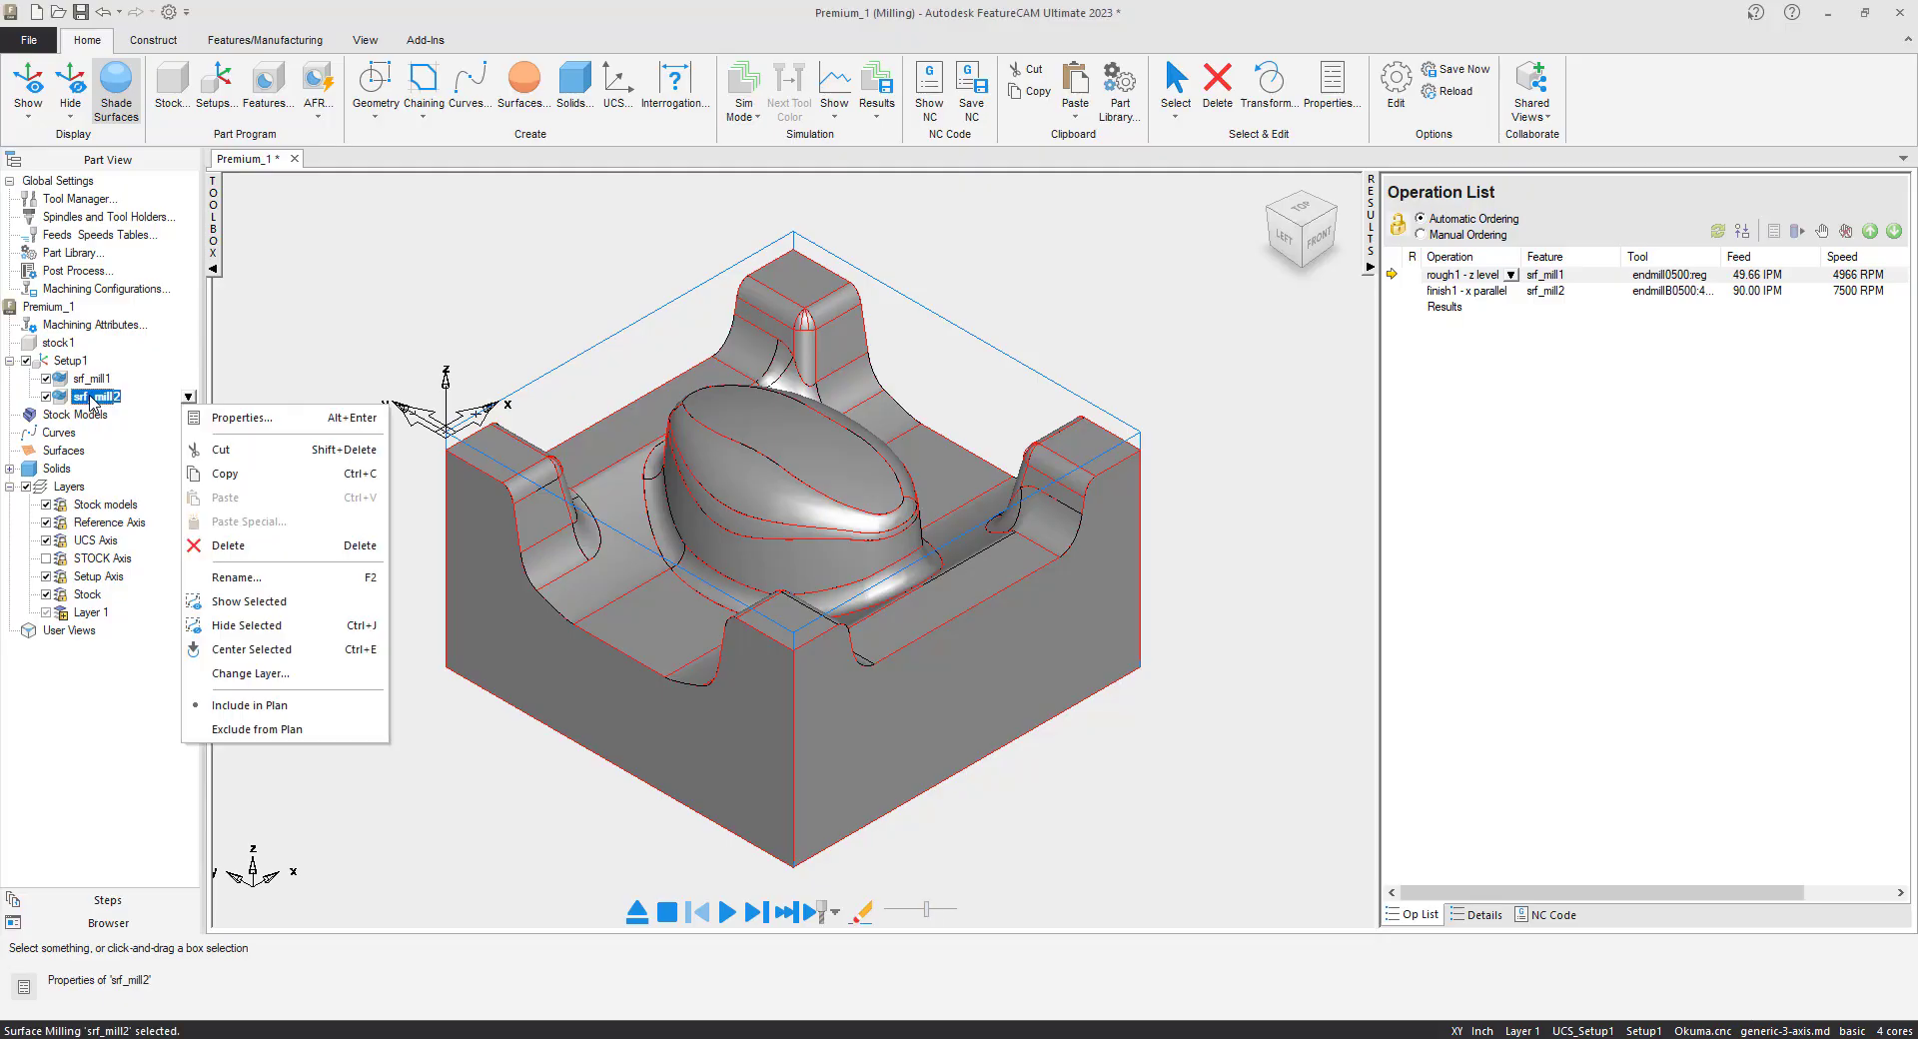
{"action": "left_click", "coordinate": [246, 420]}
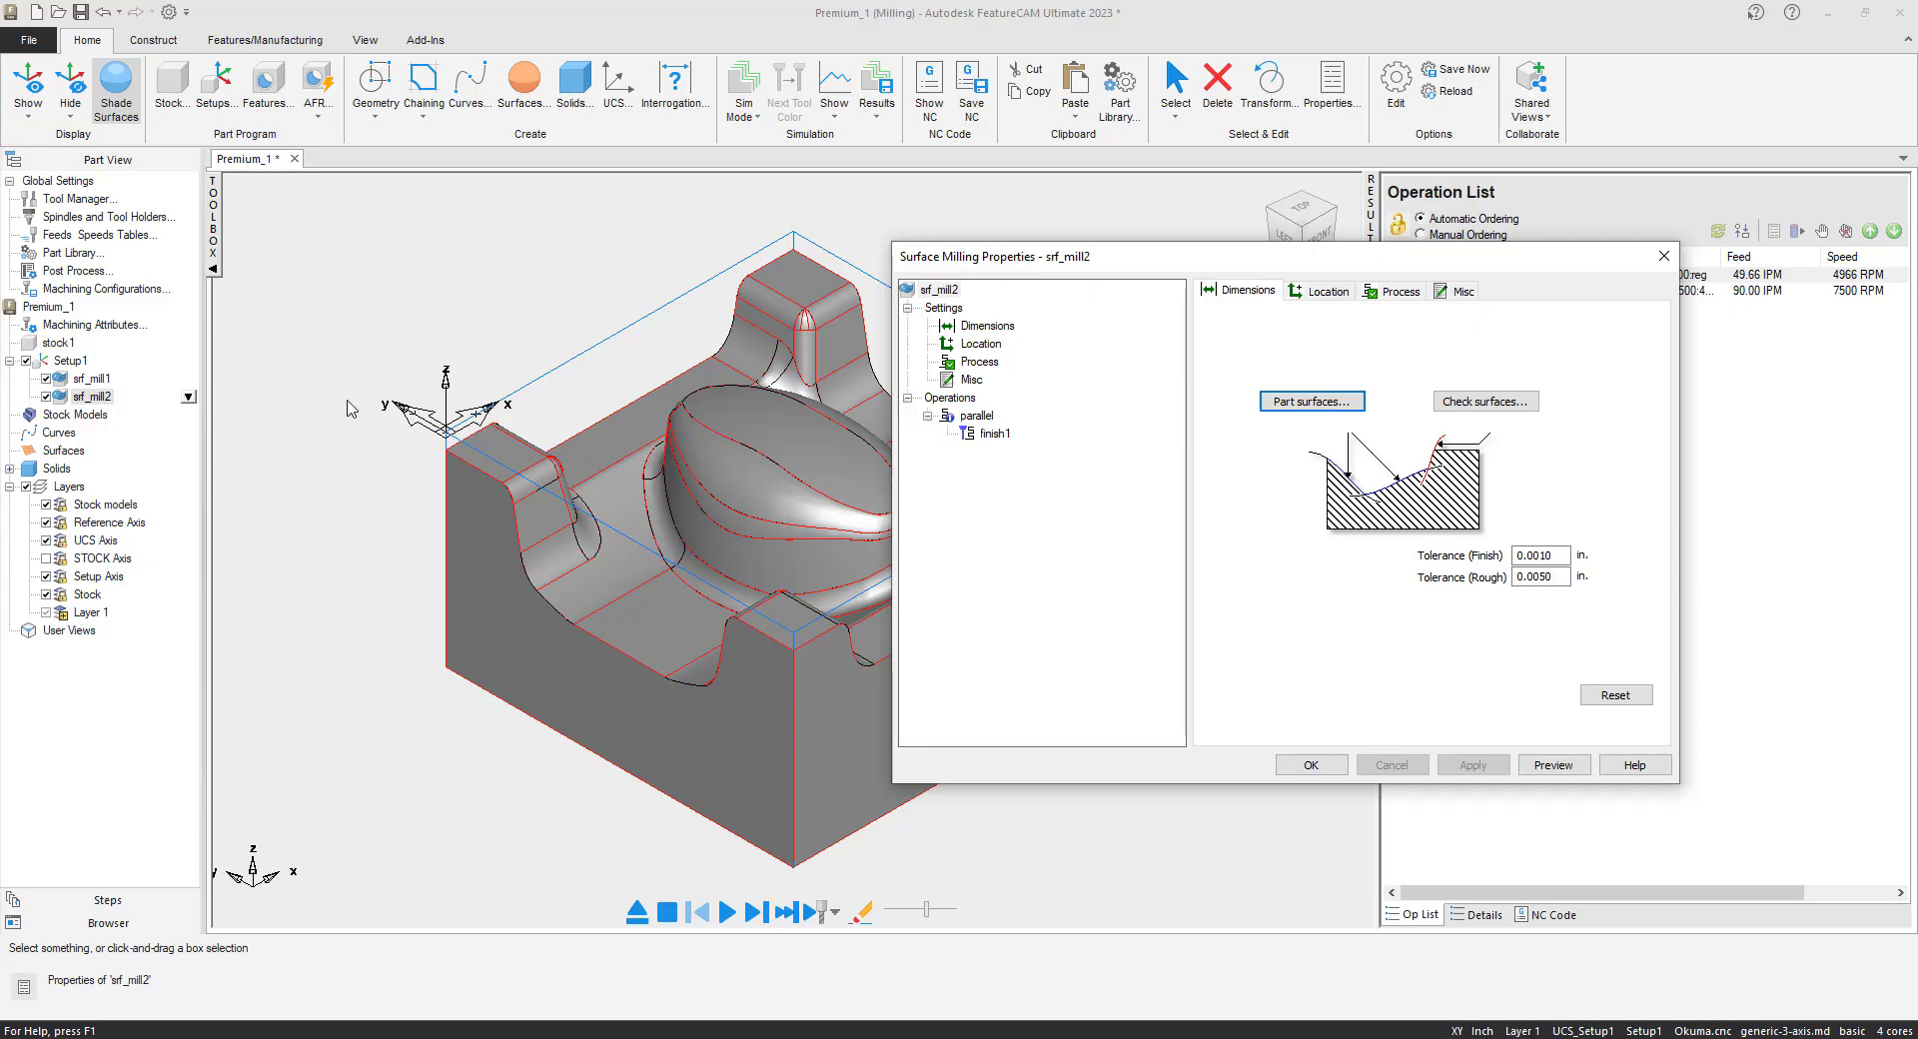
{"action": "left_click", "coordinate": [995, 433]}
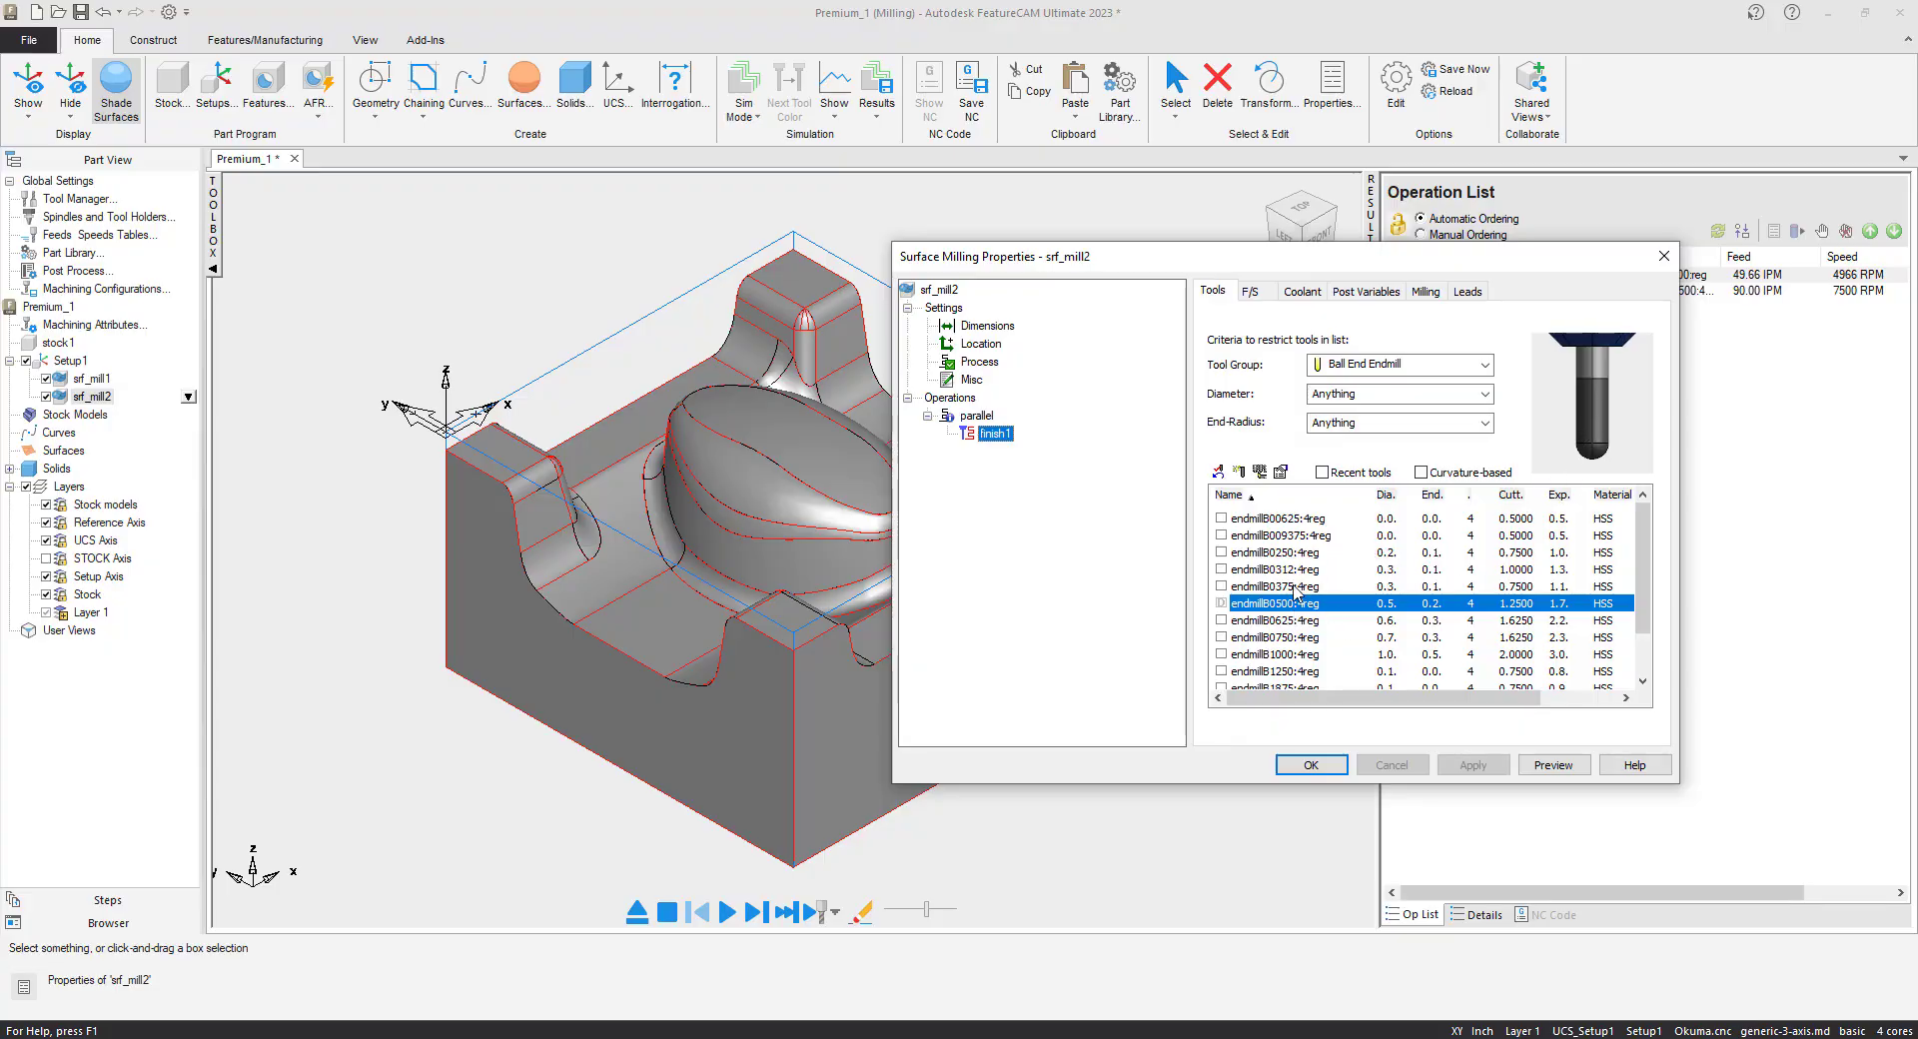
{"action": "left_click", "coordinate": [1240, 472]}
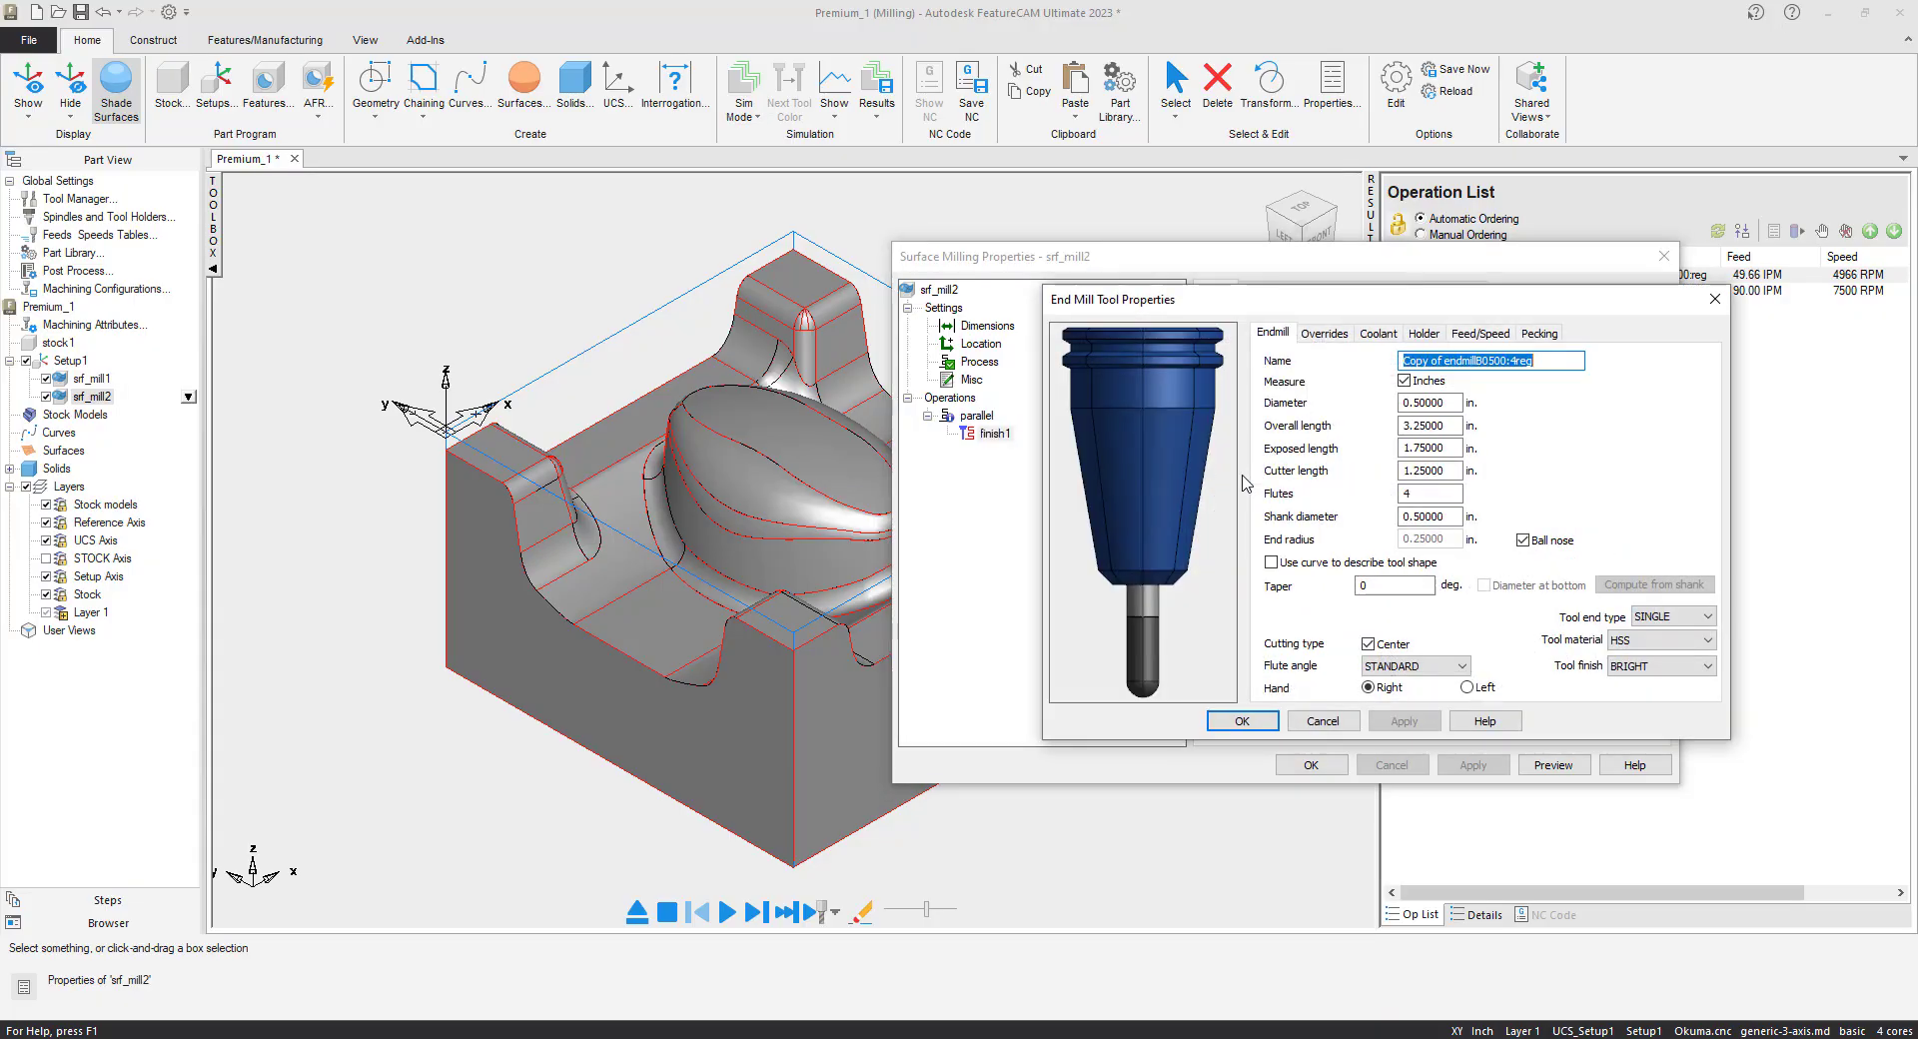
{"action": "type", "text": ".250"}
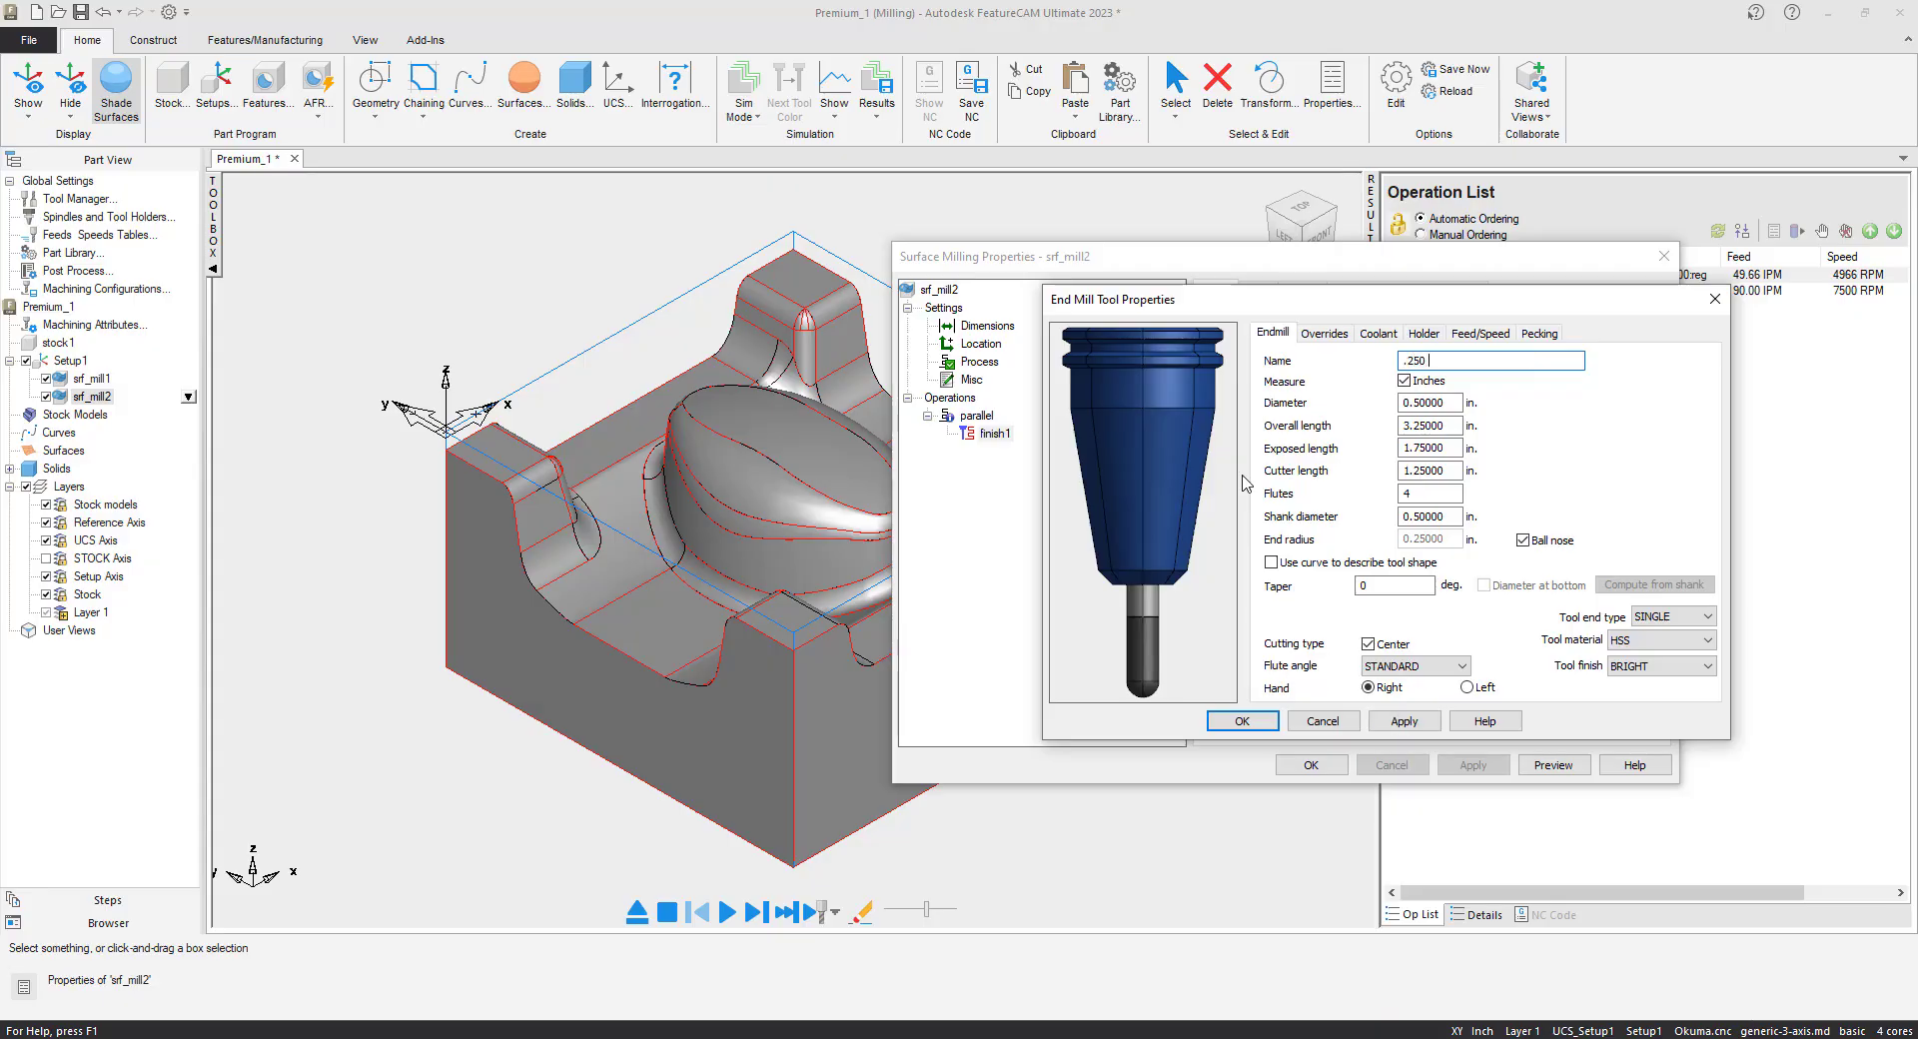
{"action": "type", "text": " Ball nose endmill"}
- Set the new tool's diameter to 0.25, overall length 3.0, exposed length 2.0, cutter length 1.750 and shank diameter .250 in., and apply
{"action": "left_click_drag", "start_coordinate": [1450, 402], "coordinate": [1397, 404]}
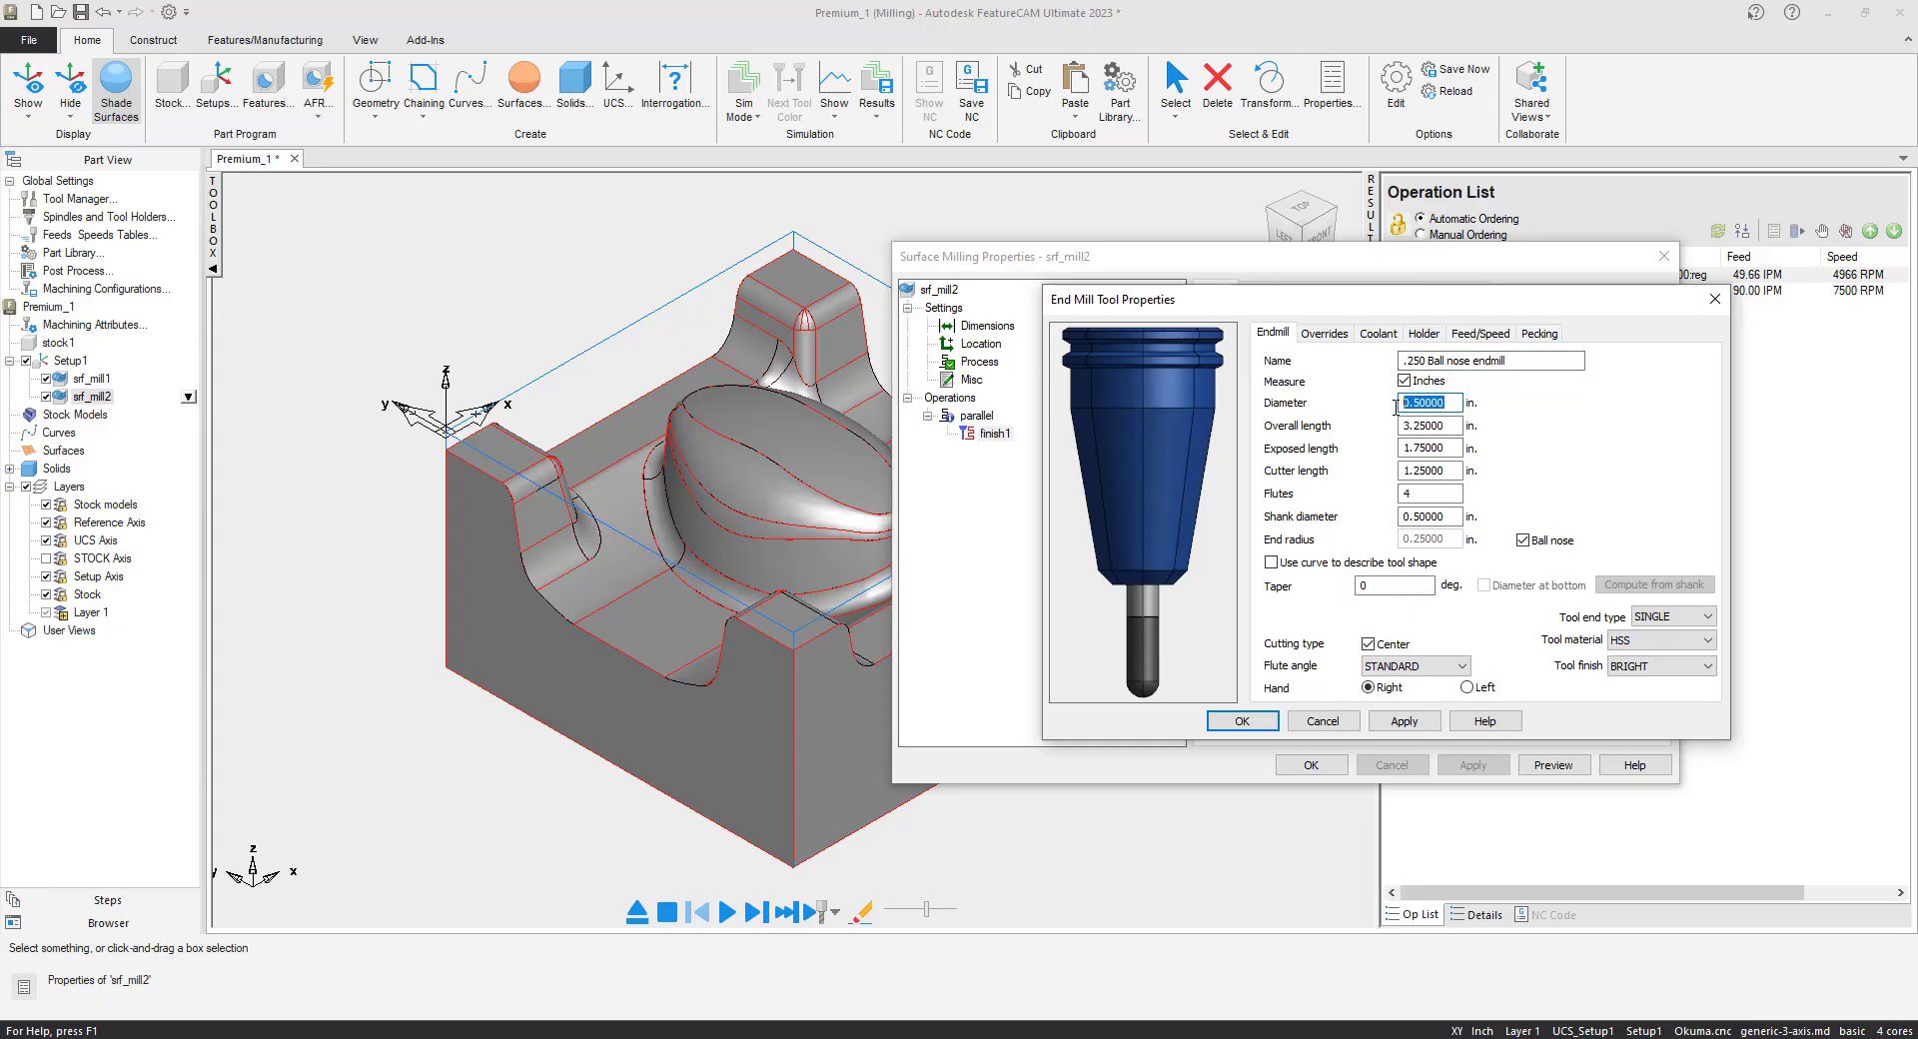
{"action": "type", "text": ".25"}
{"action": "key", "text": "Tab"}
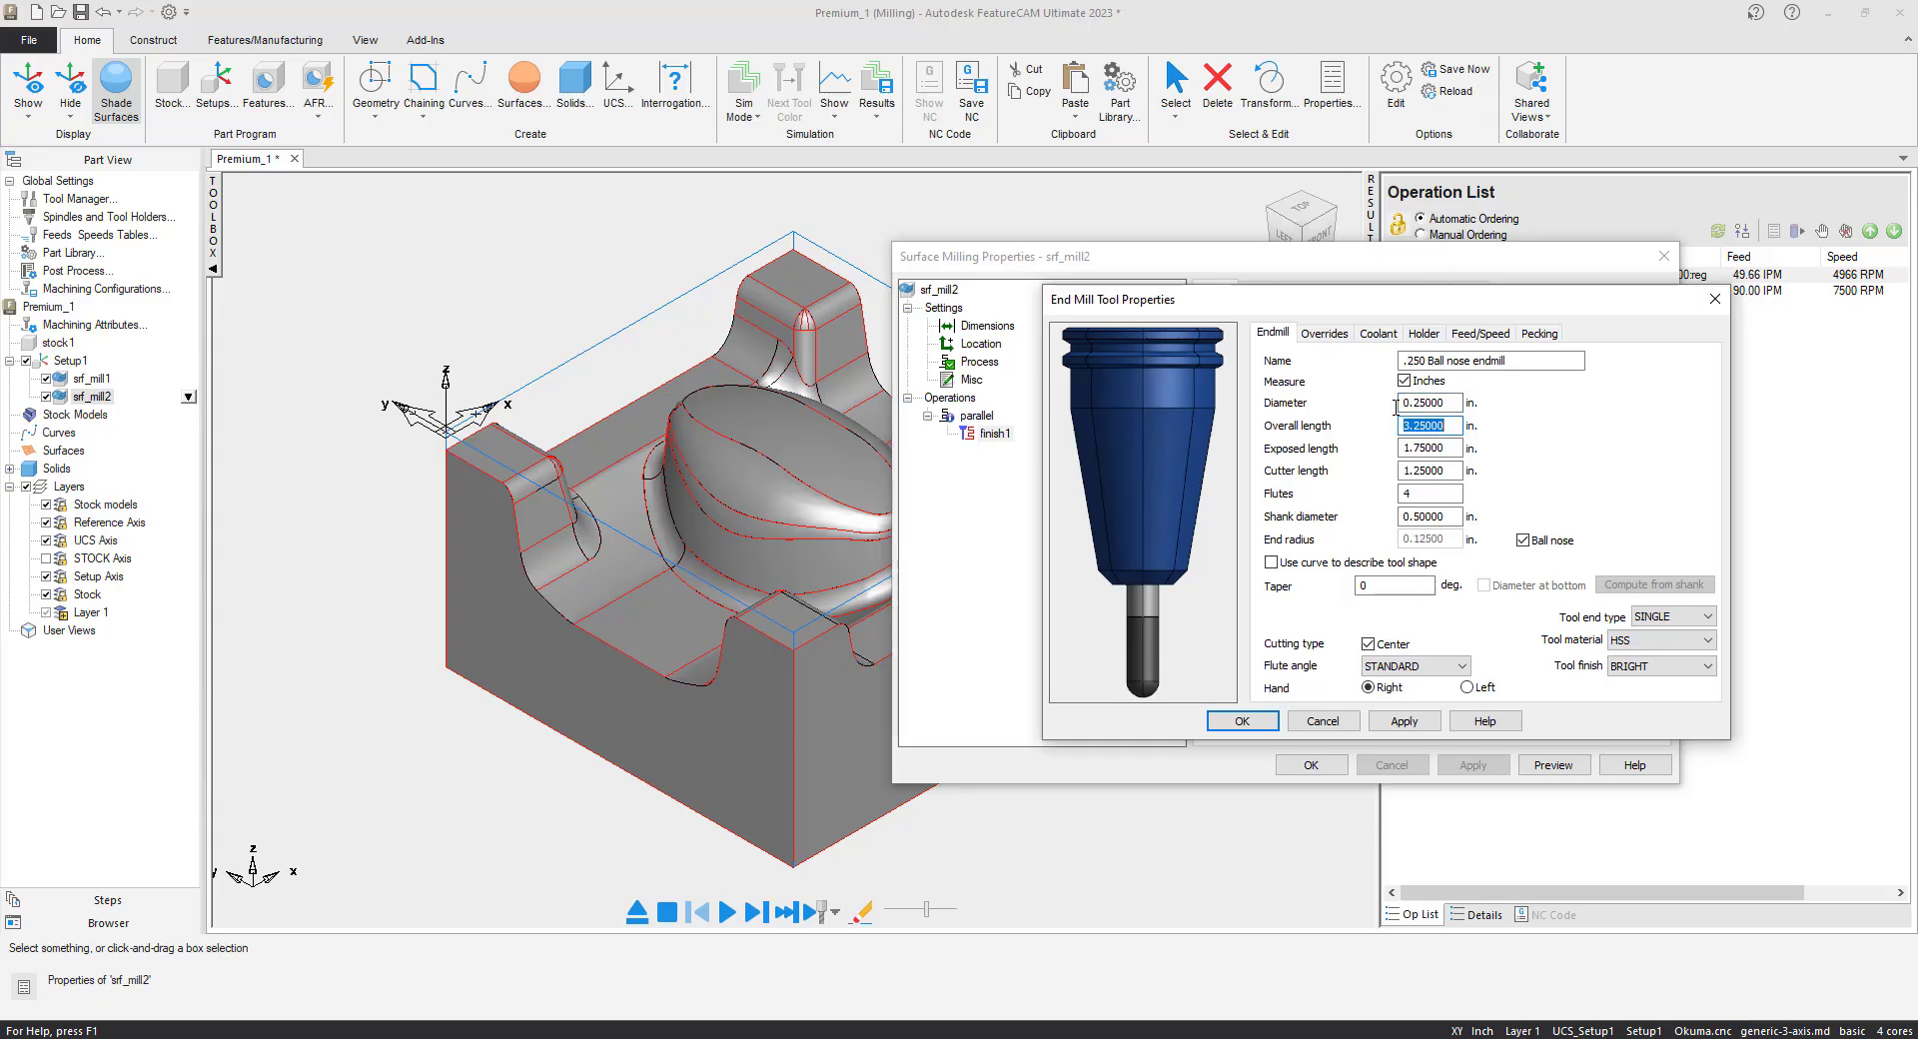
{"action": "type", "text": "3.0"}
{"action": "key", "text": "Tab"}
{"action": "type", "text": "2.0"}
{"action": "key", "text": "Tab"}
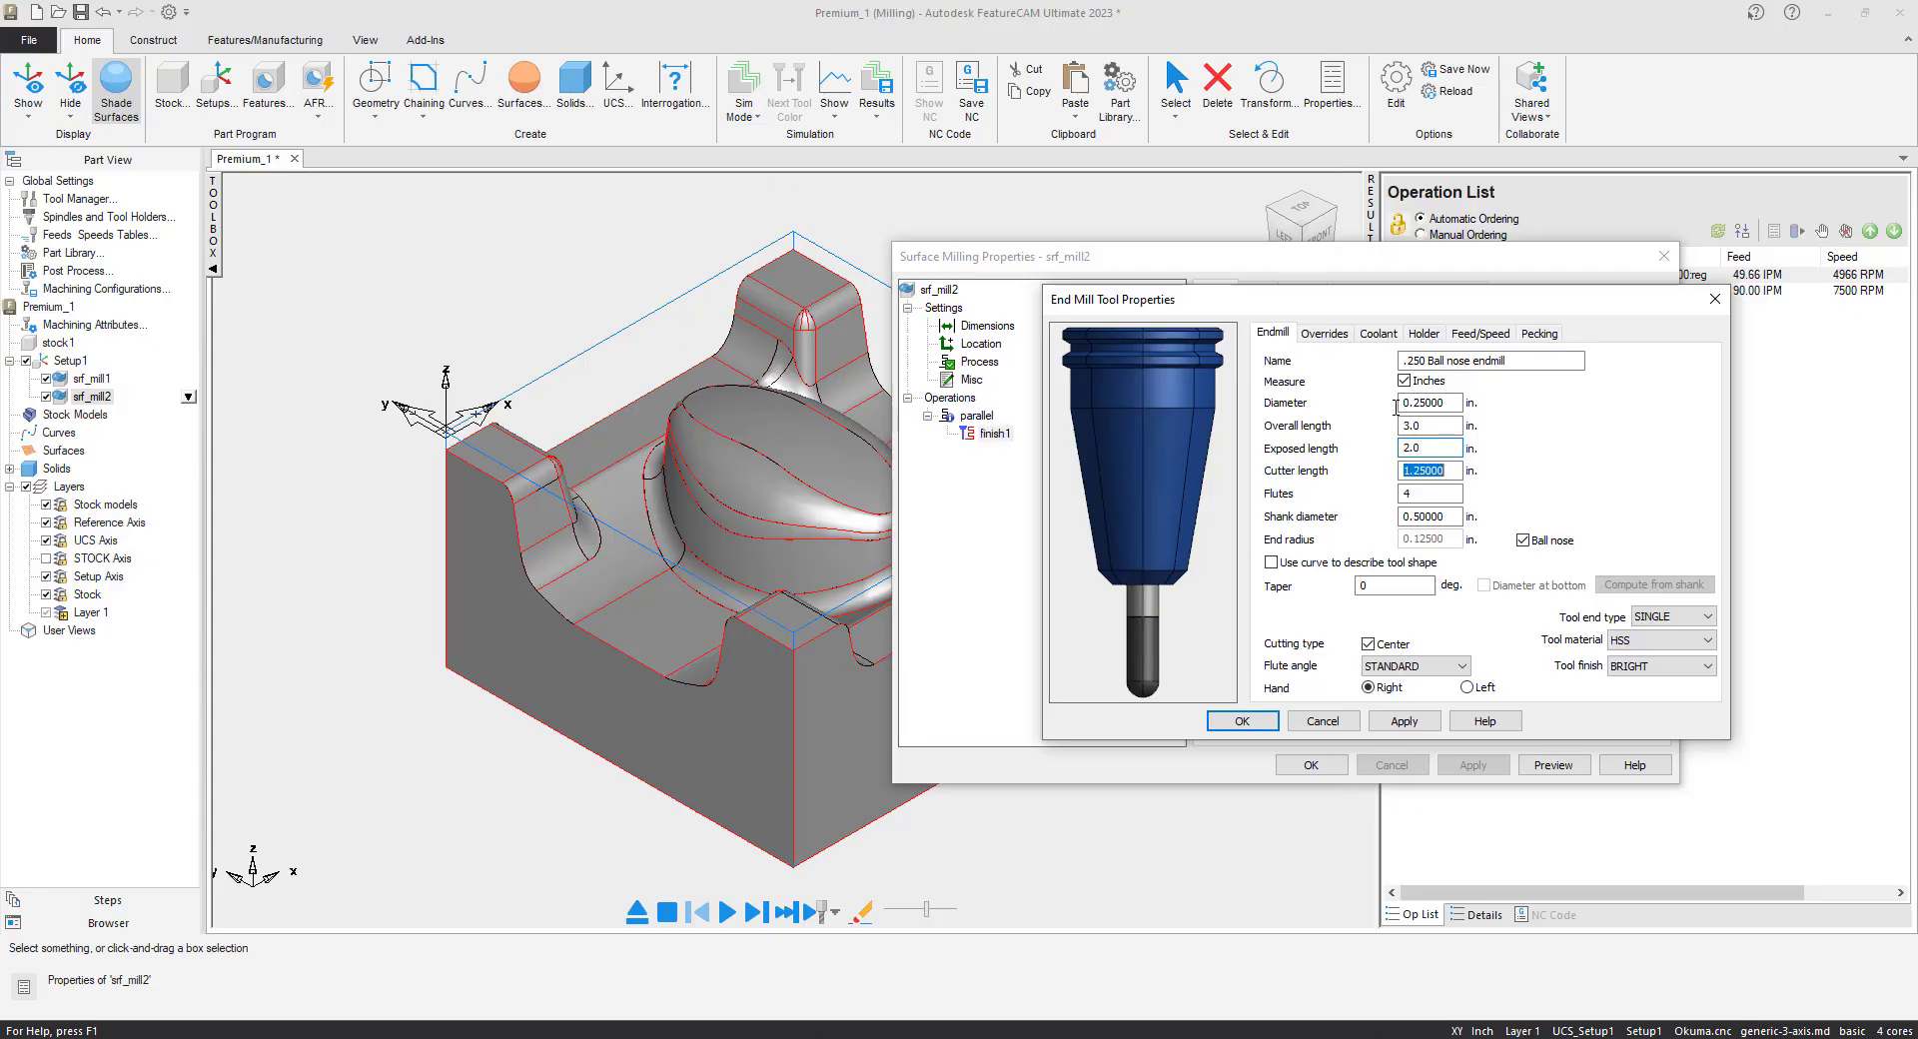
{"action": "type", "text": "1."}
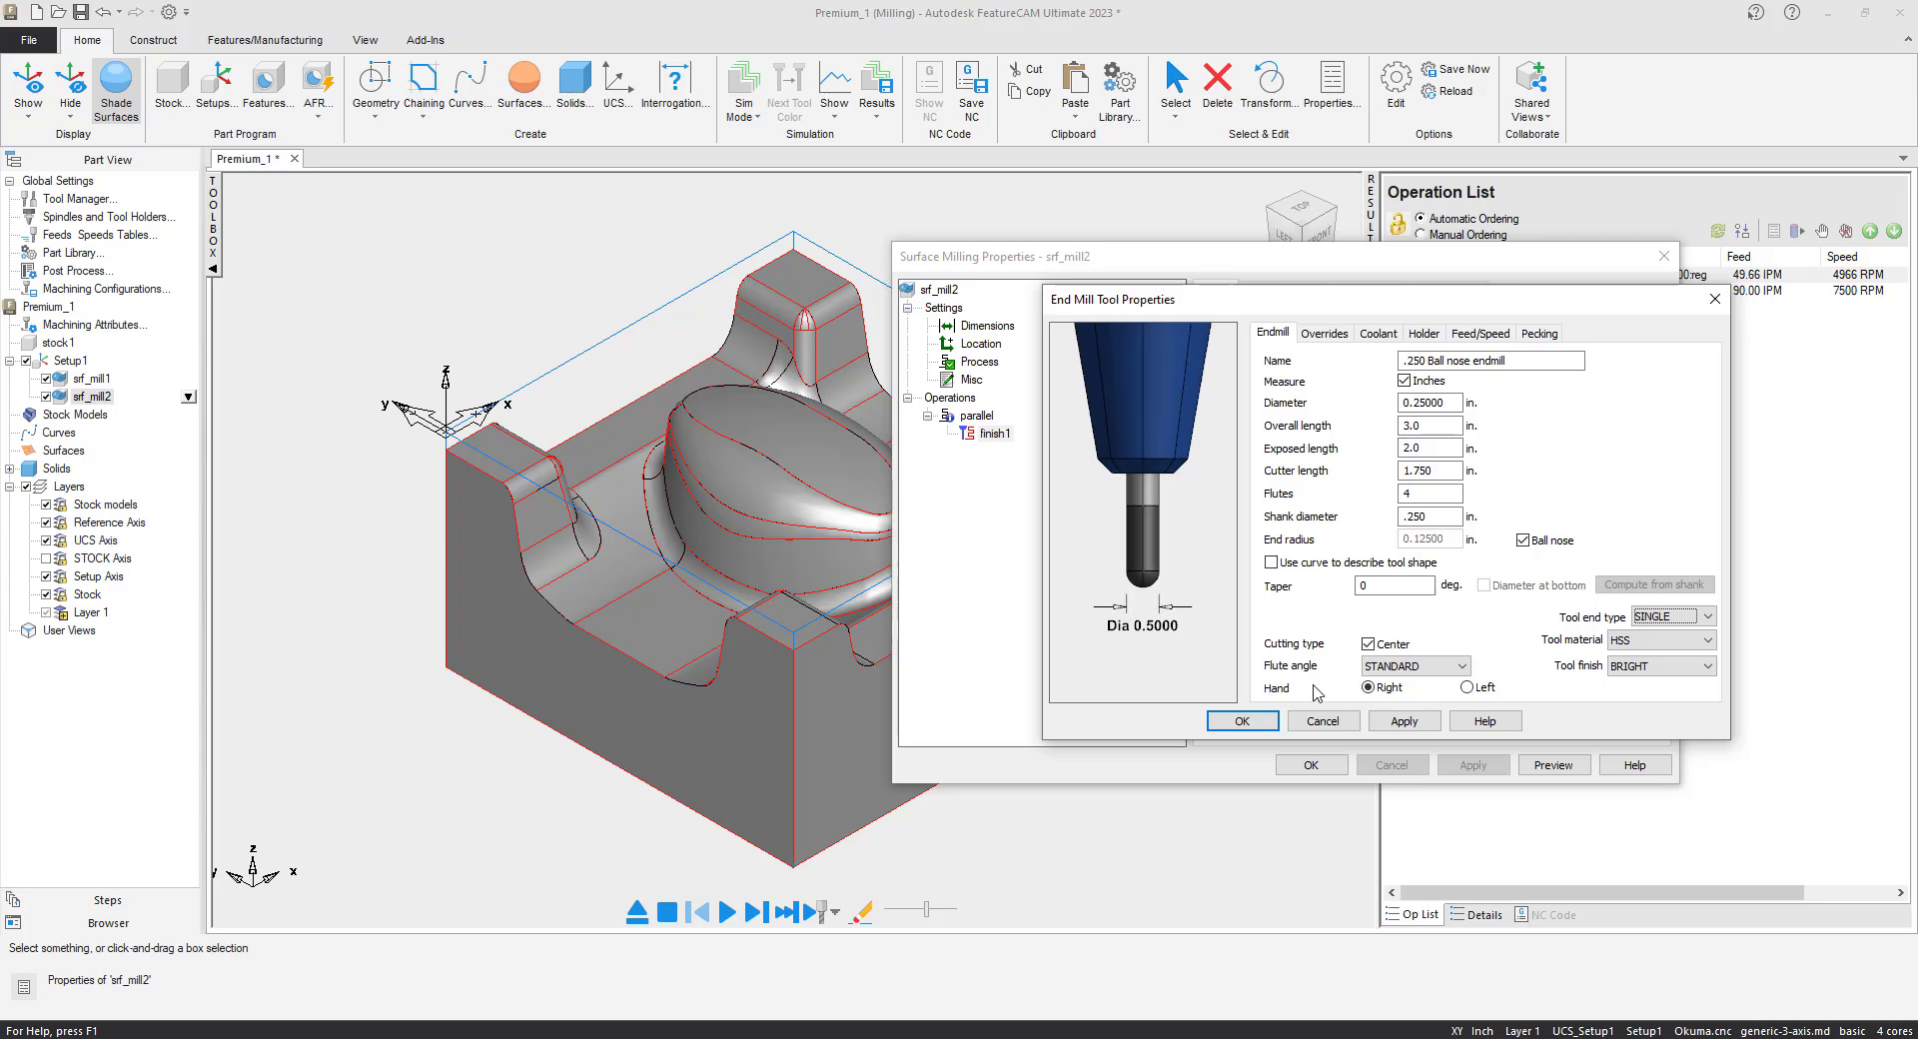
{"action": "left_click", "coordinate": [1404, 722]}
{"action": "scroll", "coordinate": [1161, 631], "scroll_direction": "down", "scroll_amount": 2}
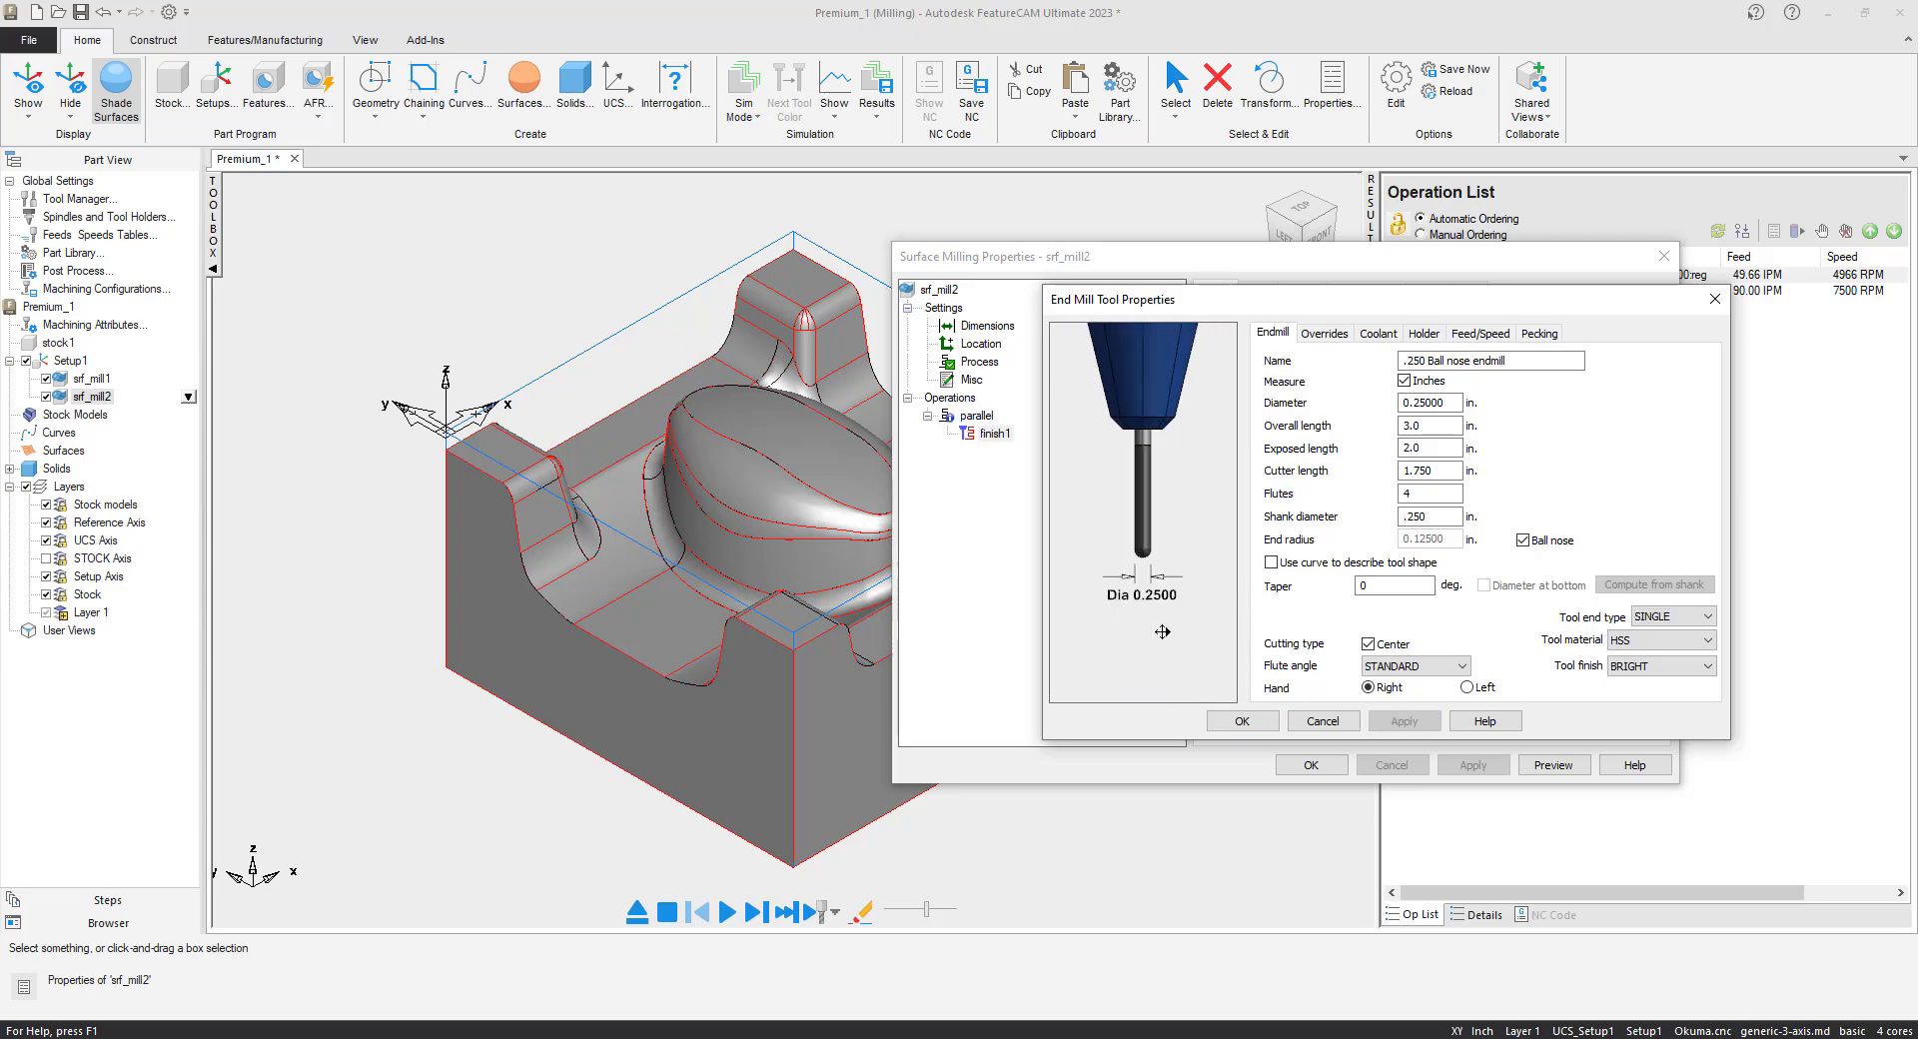
- Add the new ball nose endmill despite the duplicate parameters and apply it as the tool override for the finish1 operation
{"action": "left_click", "coordinate": [1238, 721]}
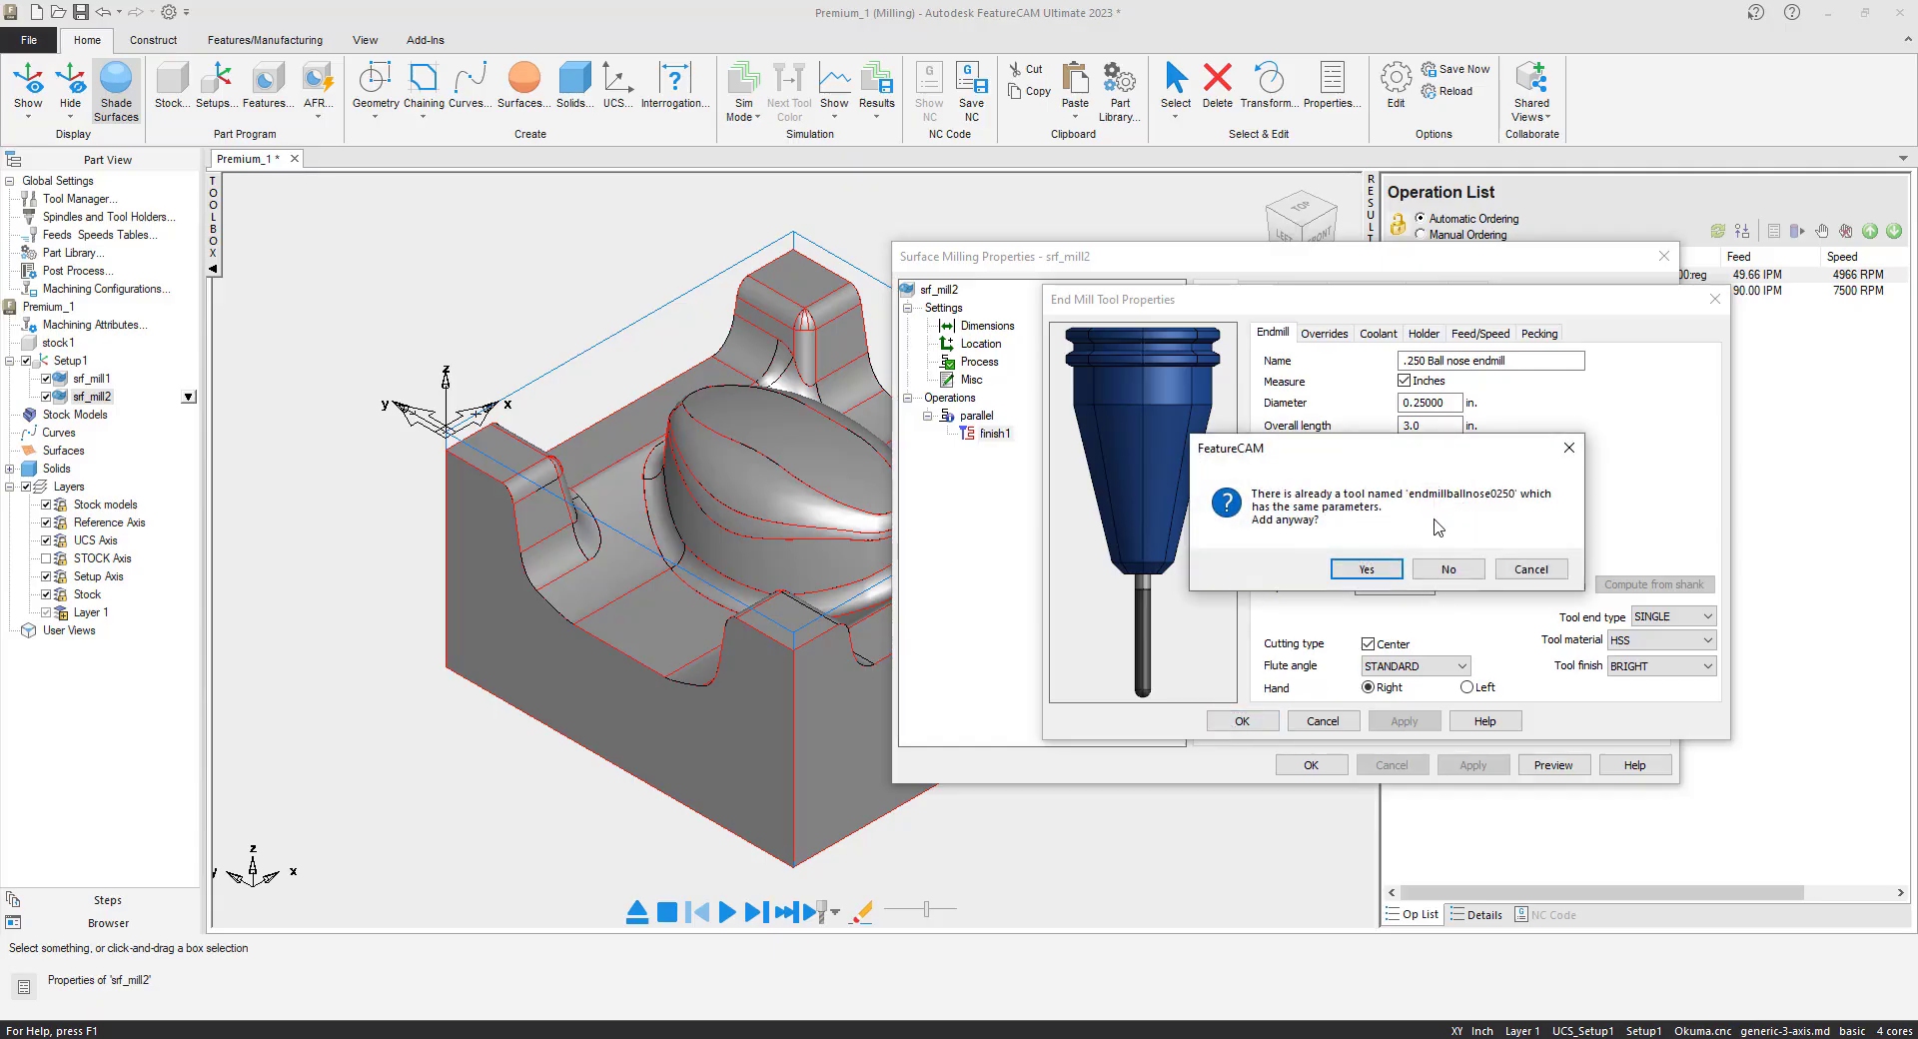
{"action": "left_click", "coordinate": [1365, 571]}
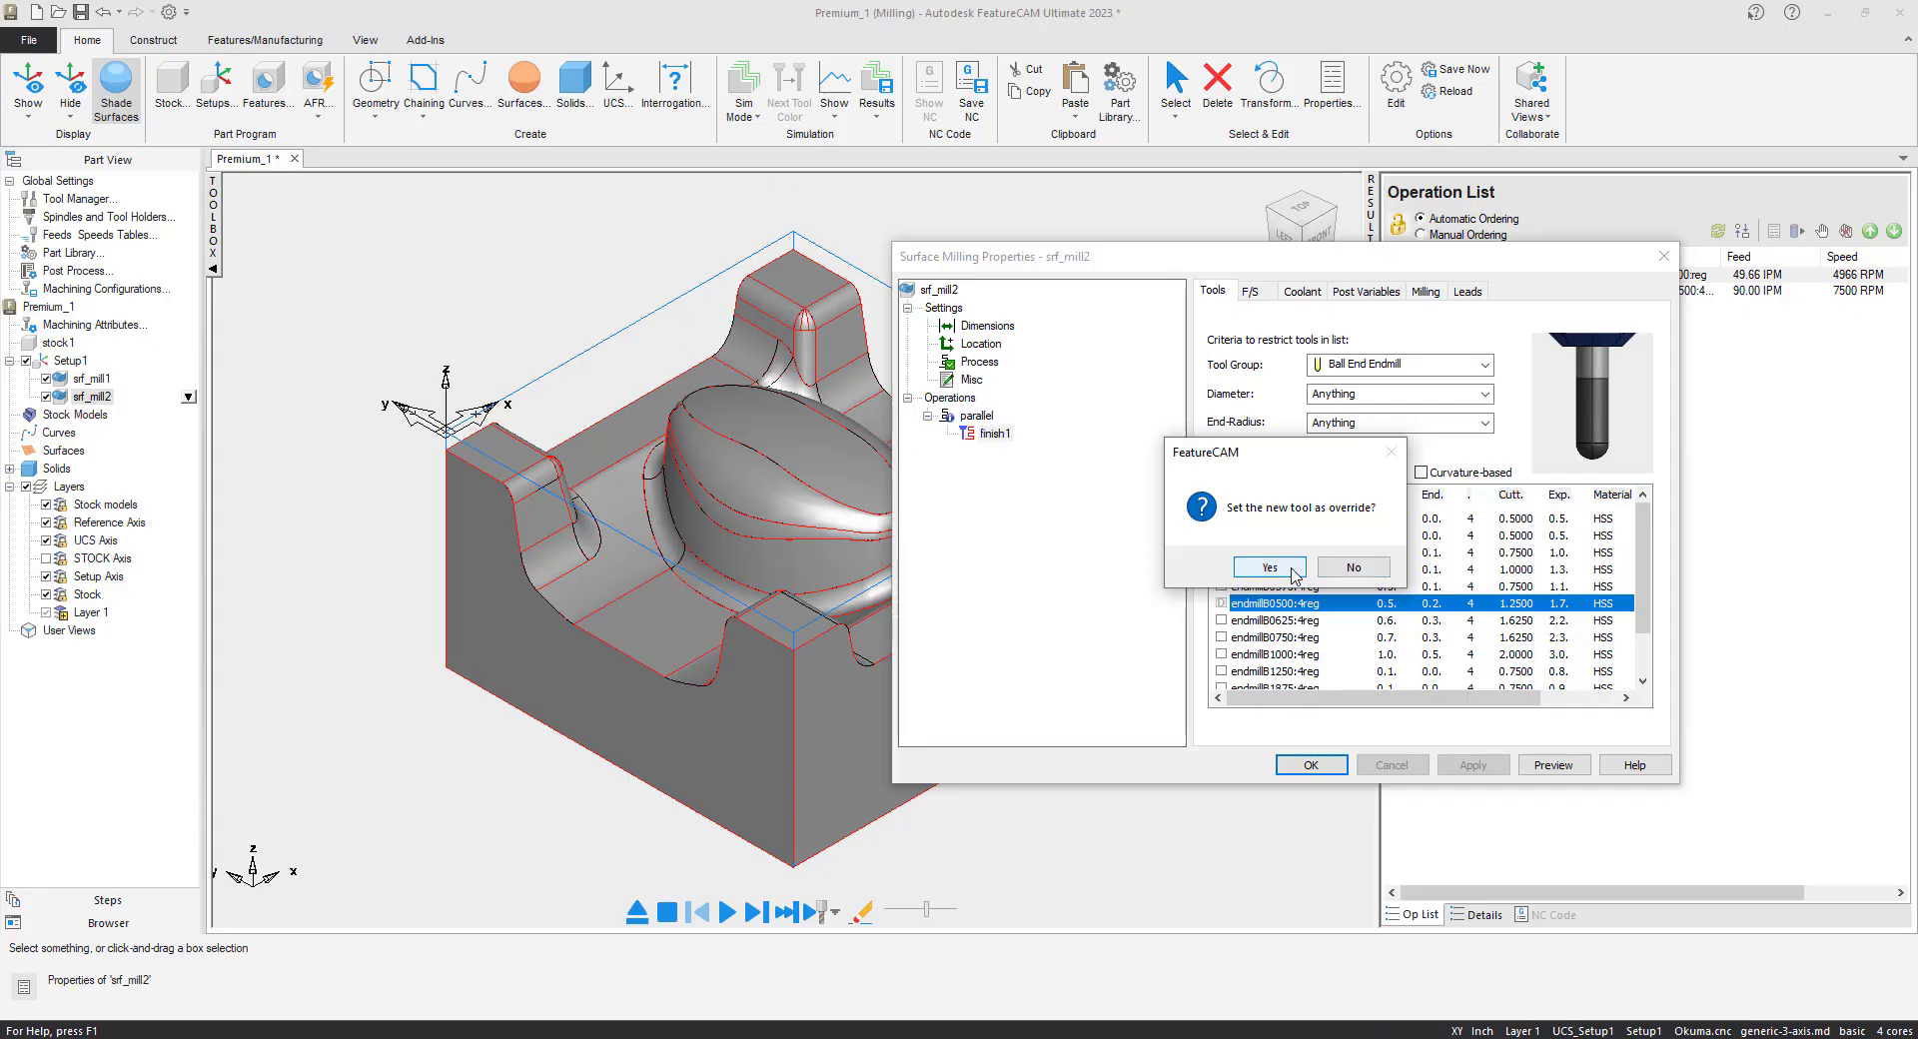
{"action": "left_click", "coordinate": [1269, 567]}
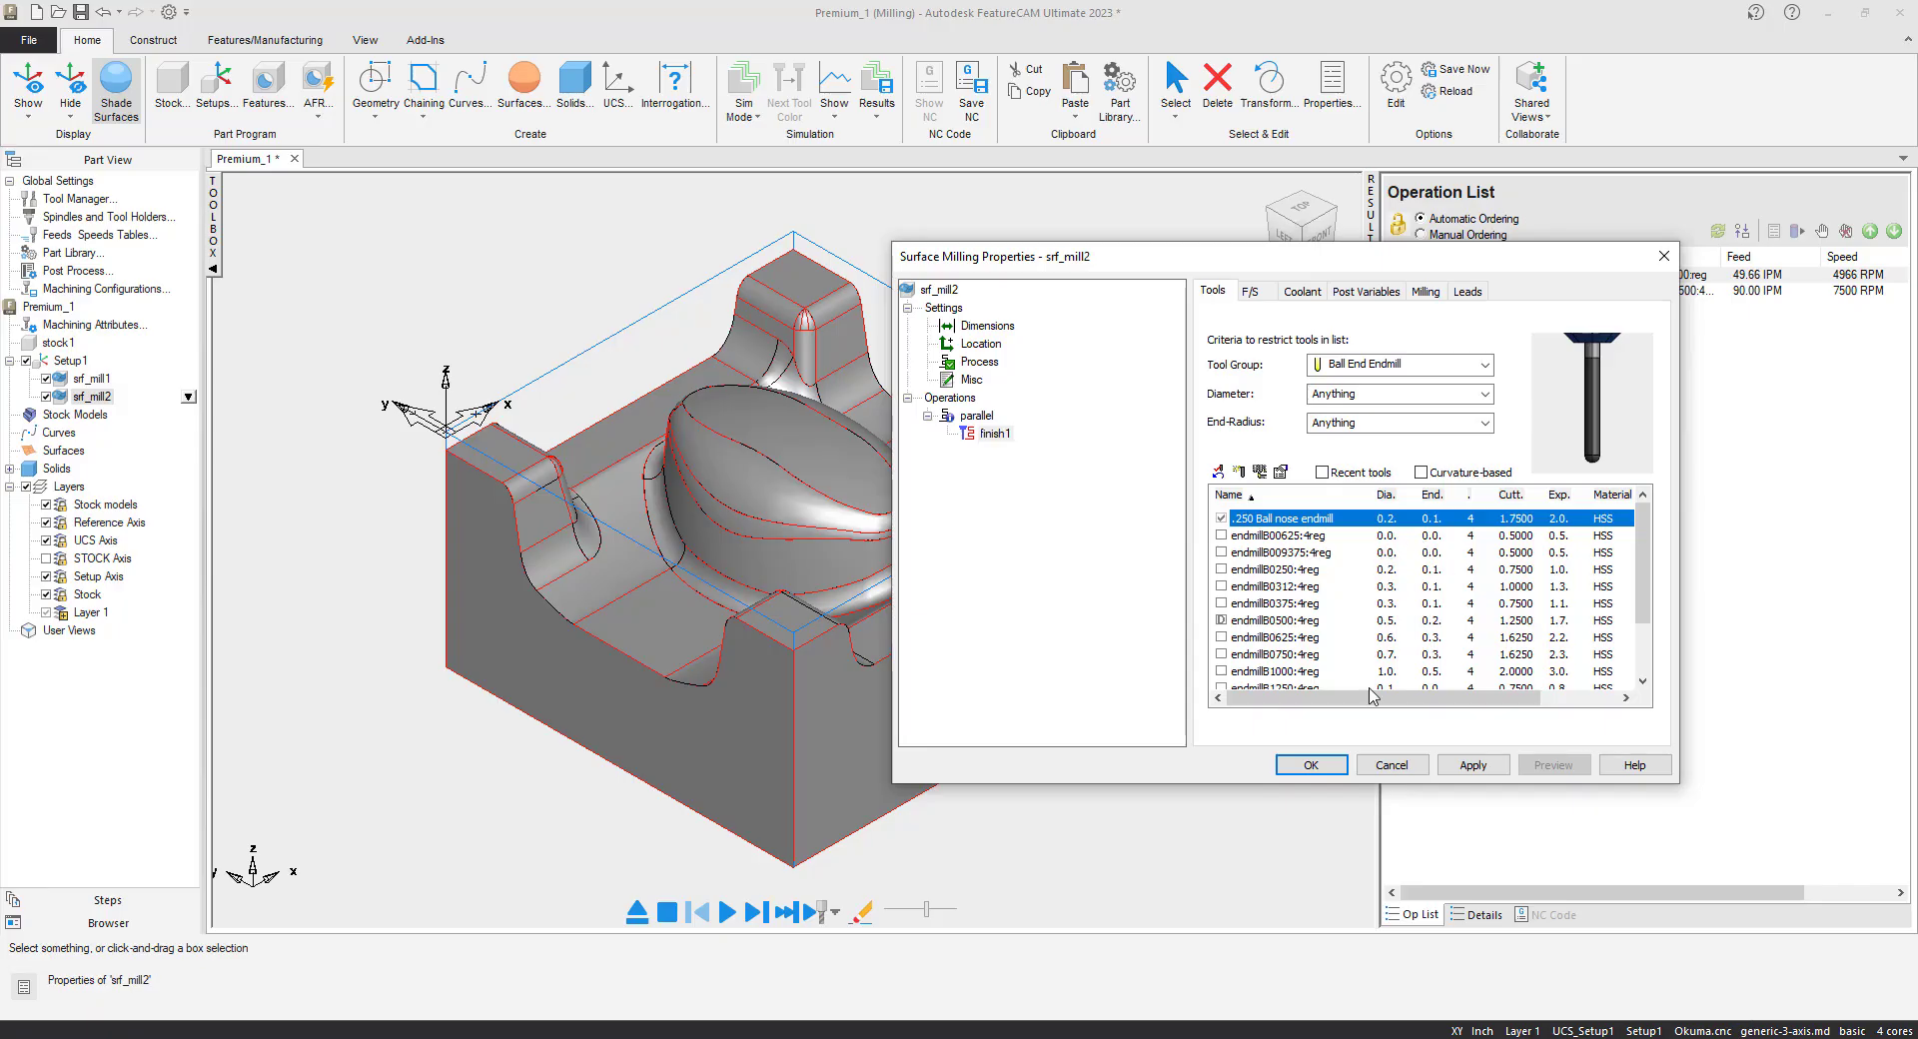
{"action": "left_click", "coordinate": [1473, 765]}
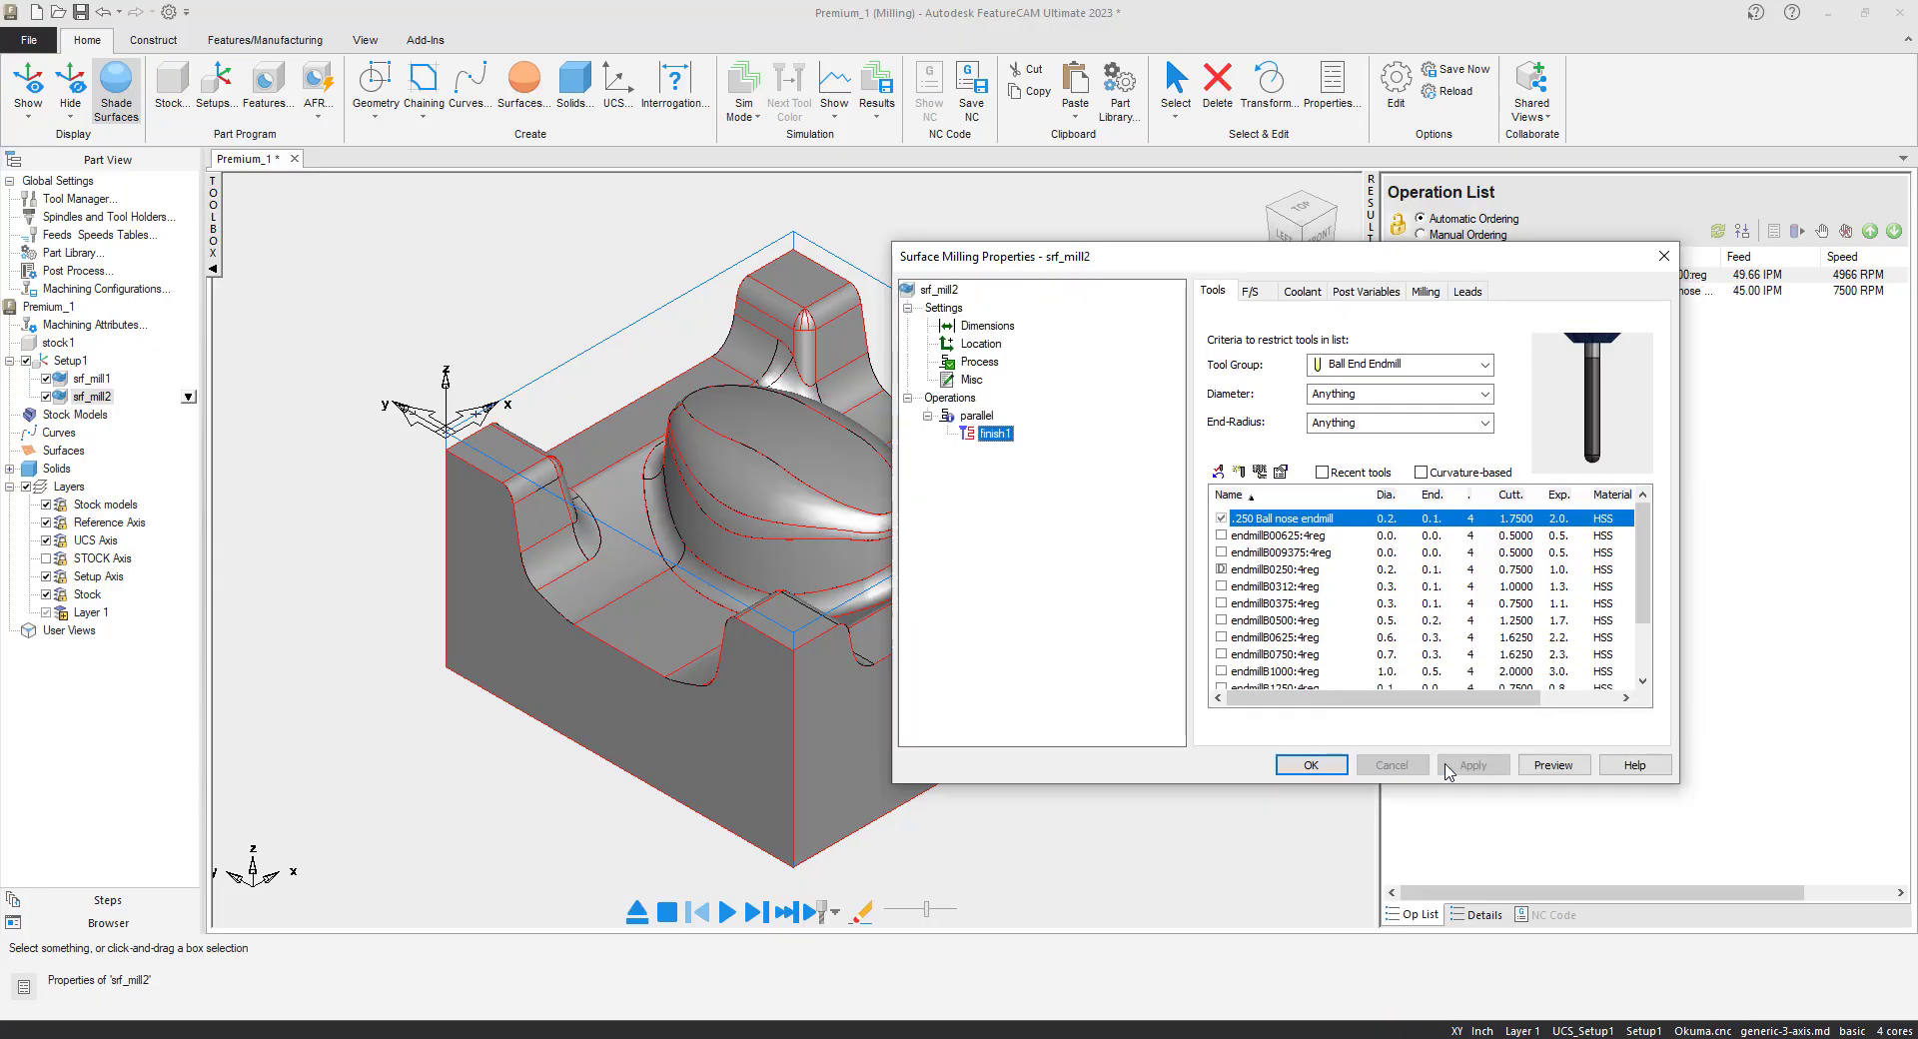
{"action": "left_click", "coordinate": [1325, 773]}
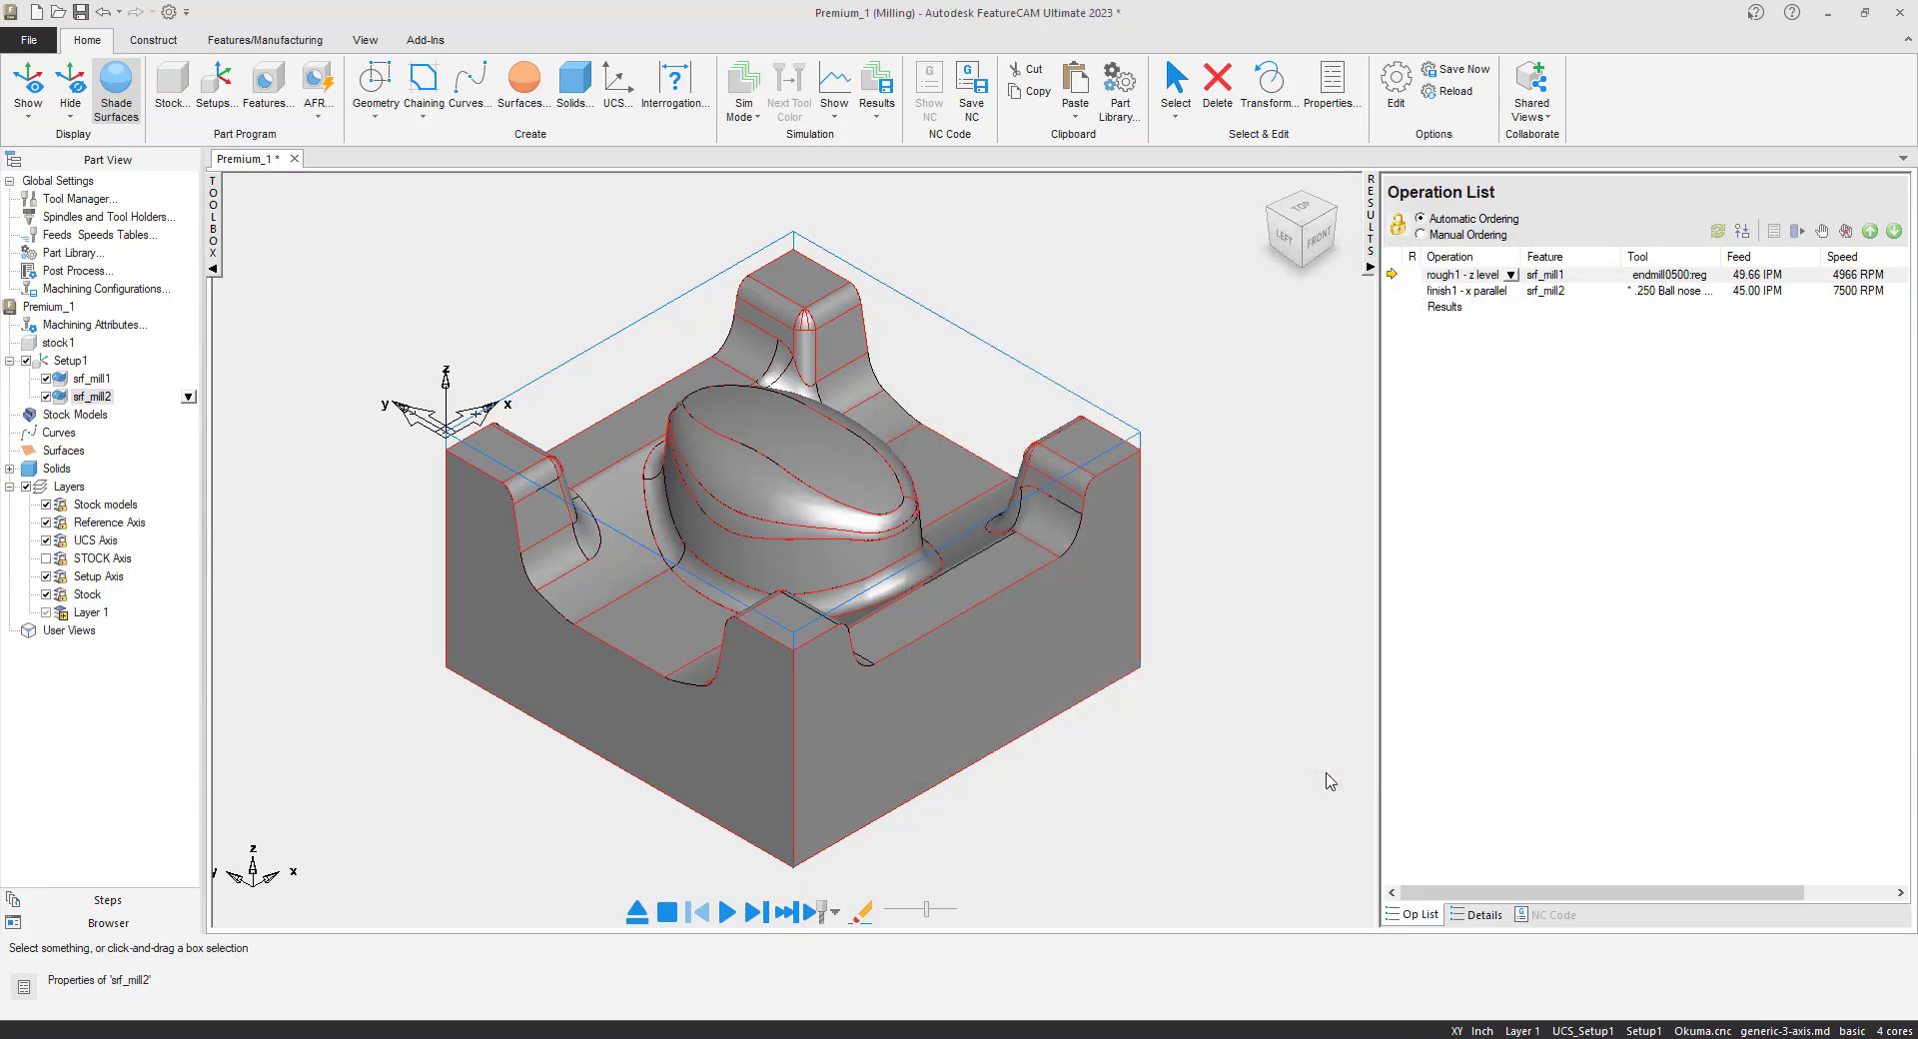
- Run a 3D simulation of both operations with the new ball nose endmill, and eject it when complete
{"action": "left_click", "coordinate": [728, 910]}
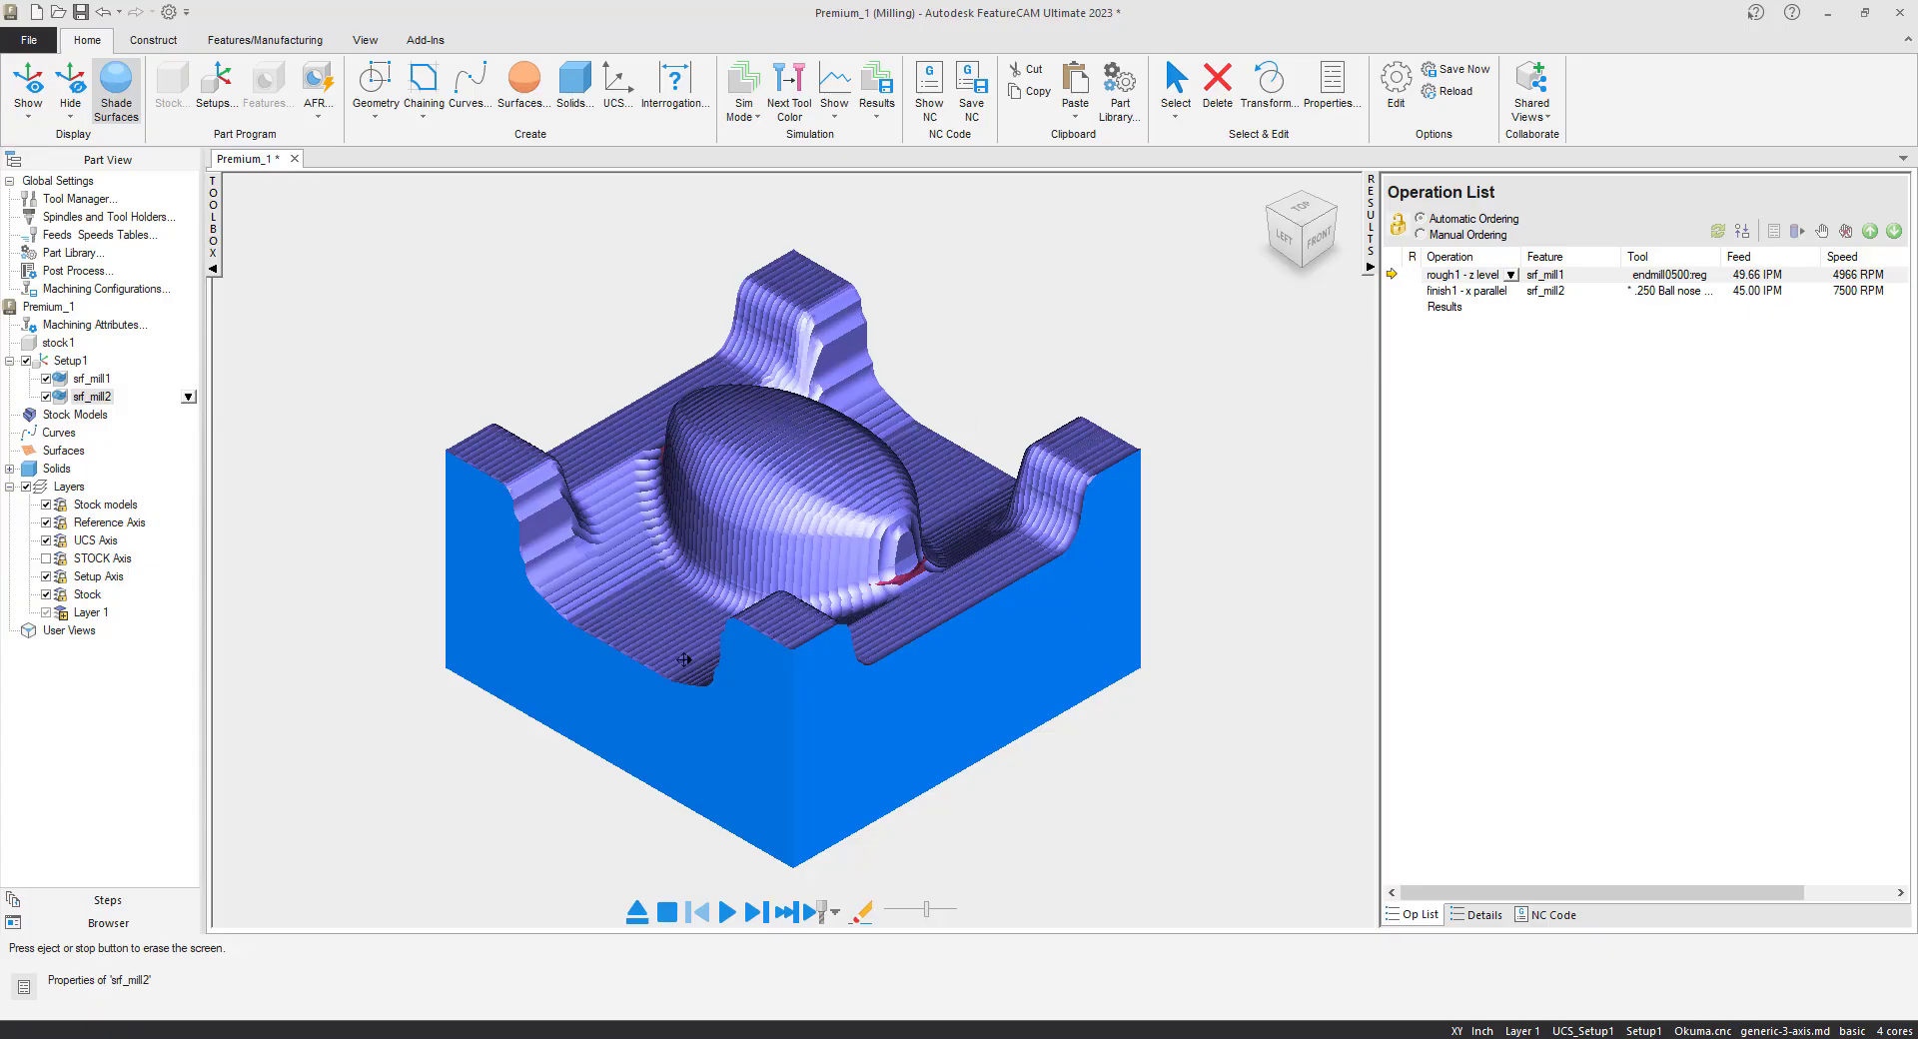
{"action": "left_click", "coordinate": [635, 913]}
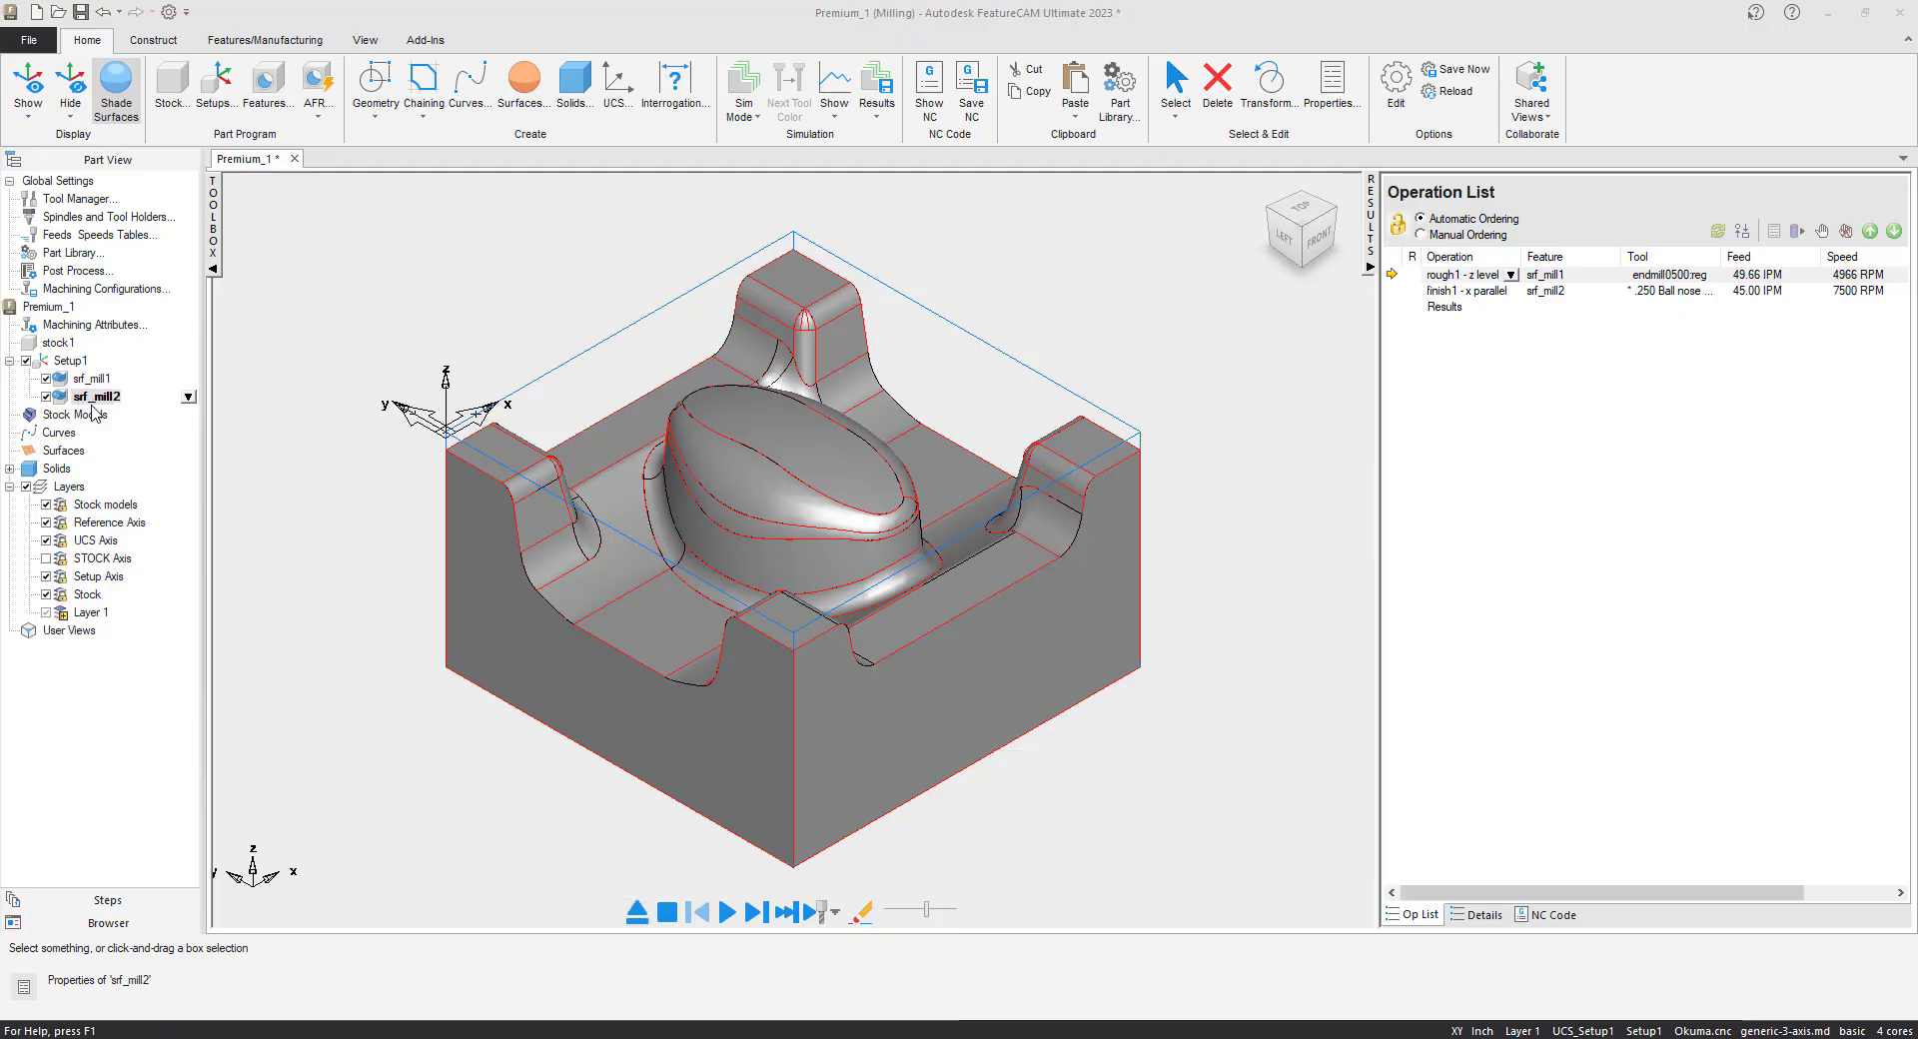
- Add a perpendicular remachining pass to srf_mill2's X parallel finishing strategy, and check it with a 3D simulation before ejecting
{"action": "right_click", "coordinate": [178, 399]}
{"action": "left_click", "coordinate": [230, 419]}
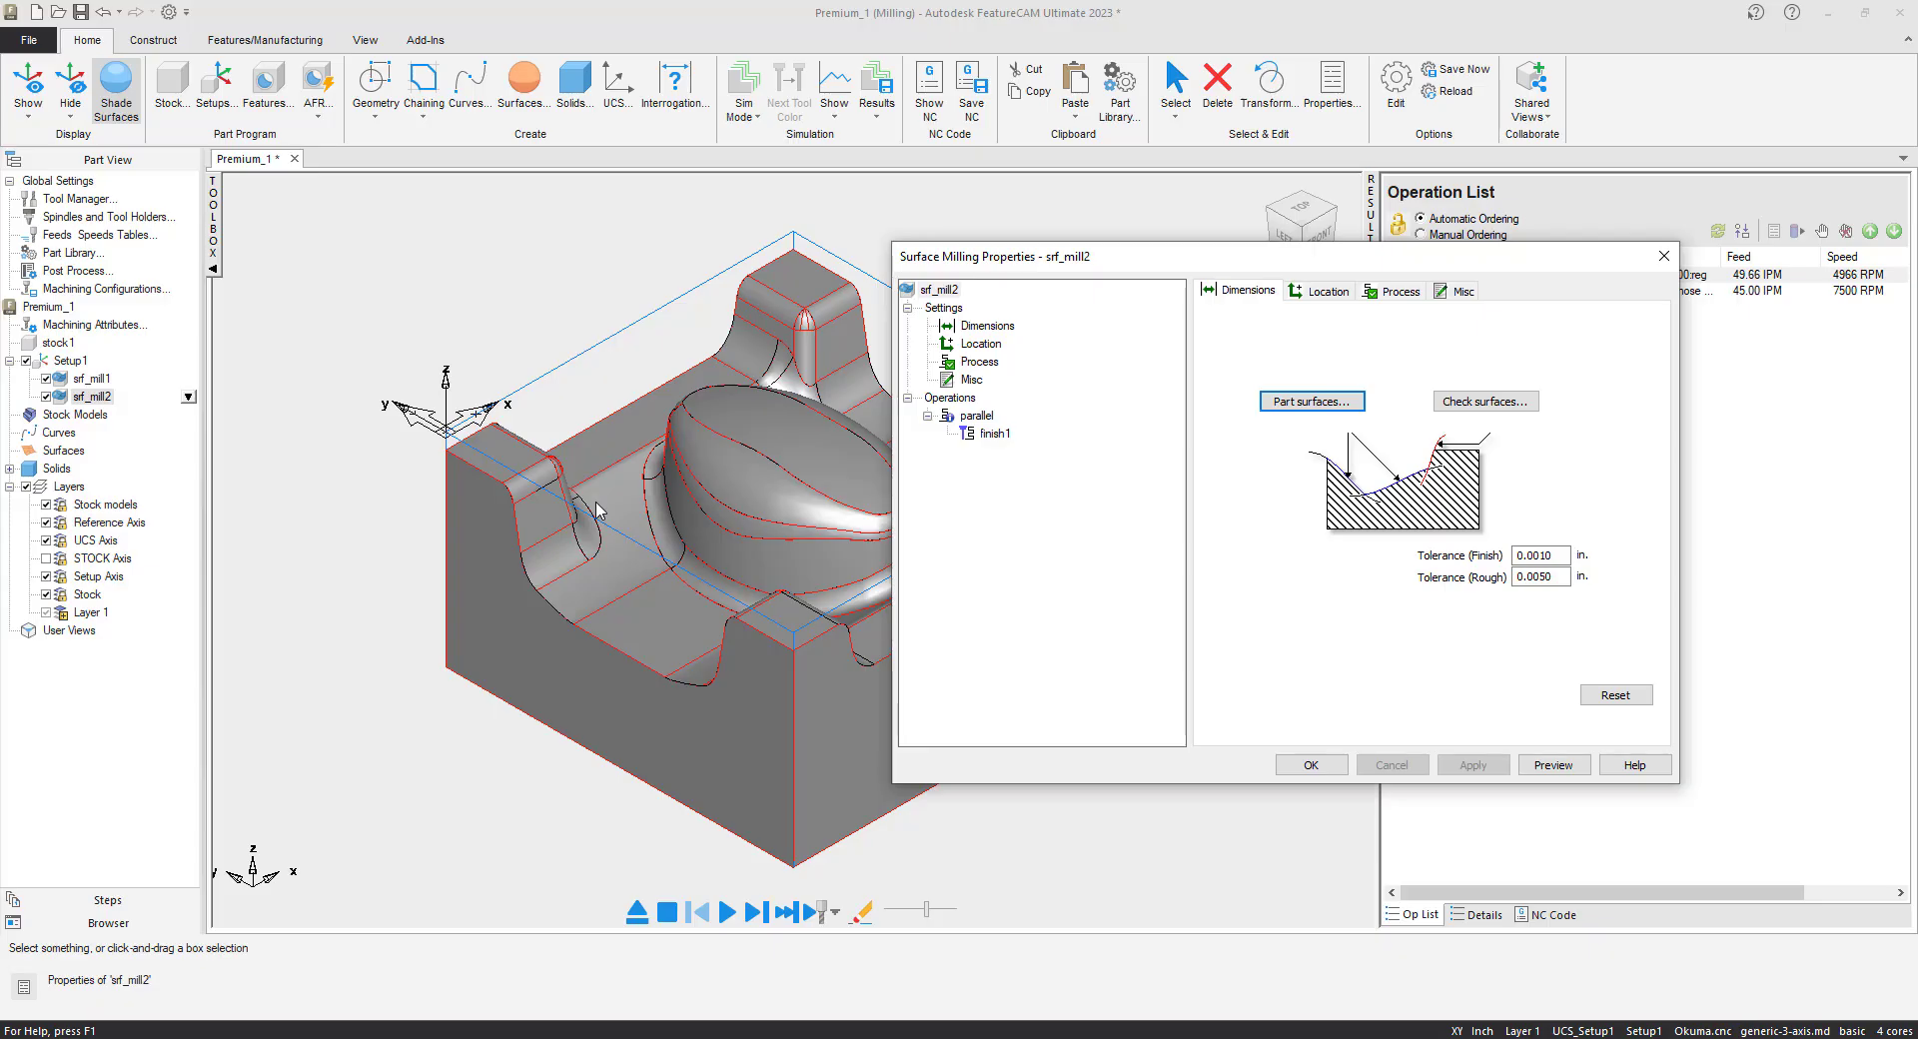
{"action": "left_click", "coordinate": [977, 416]}
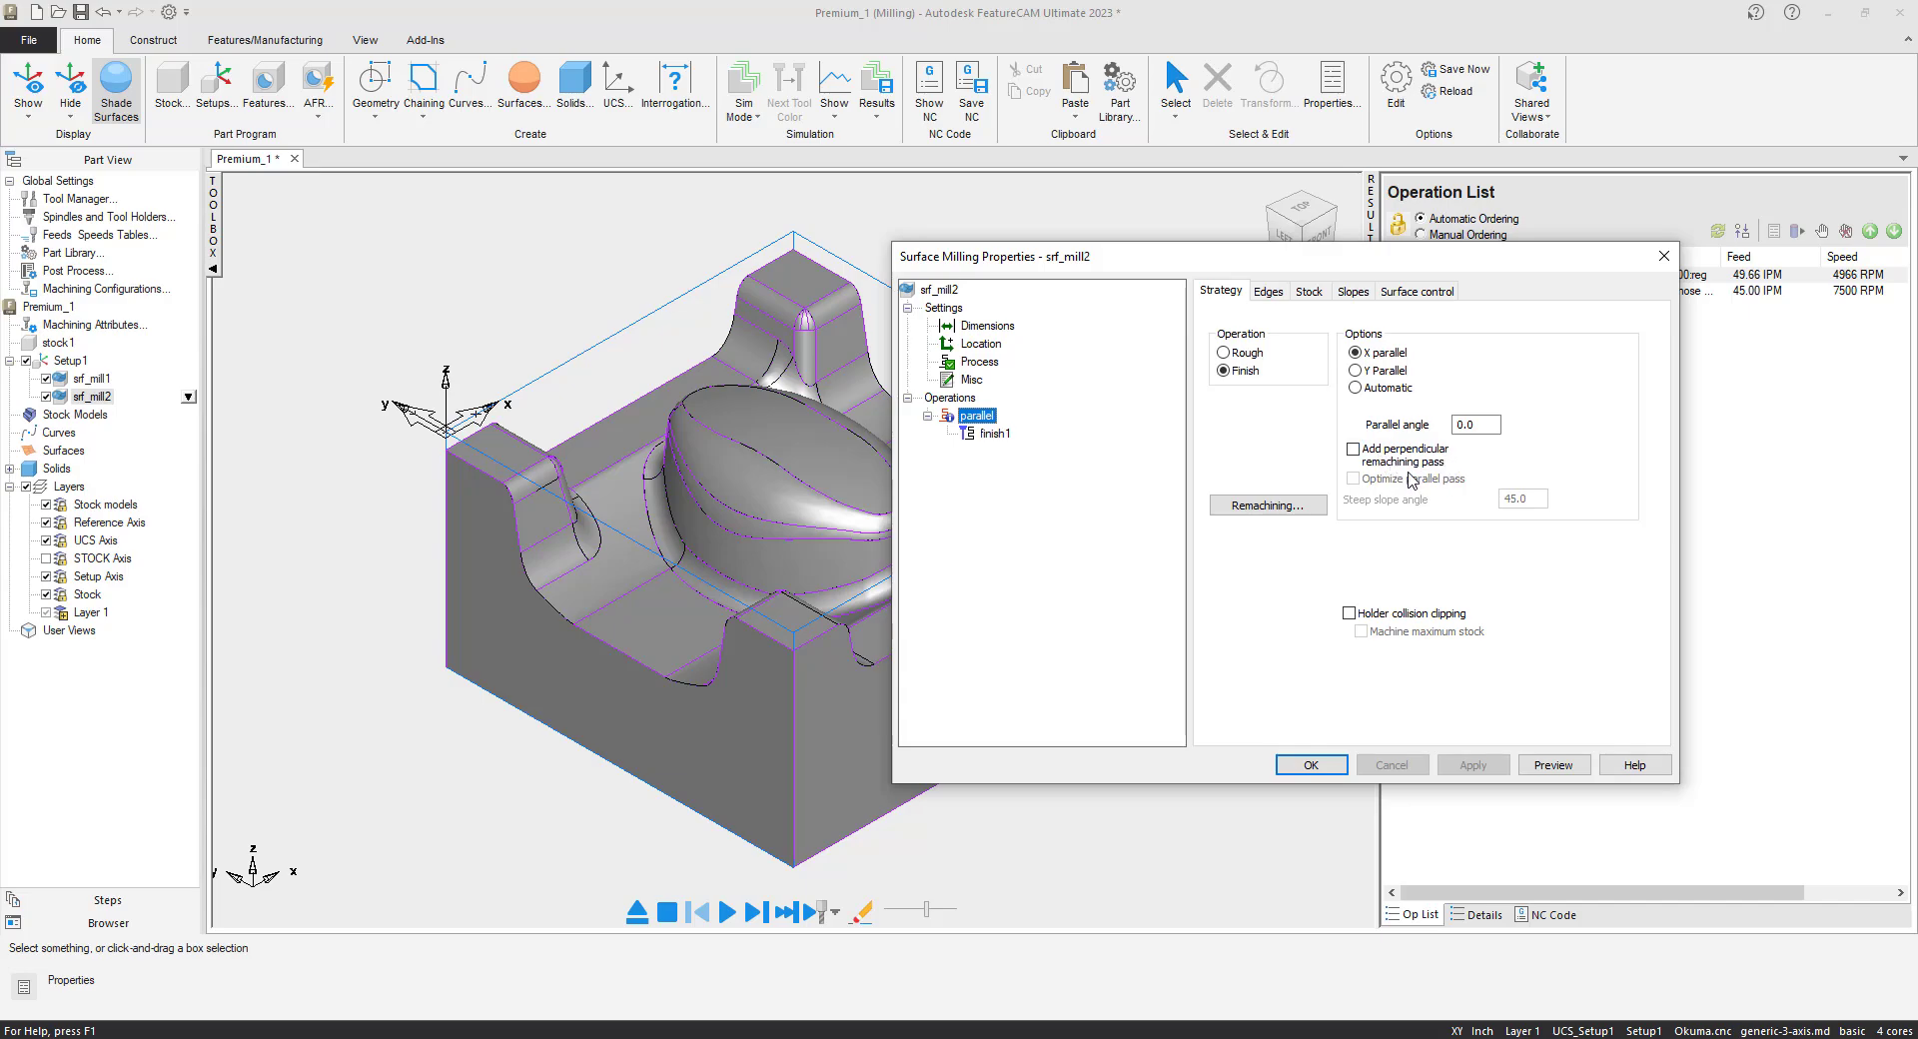
{"action": "left_click", "coordinate": [1364, 455]}
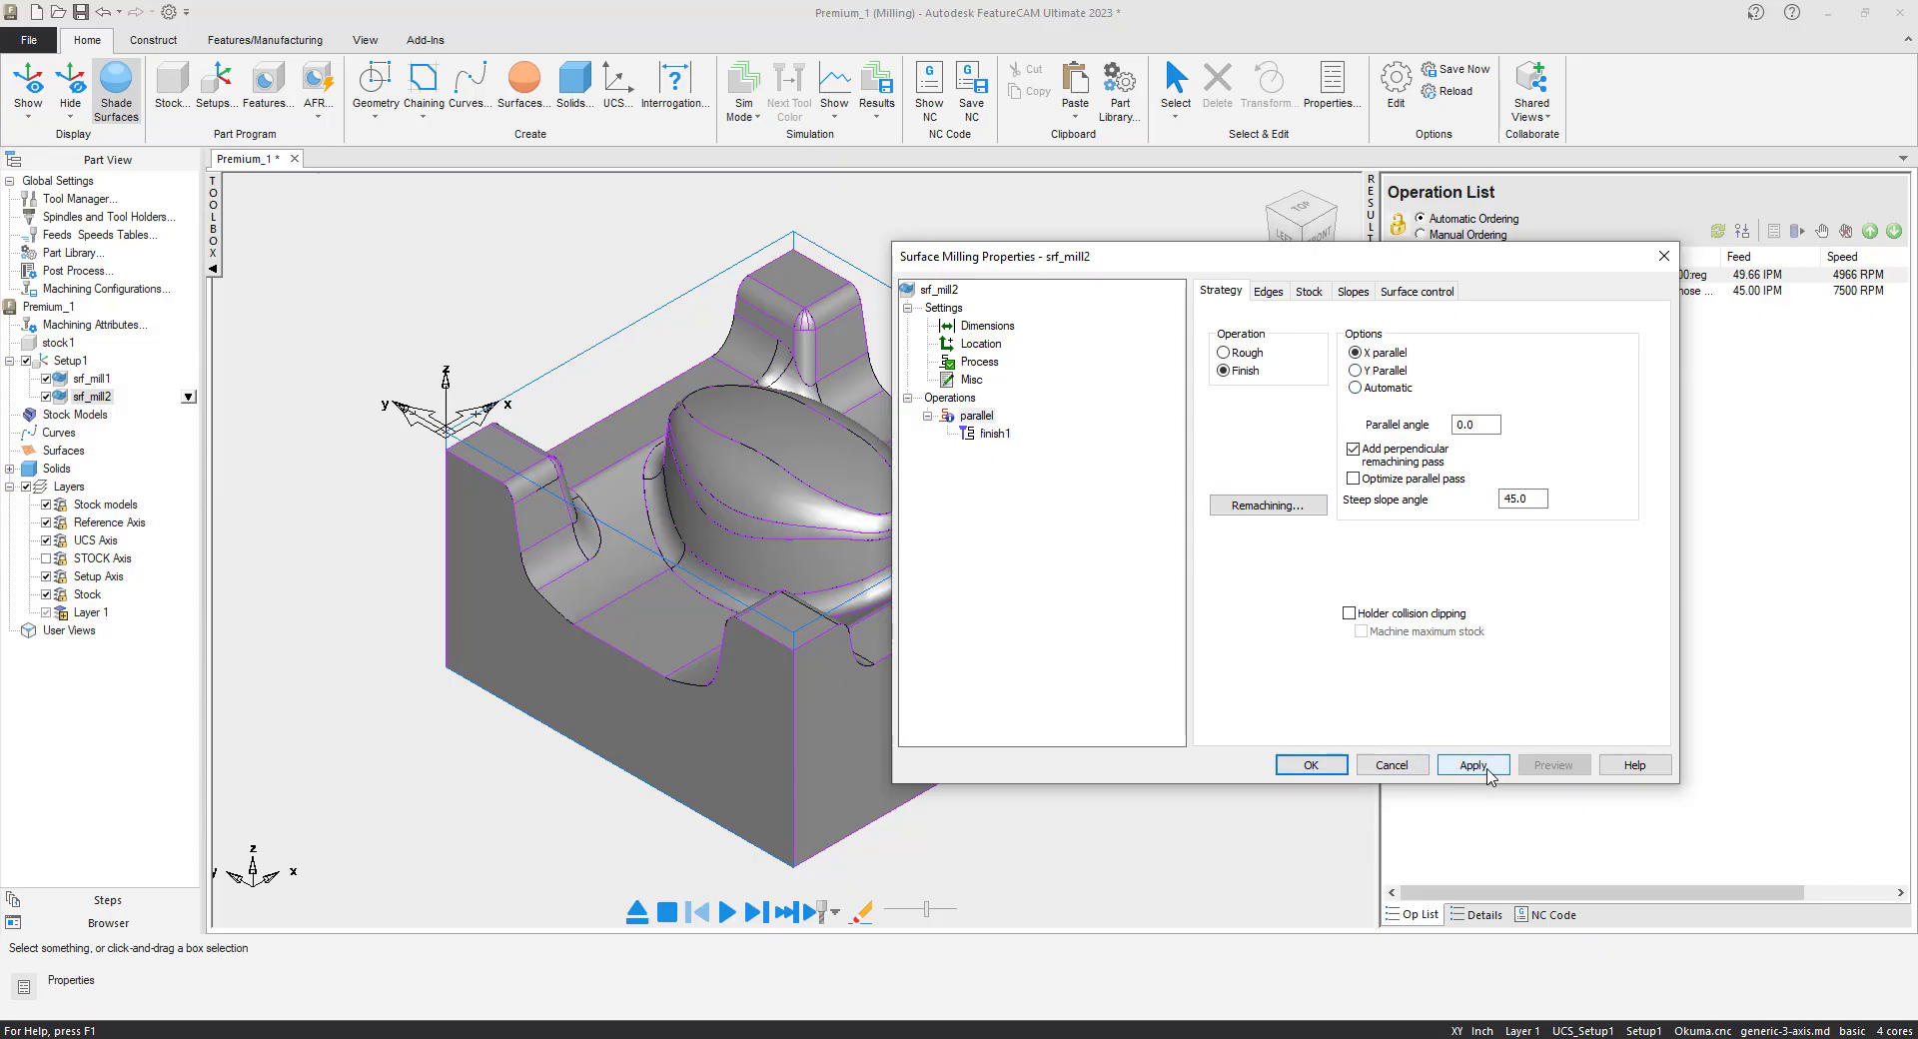
{"action": "left_click", "coordinate": [1473, 765]}
{"action": "left_click", "coordinate": [1310, 765]}
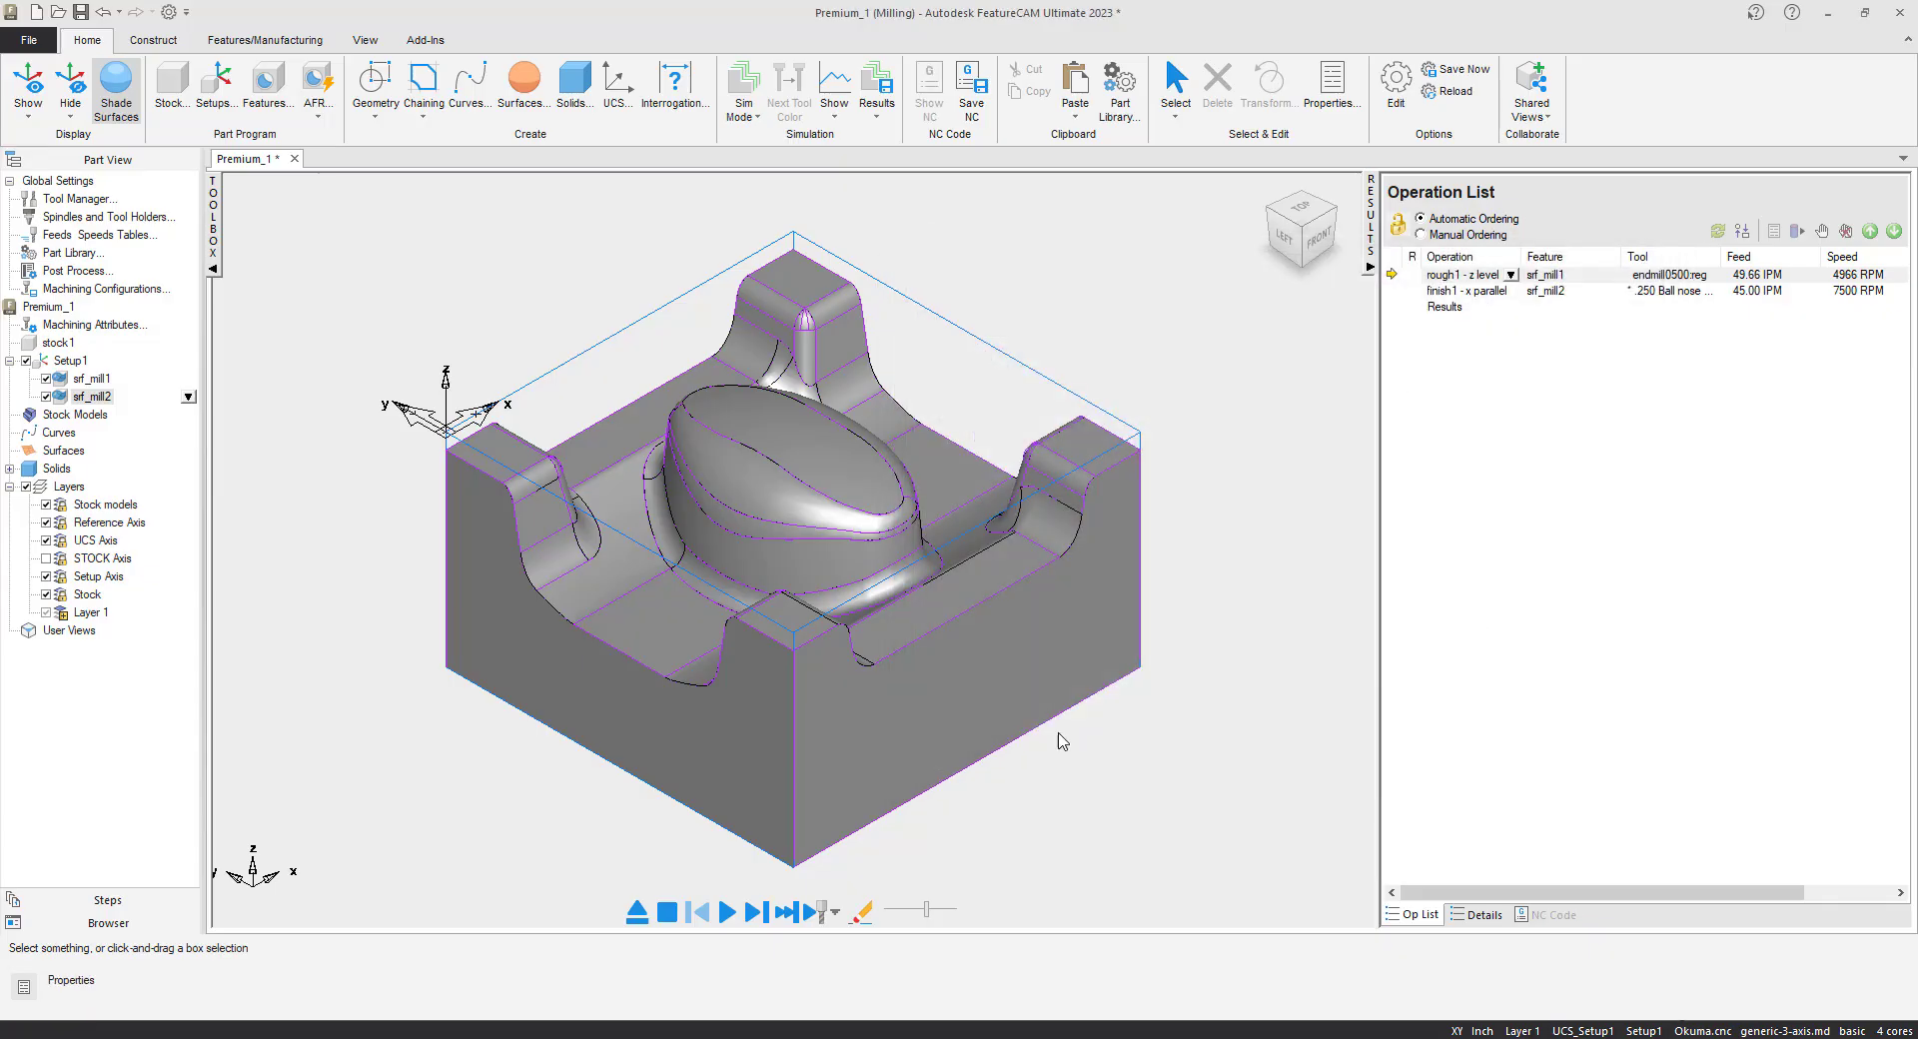
{"action": "left_click", "coordinate": [726, 911]}
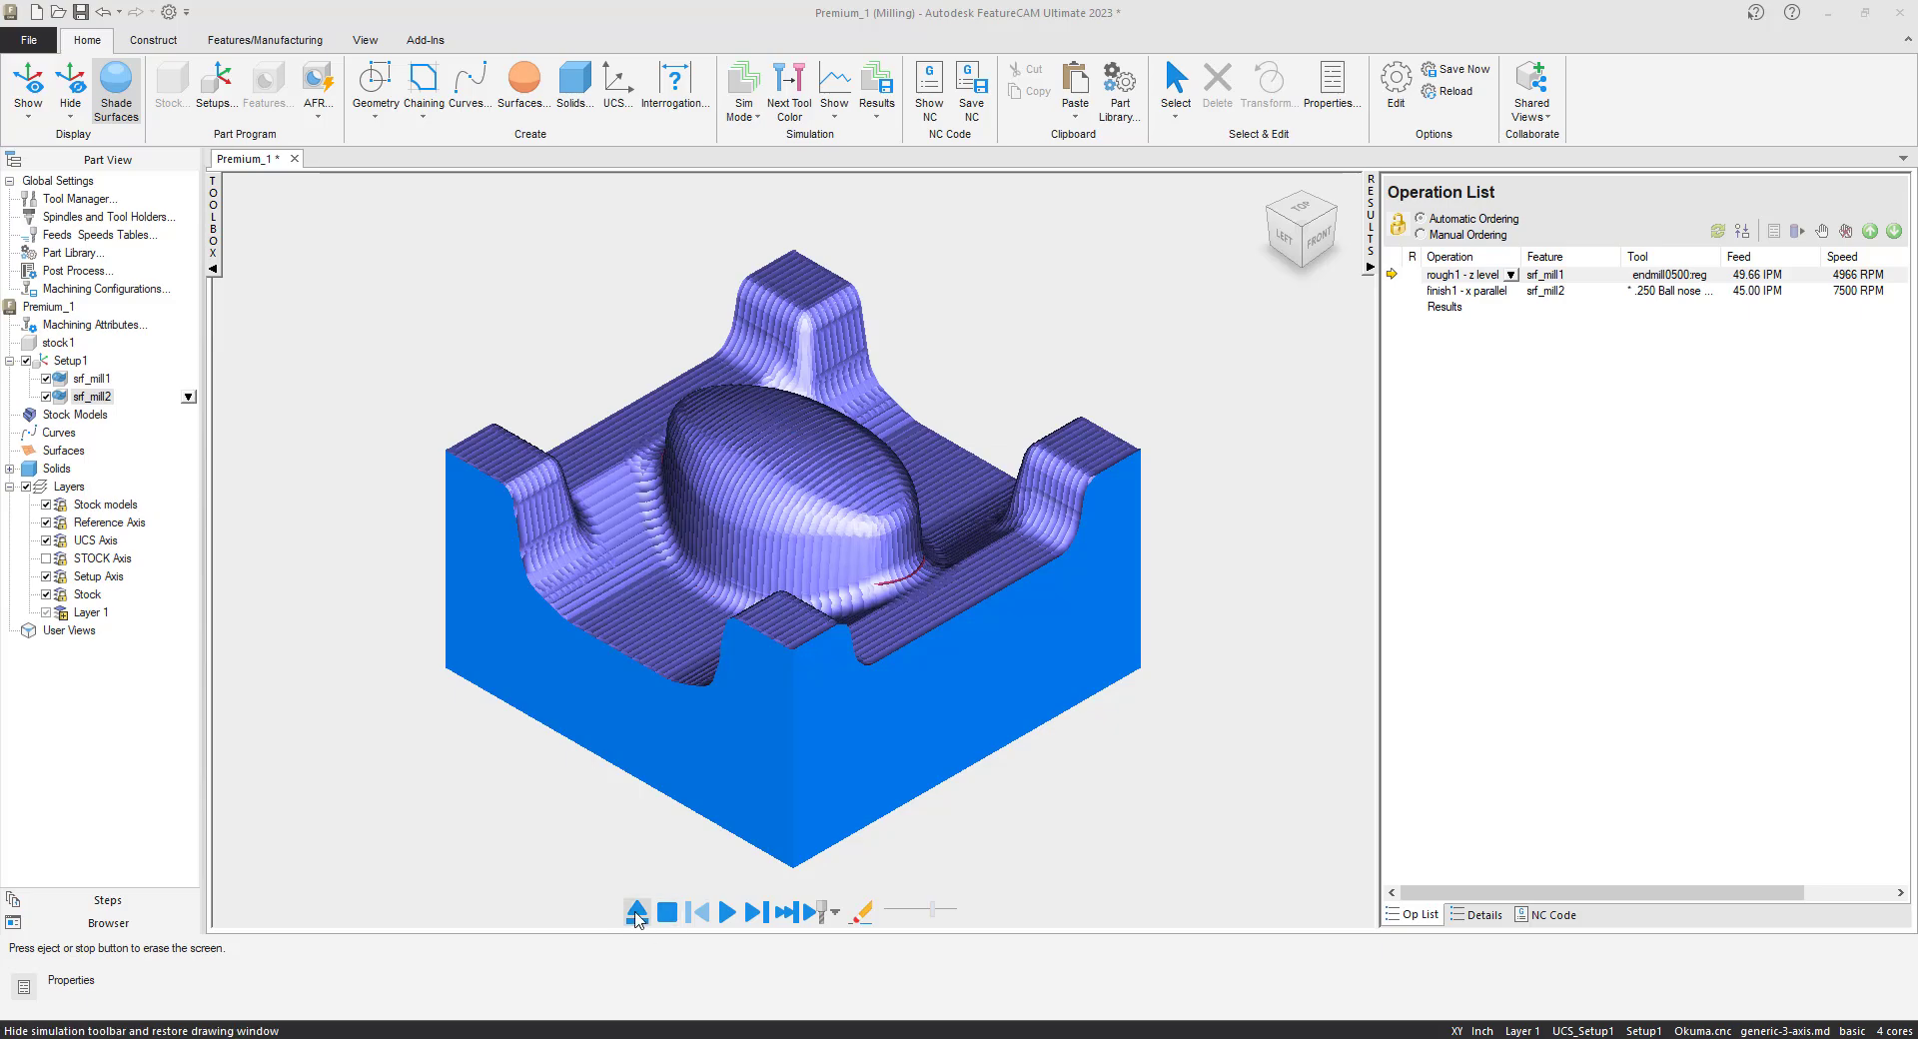
{"action": "left_click", "coordinate": [636, 911]}
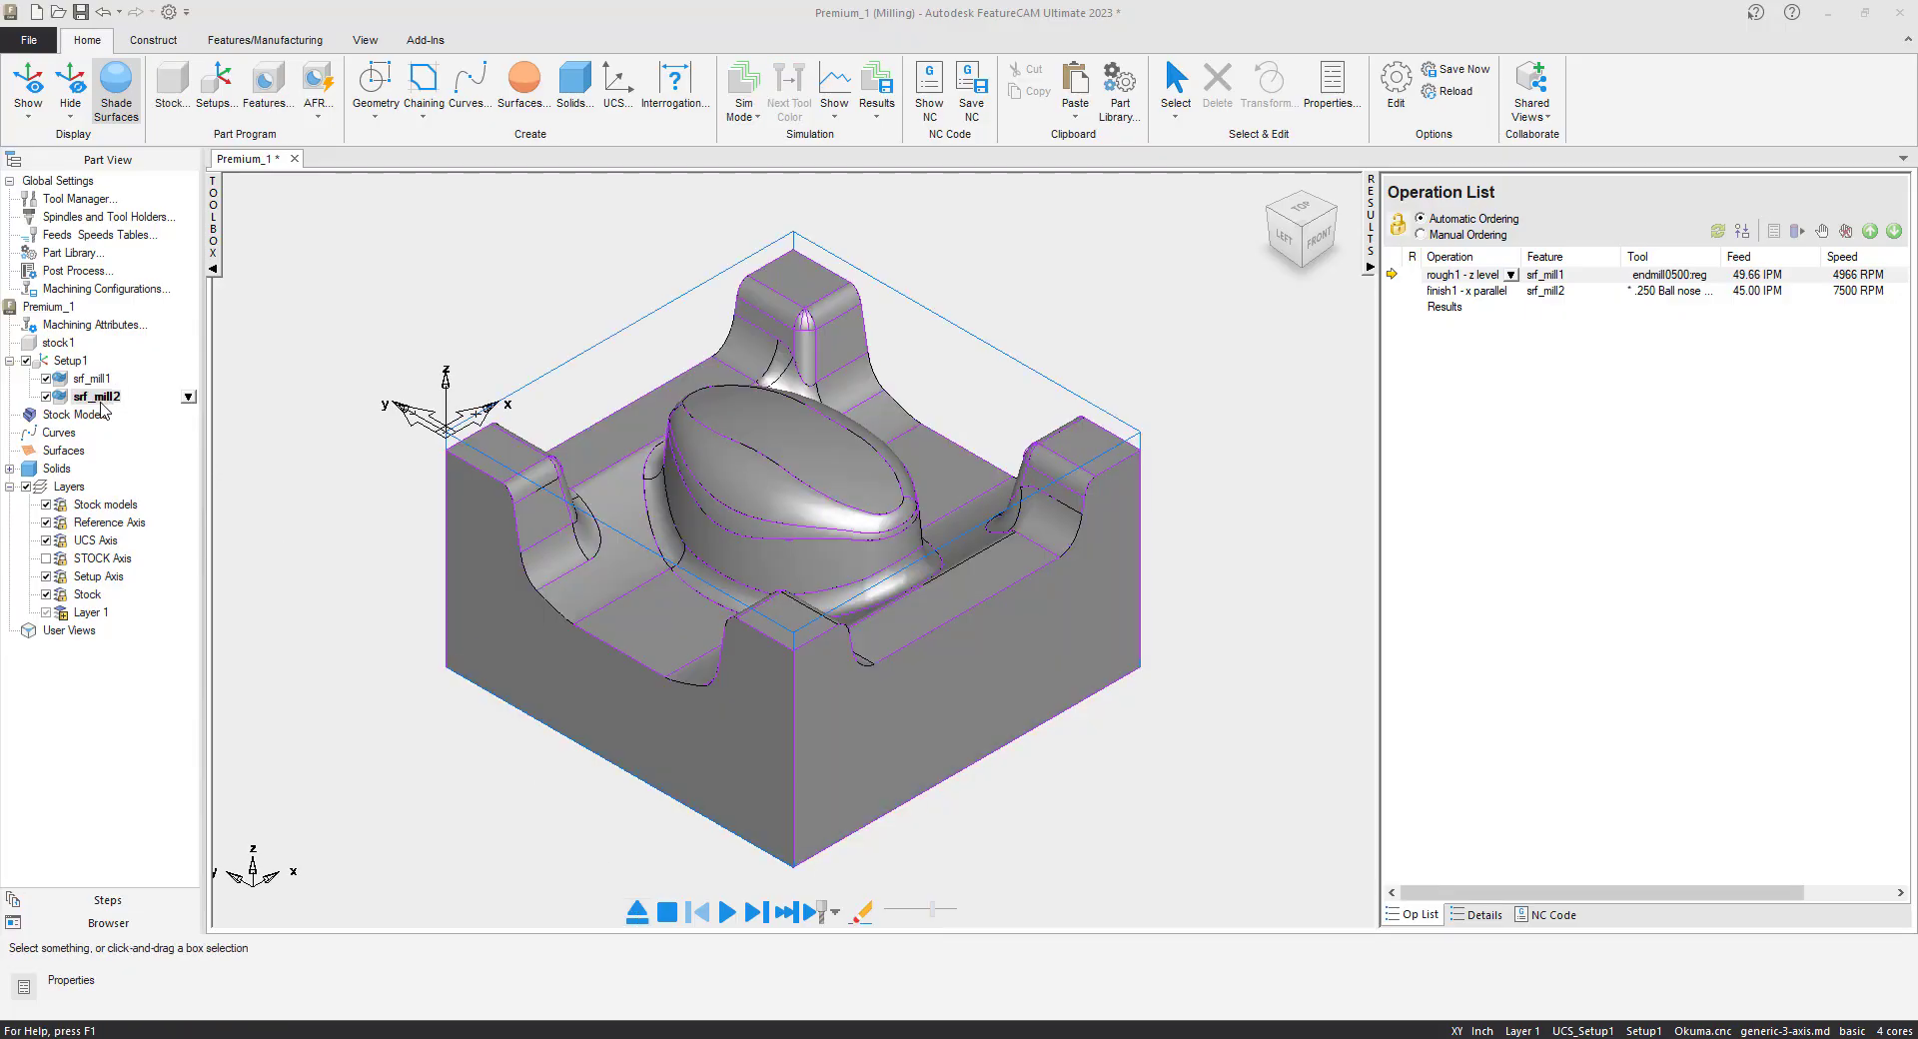
- Set the stepover of srf_mill2's finish1 operation to .005 and apply the change
{"action": "left_click", "coordinate": [188, 396]}
{"action": "left_click", "coordinate": [225, 420]}
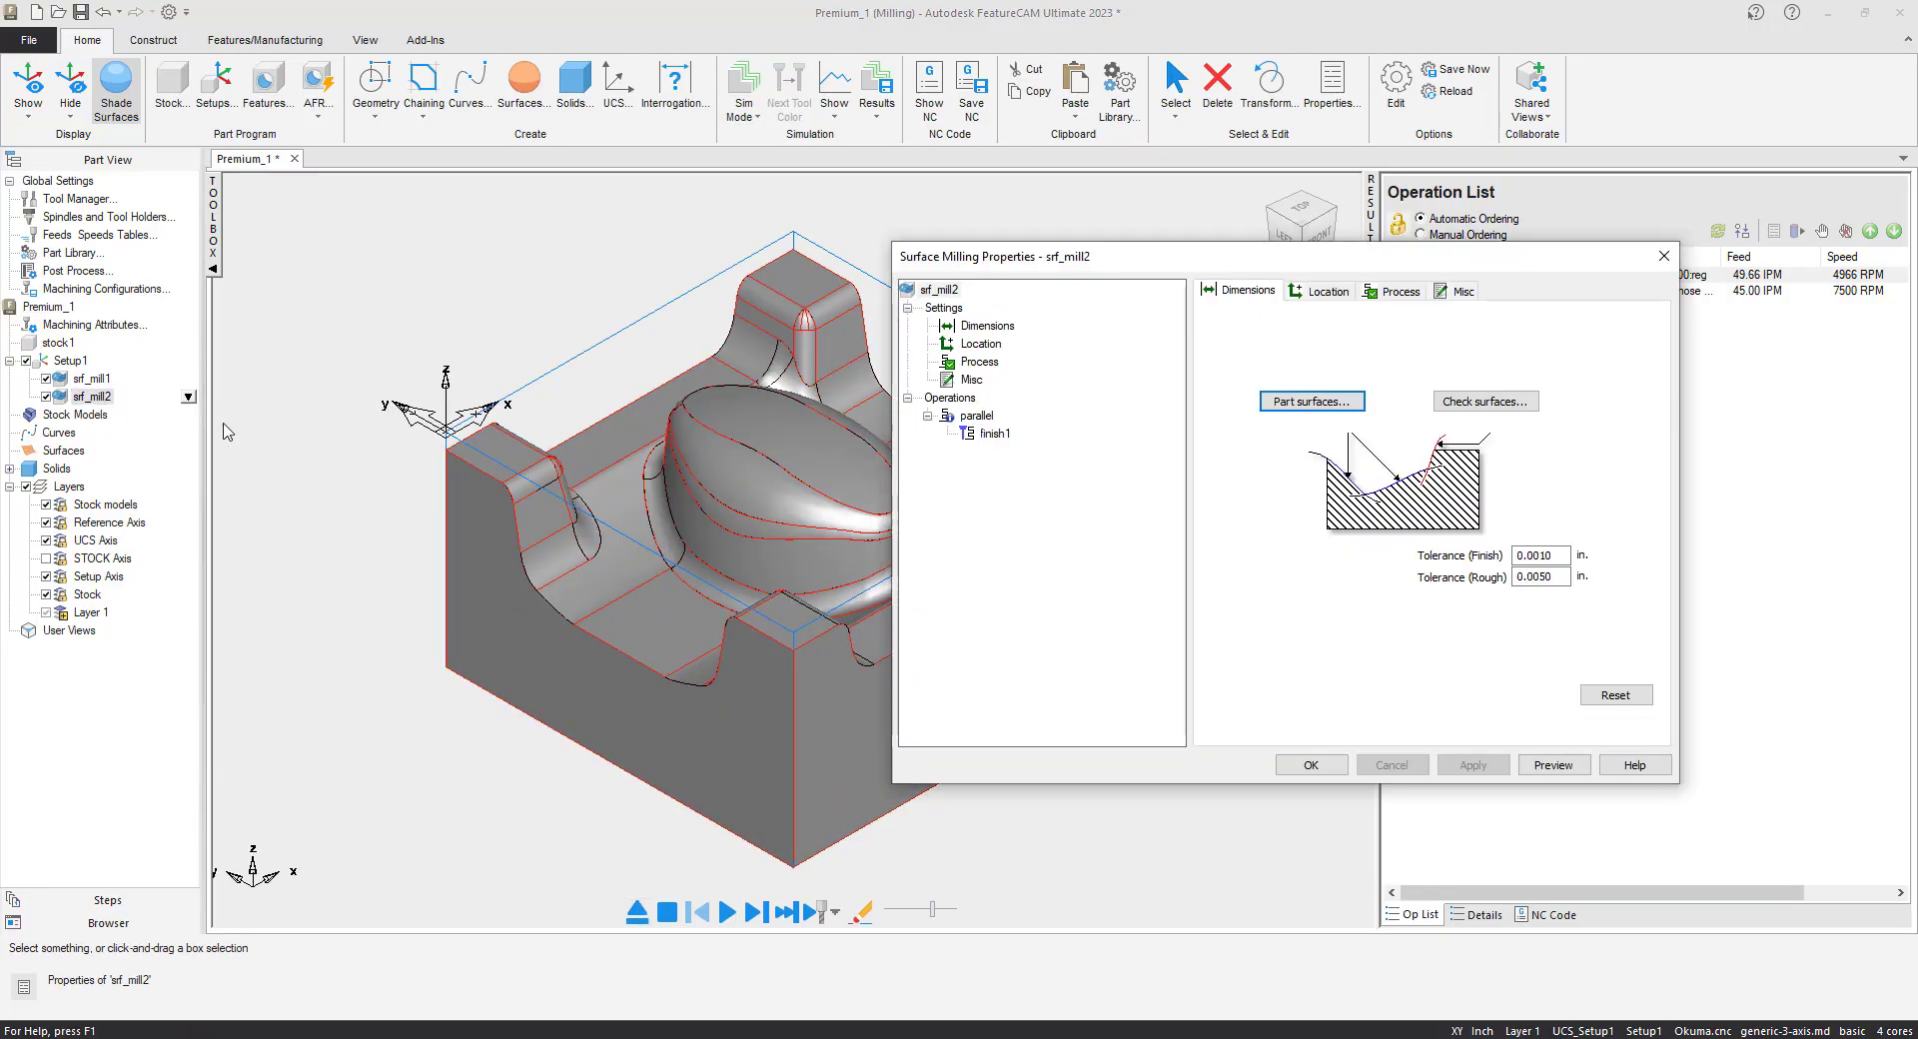
{"action": "left_click", "coordinate": [994, 433]}
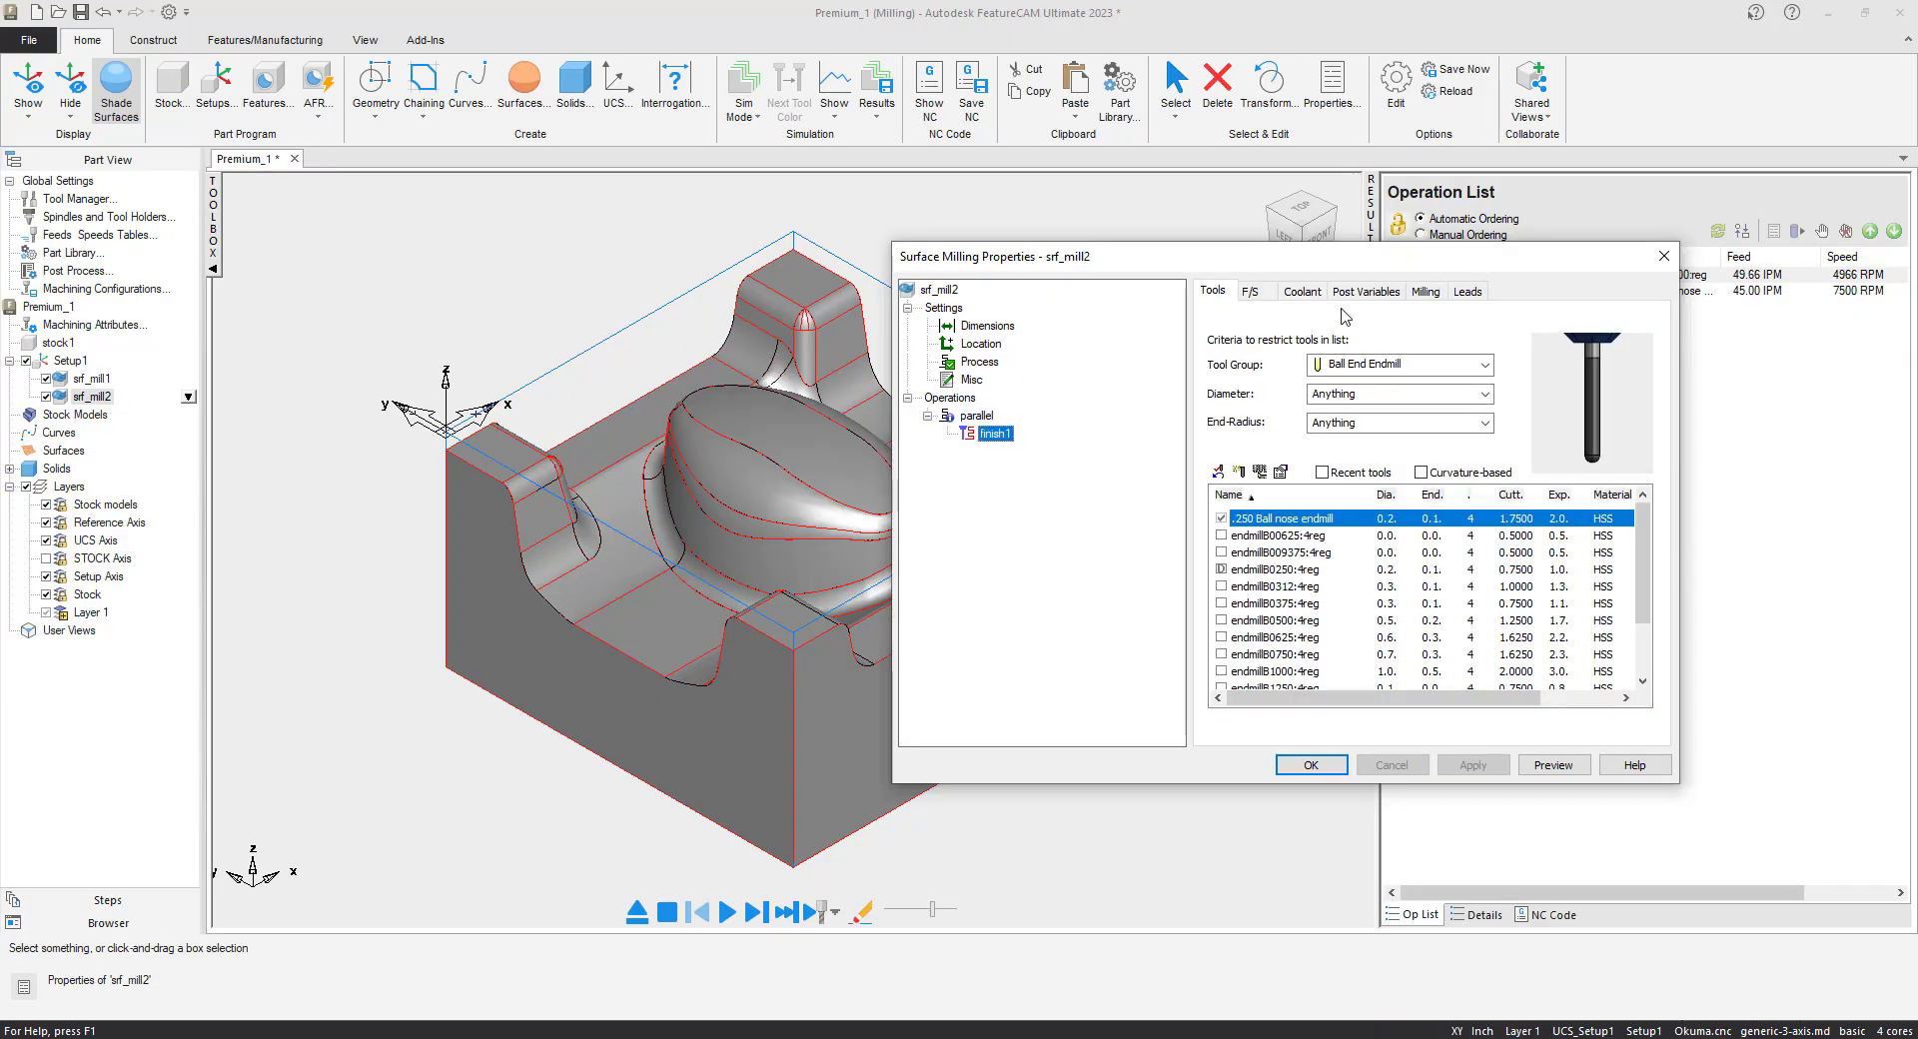
{"action": "left_click", "coordinate": [1425, 292]}
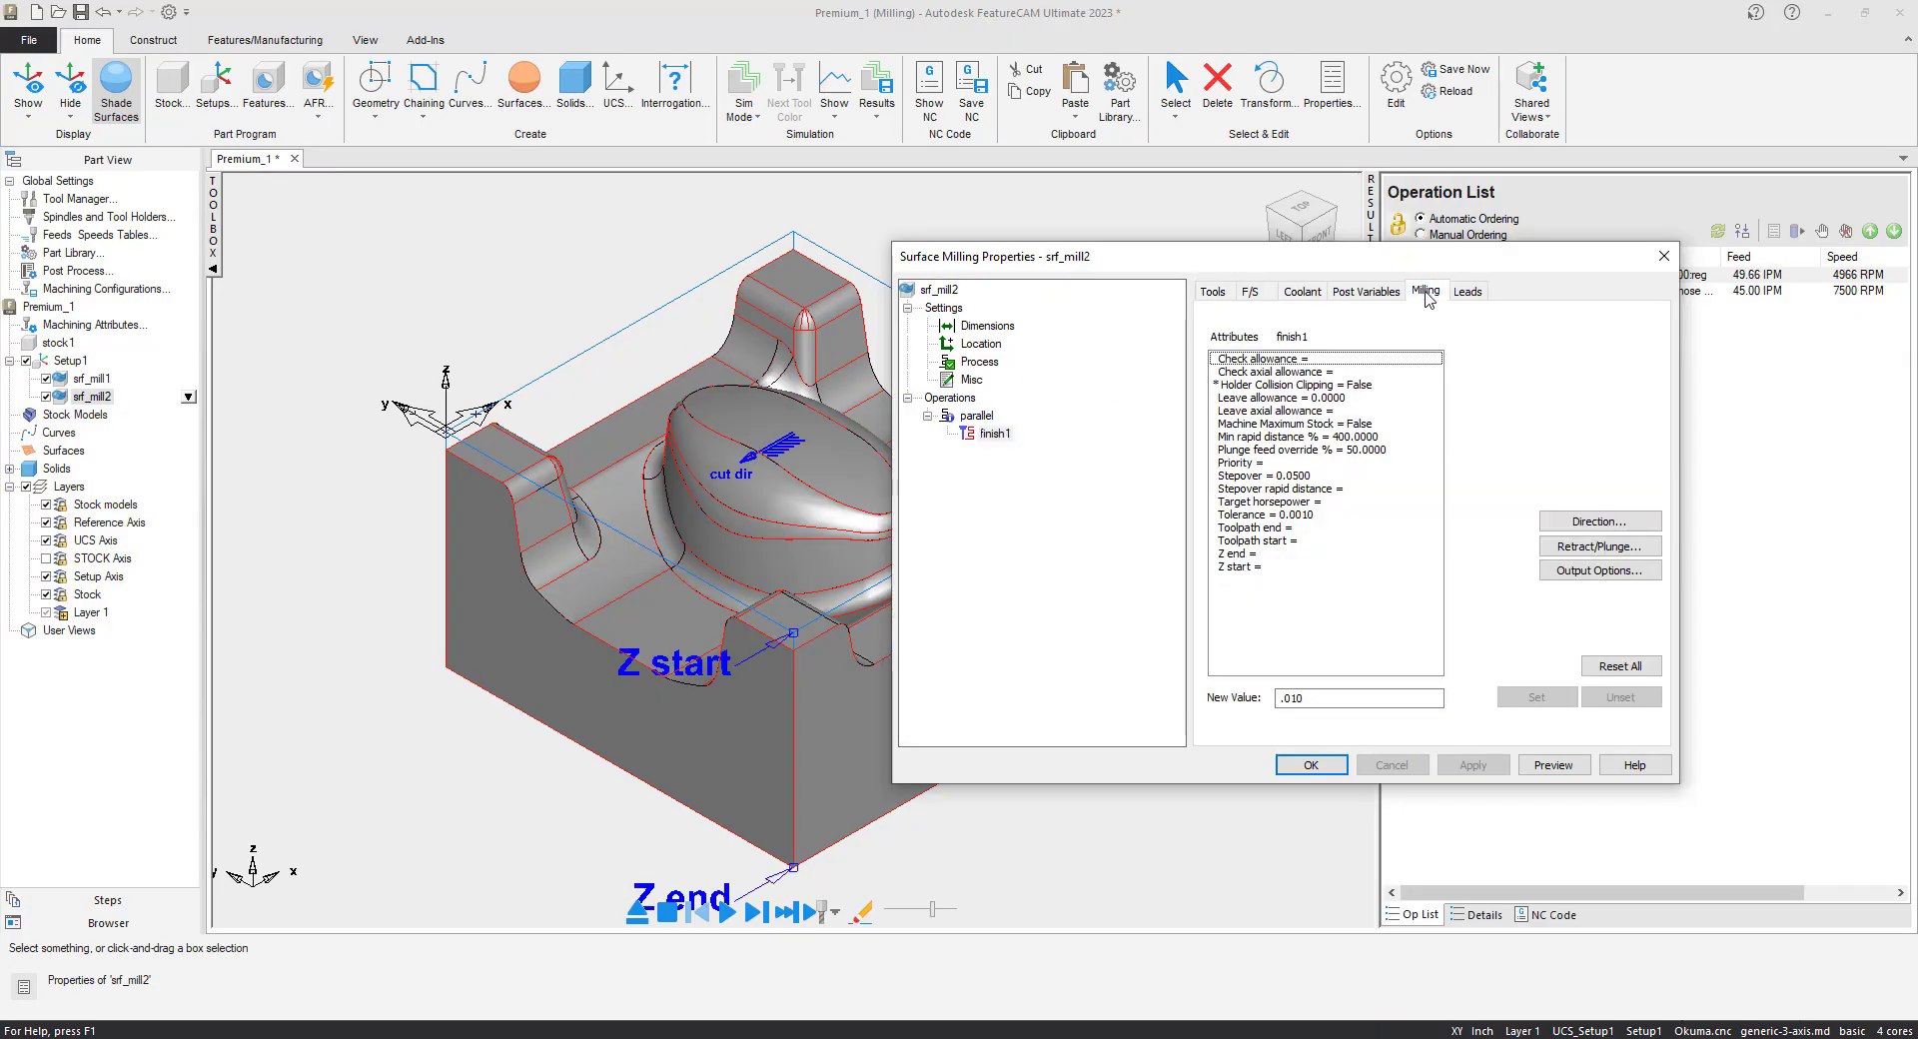
{"action": "left_click", "coordinate": [1262, 475]}
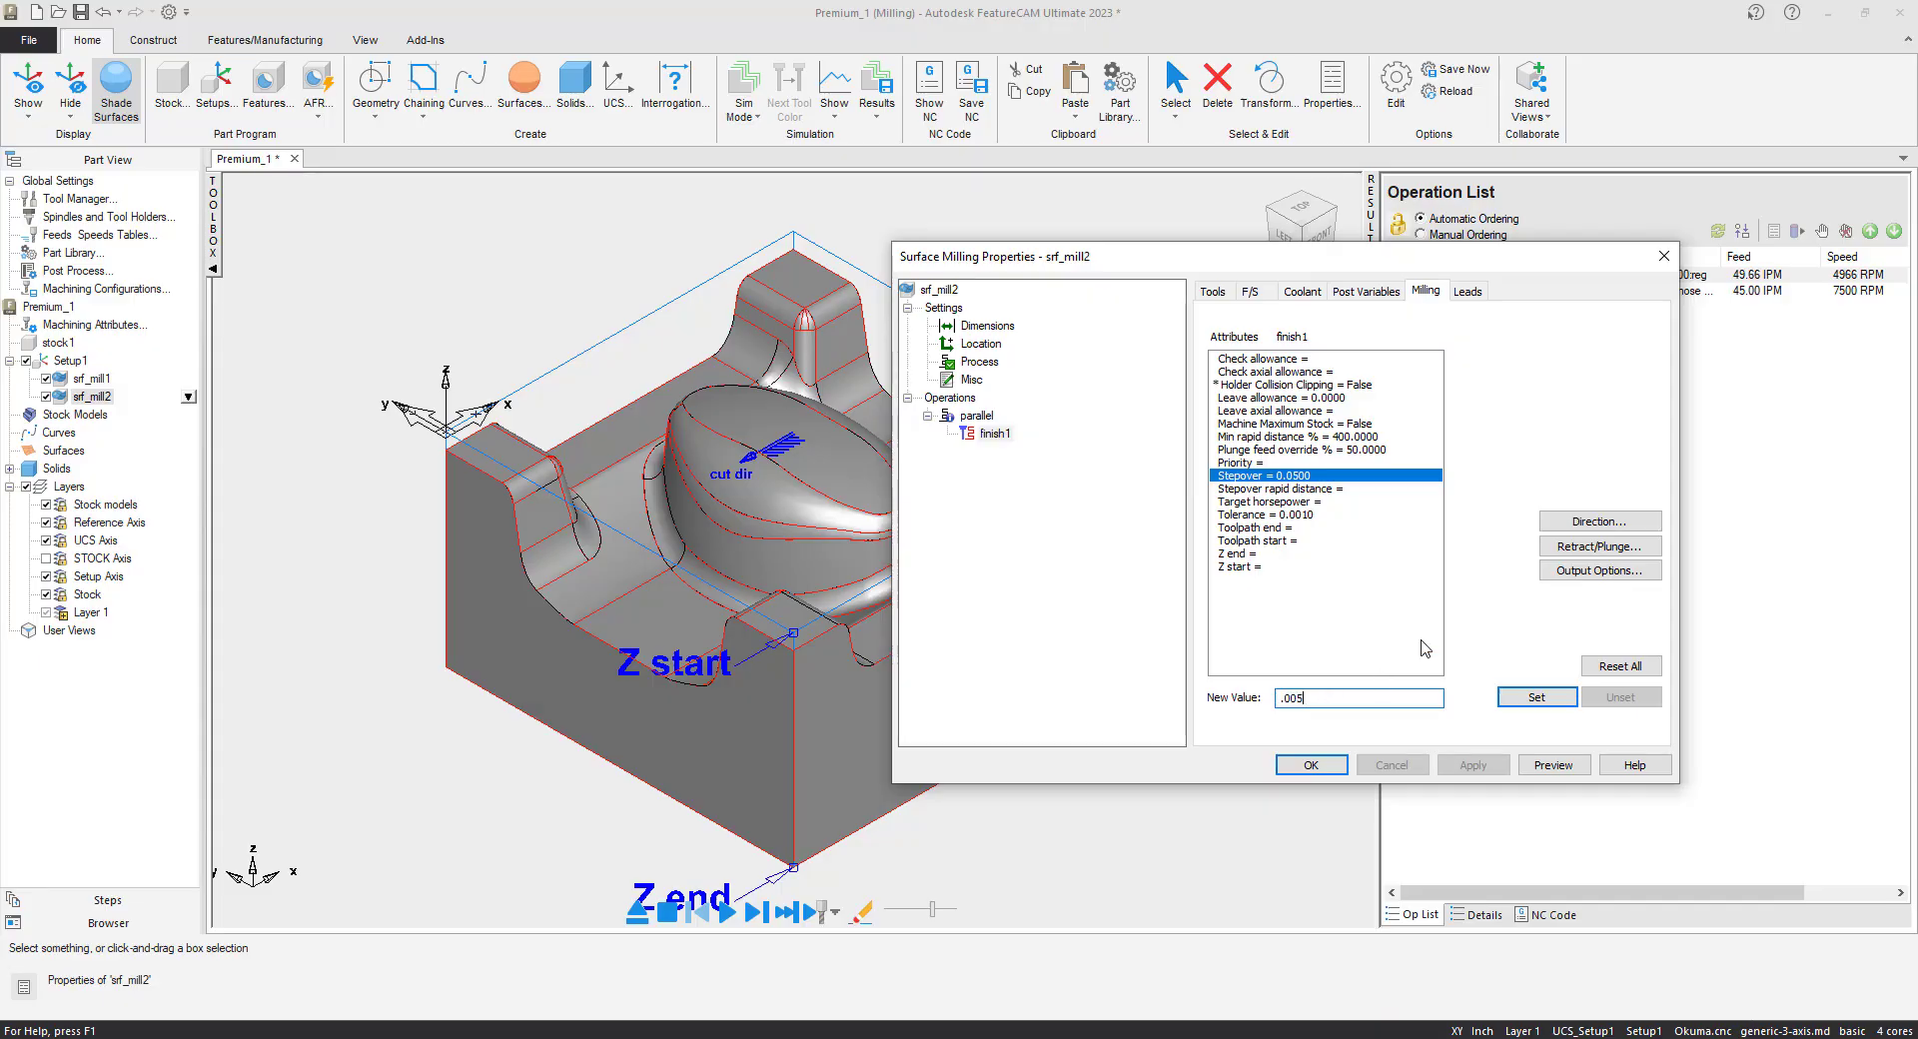
{"action": "left_click", "coordinate": [1536, 698]}
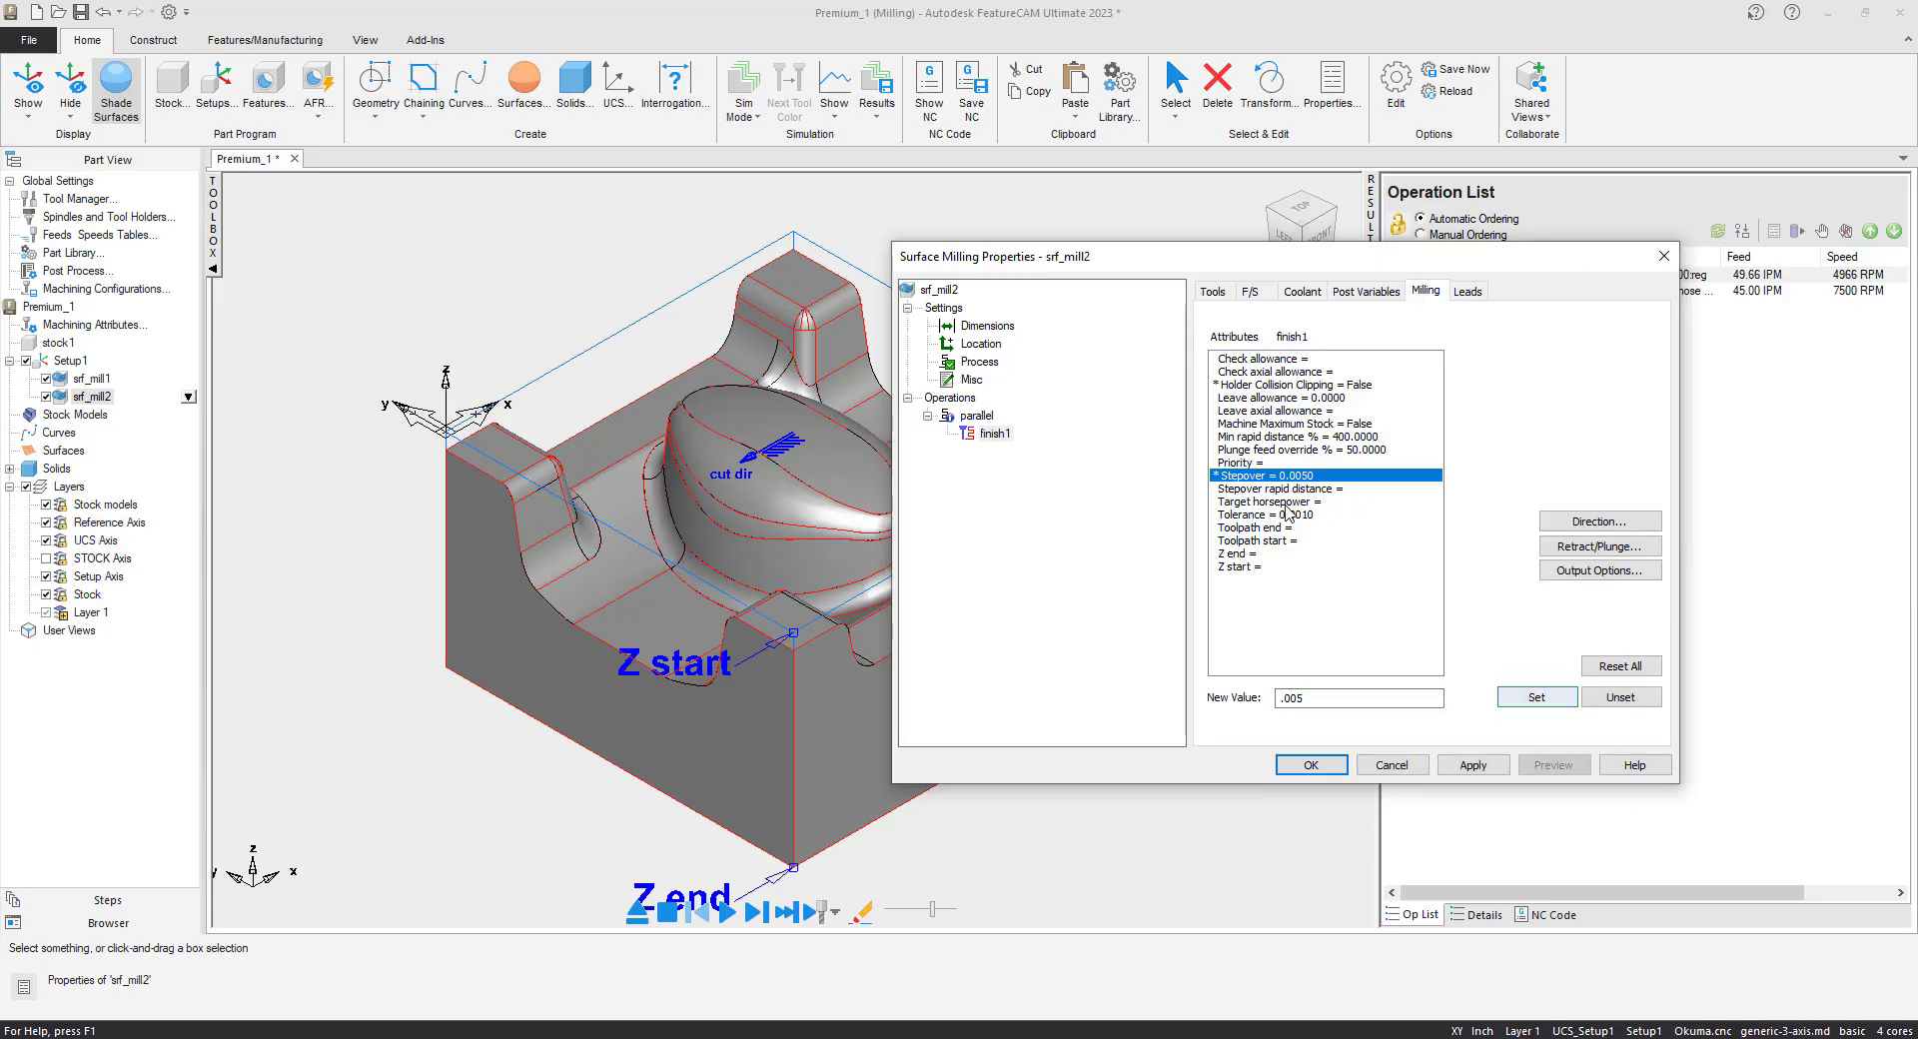
{"action": "left_click", "coordinate": [1473, 765]}
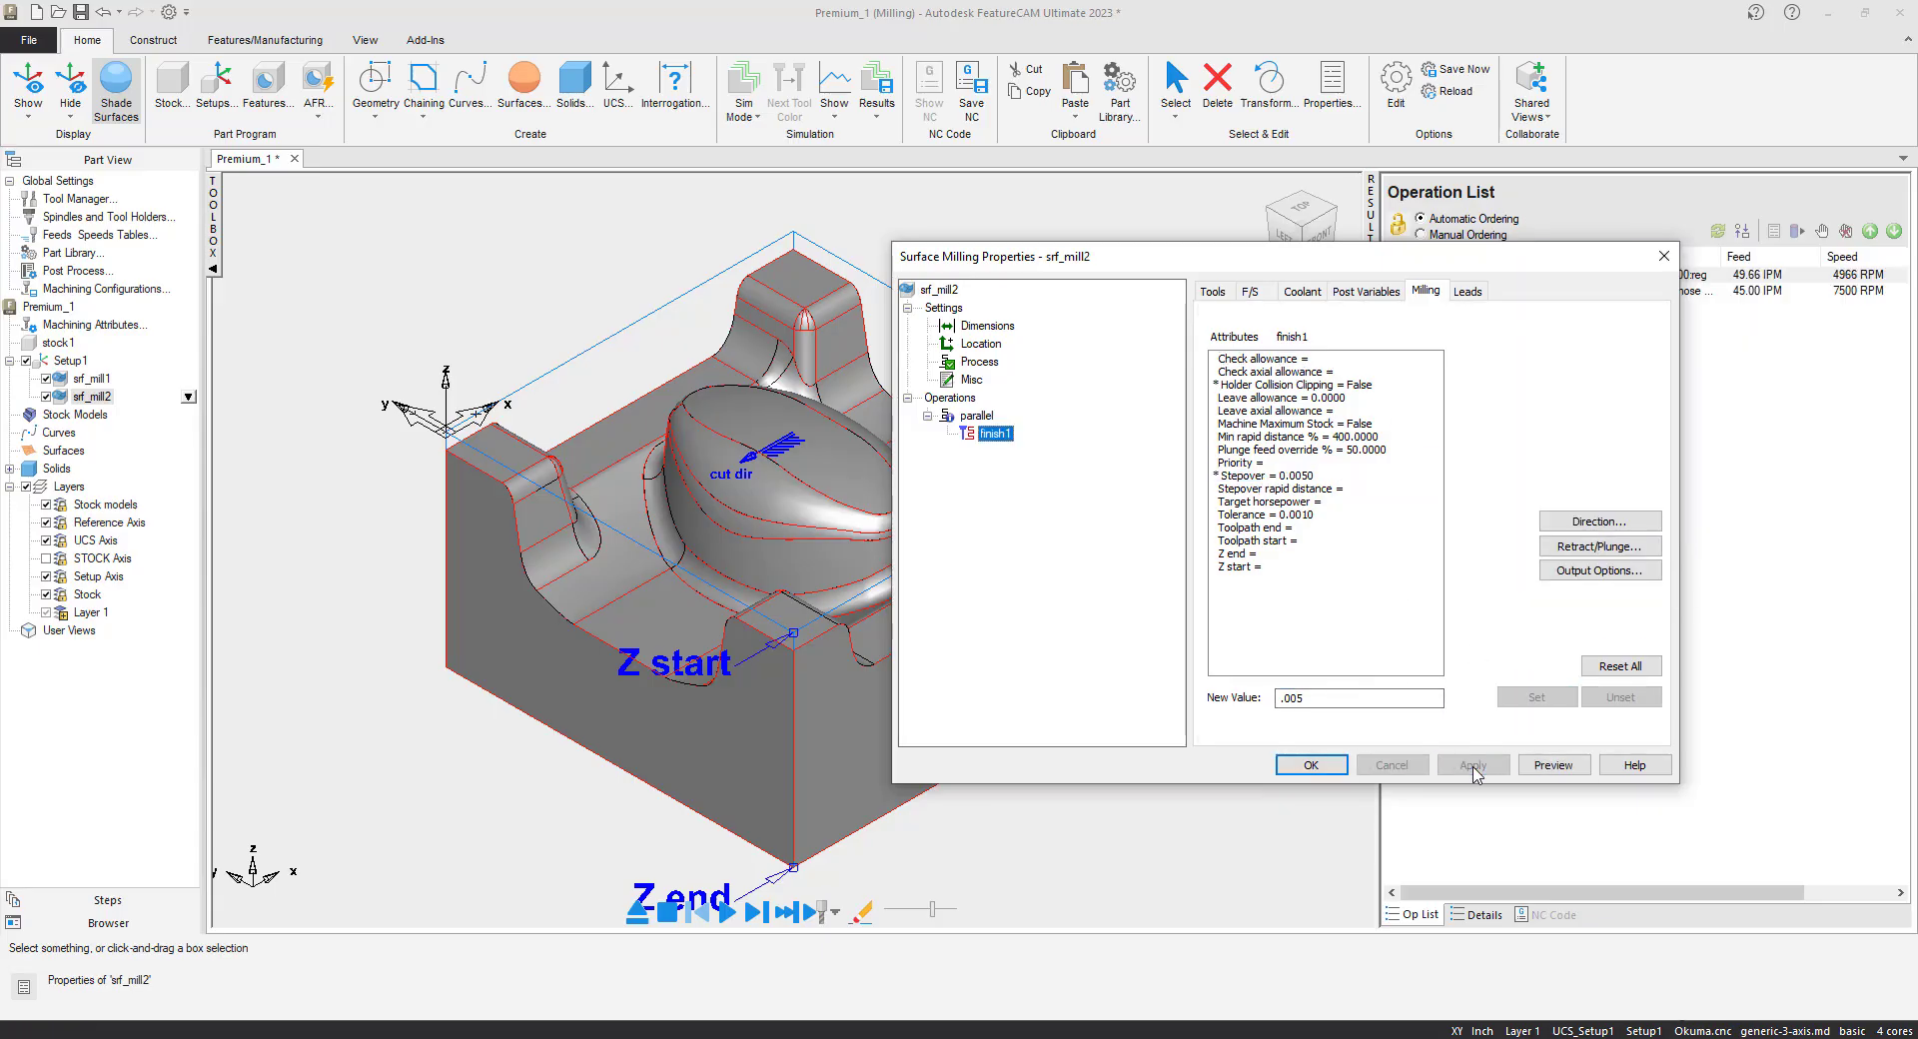
{"action": "left_click", "coordinate": [1338, 769]}
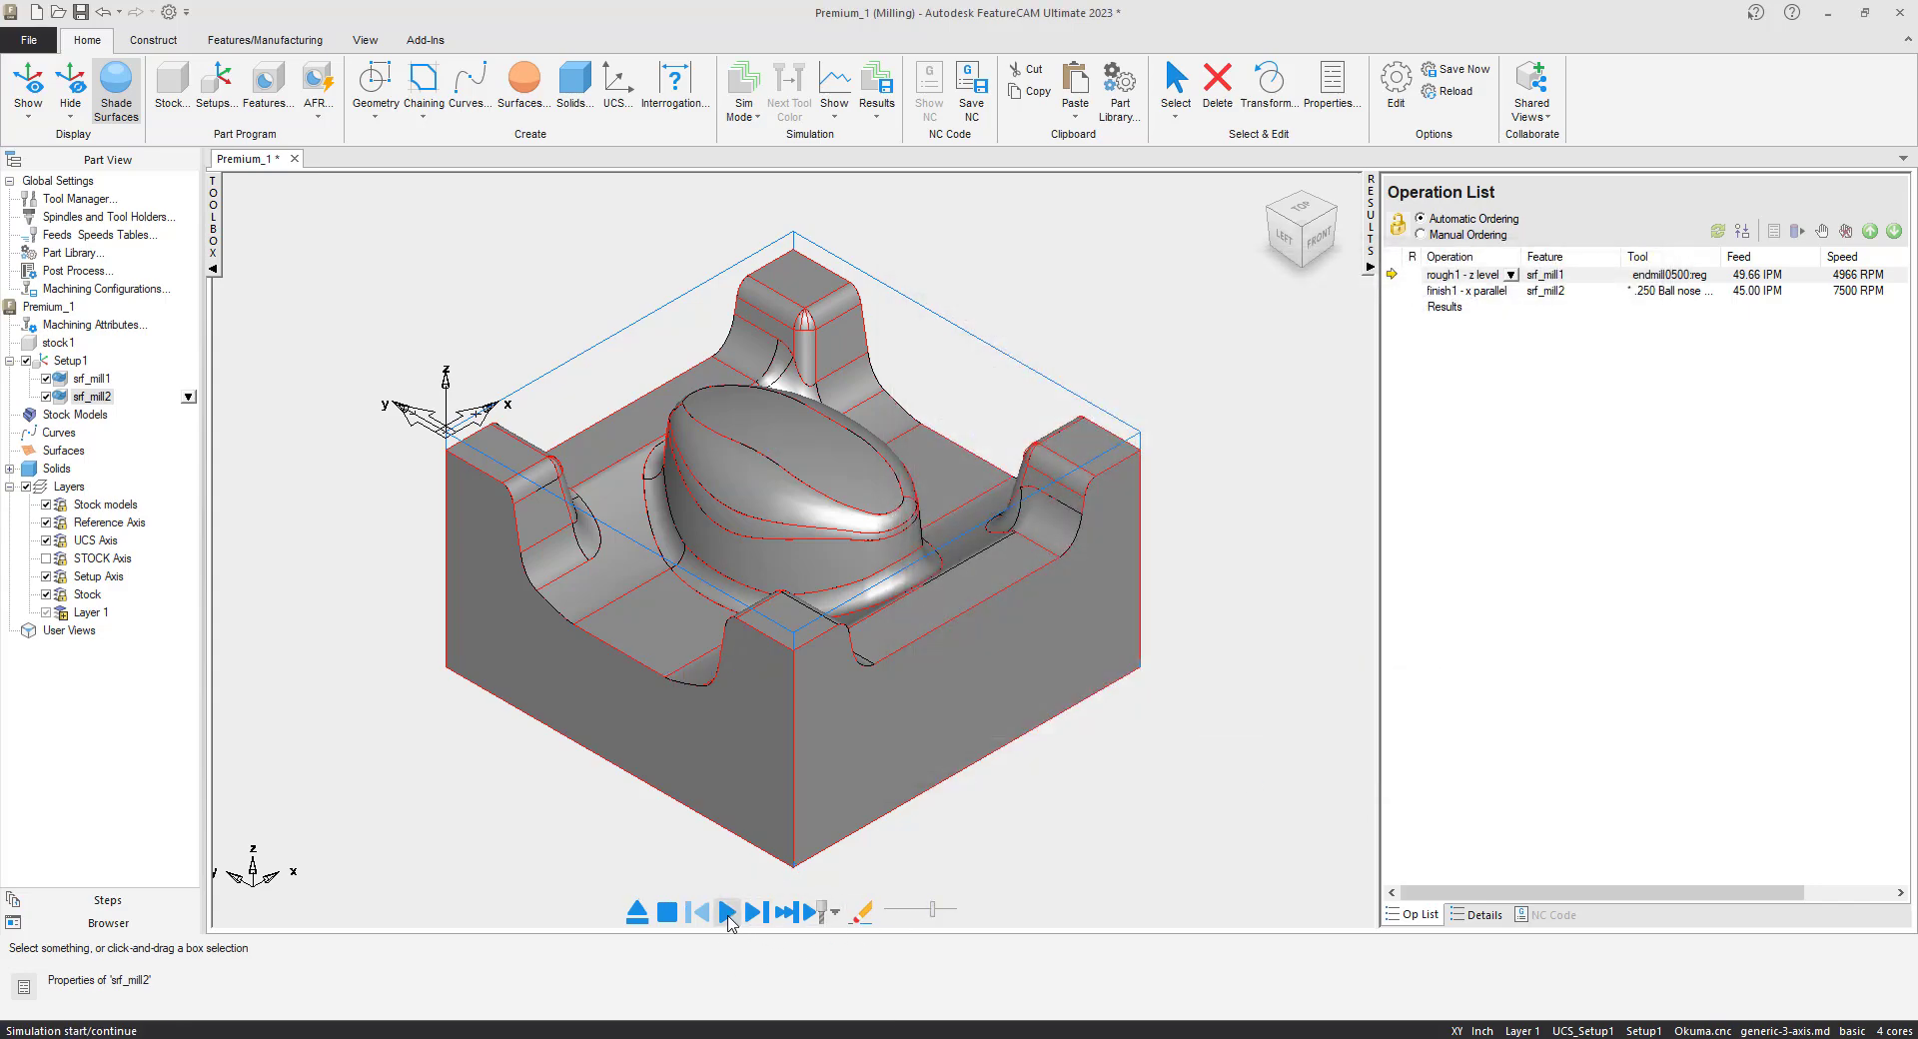
- Simulate both operations with the finer stepover, inspect the machined surfaces up close and from another angle, and restore the isometric view
{"action": "left_click", "coordinate": [728, 916]}
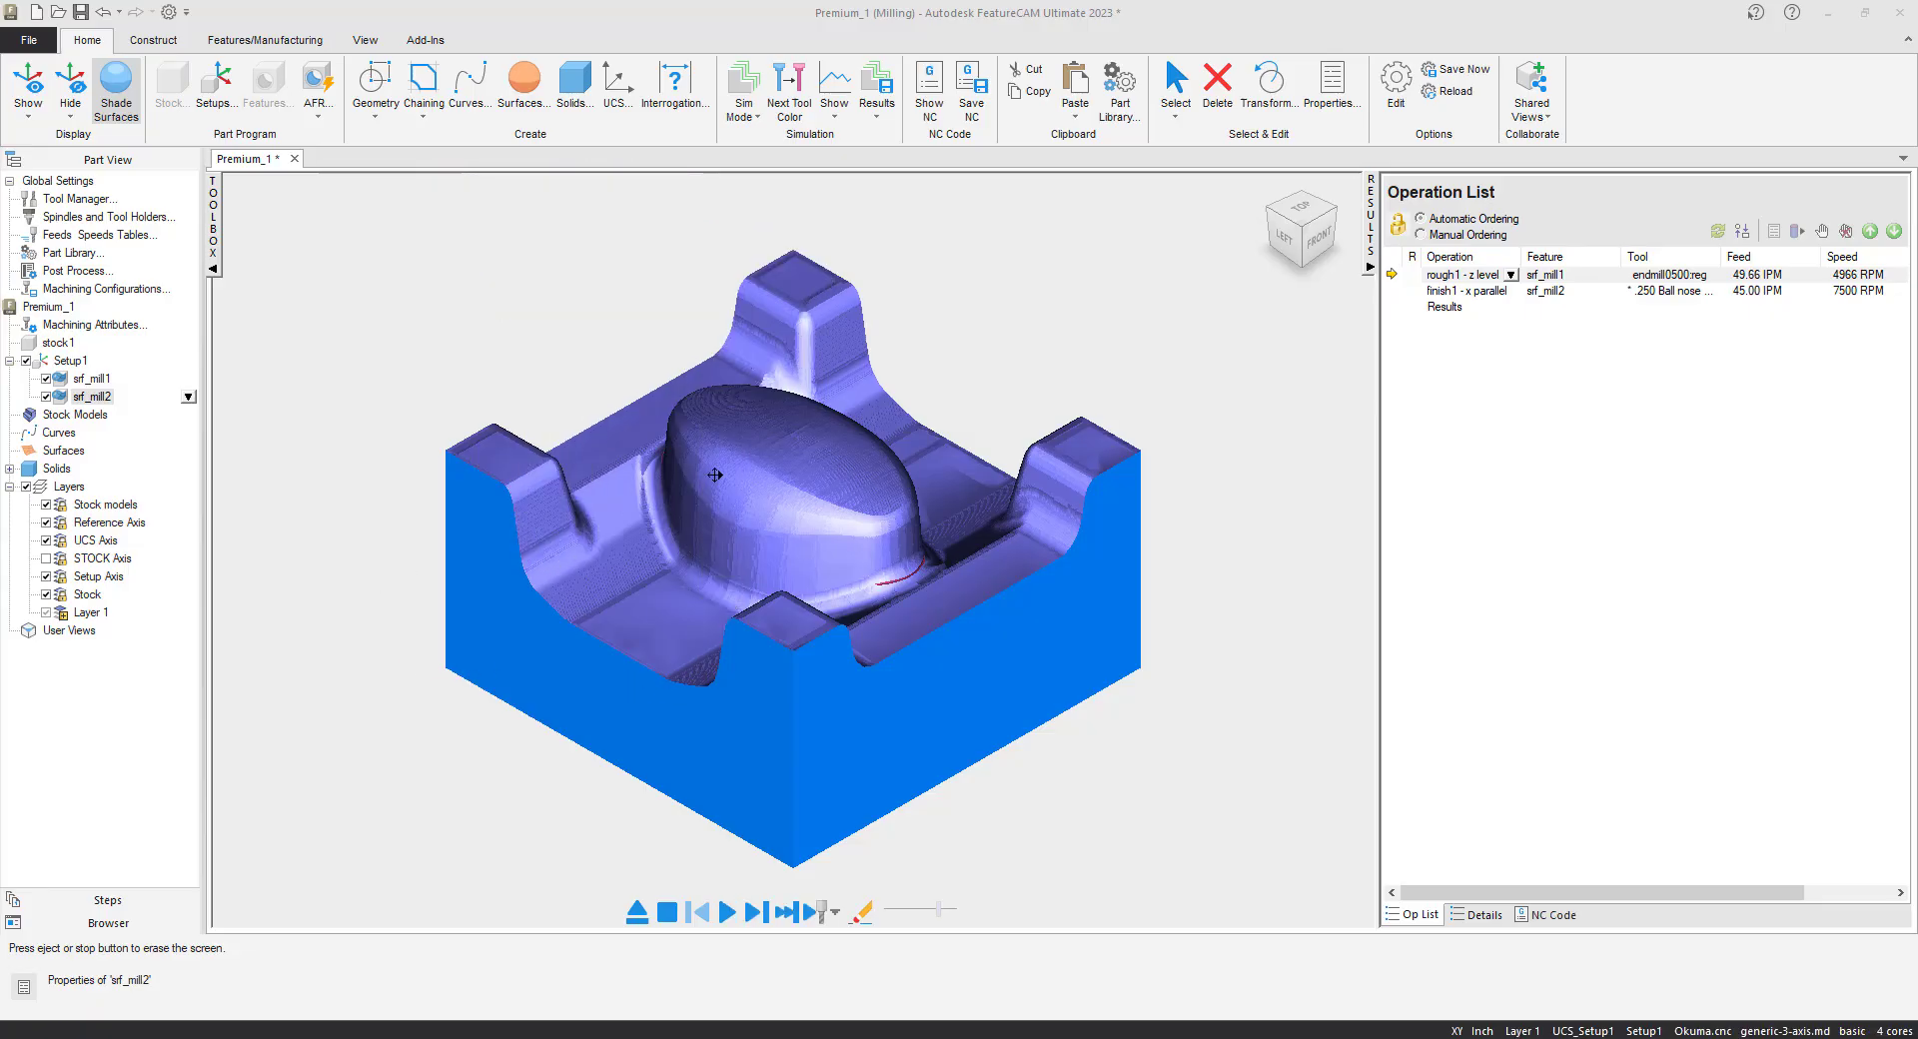
{"action": "middle_click_drag", "start_coordinate": [679, 469], "coordinate": [841, 526]}
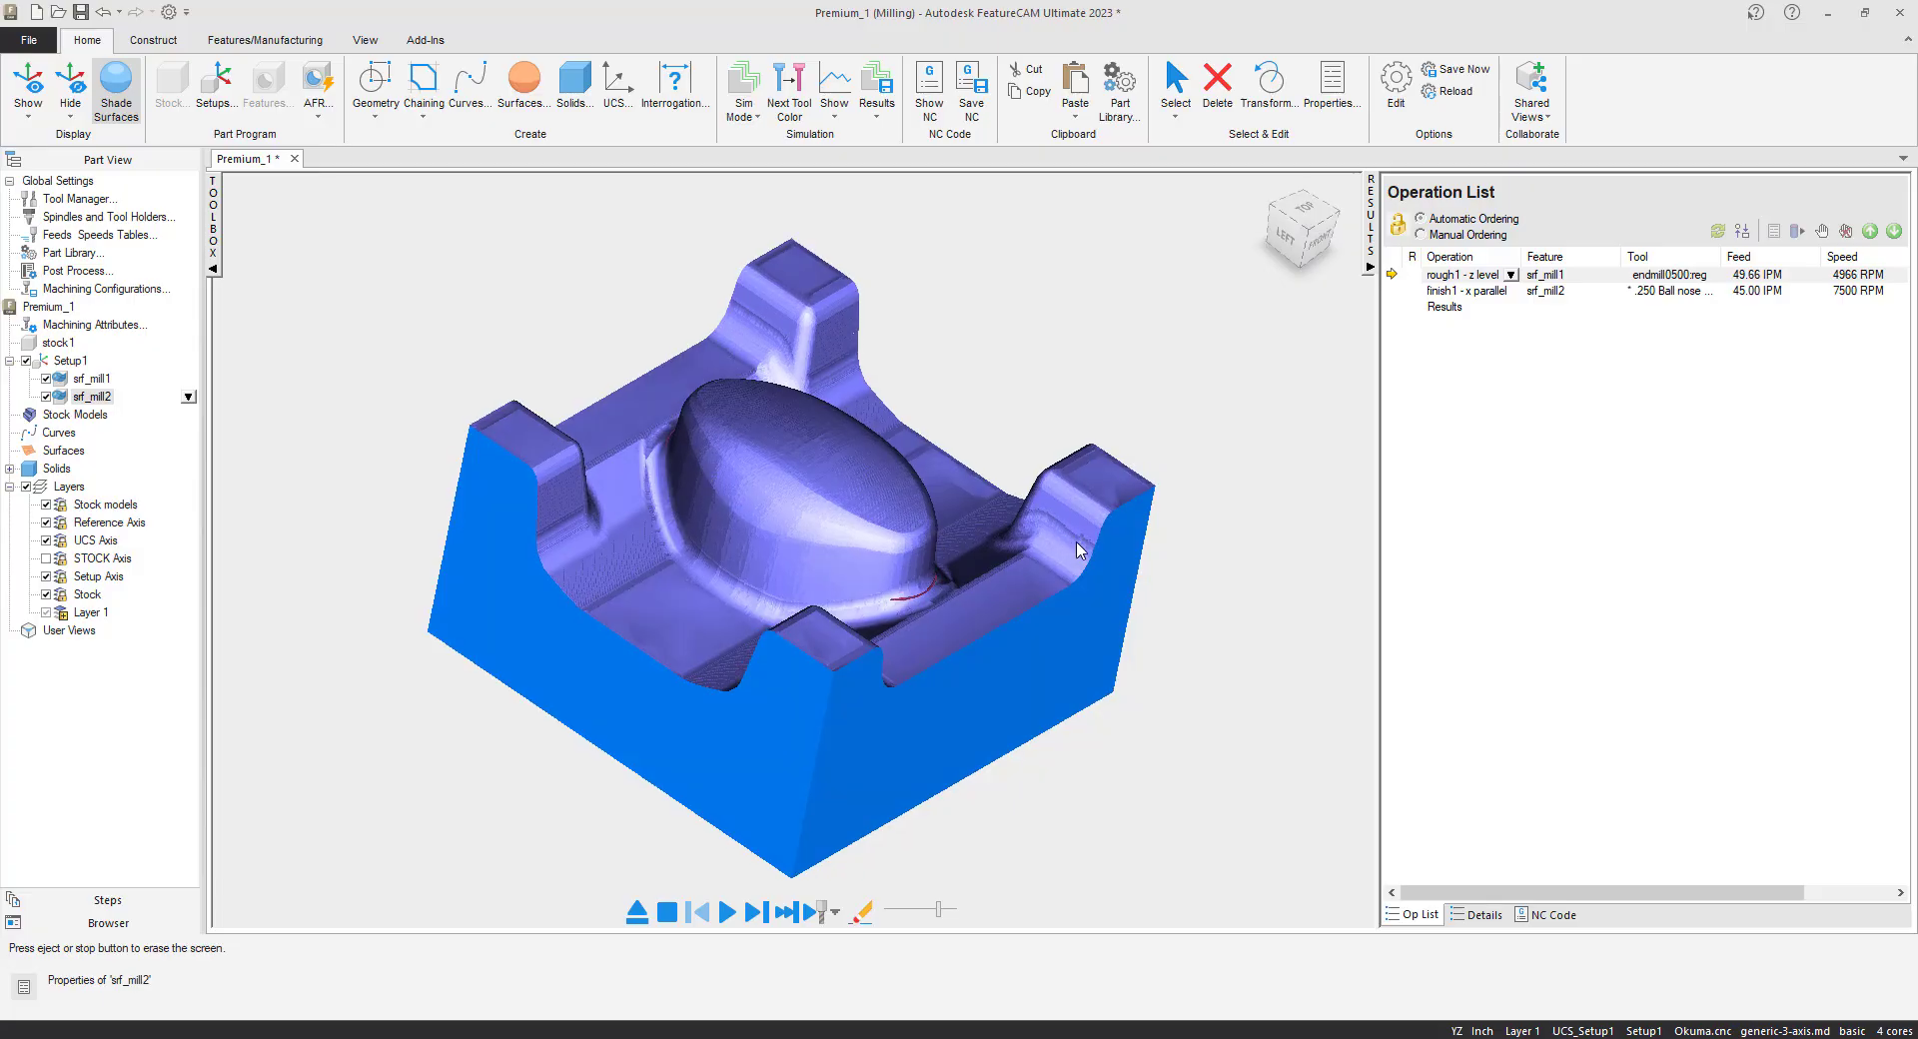
{"action": "scroll", "coordinate": [1061, 548], "scroll_direction": "up", "scroll_amount": 3}
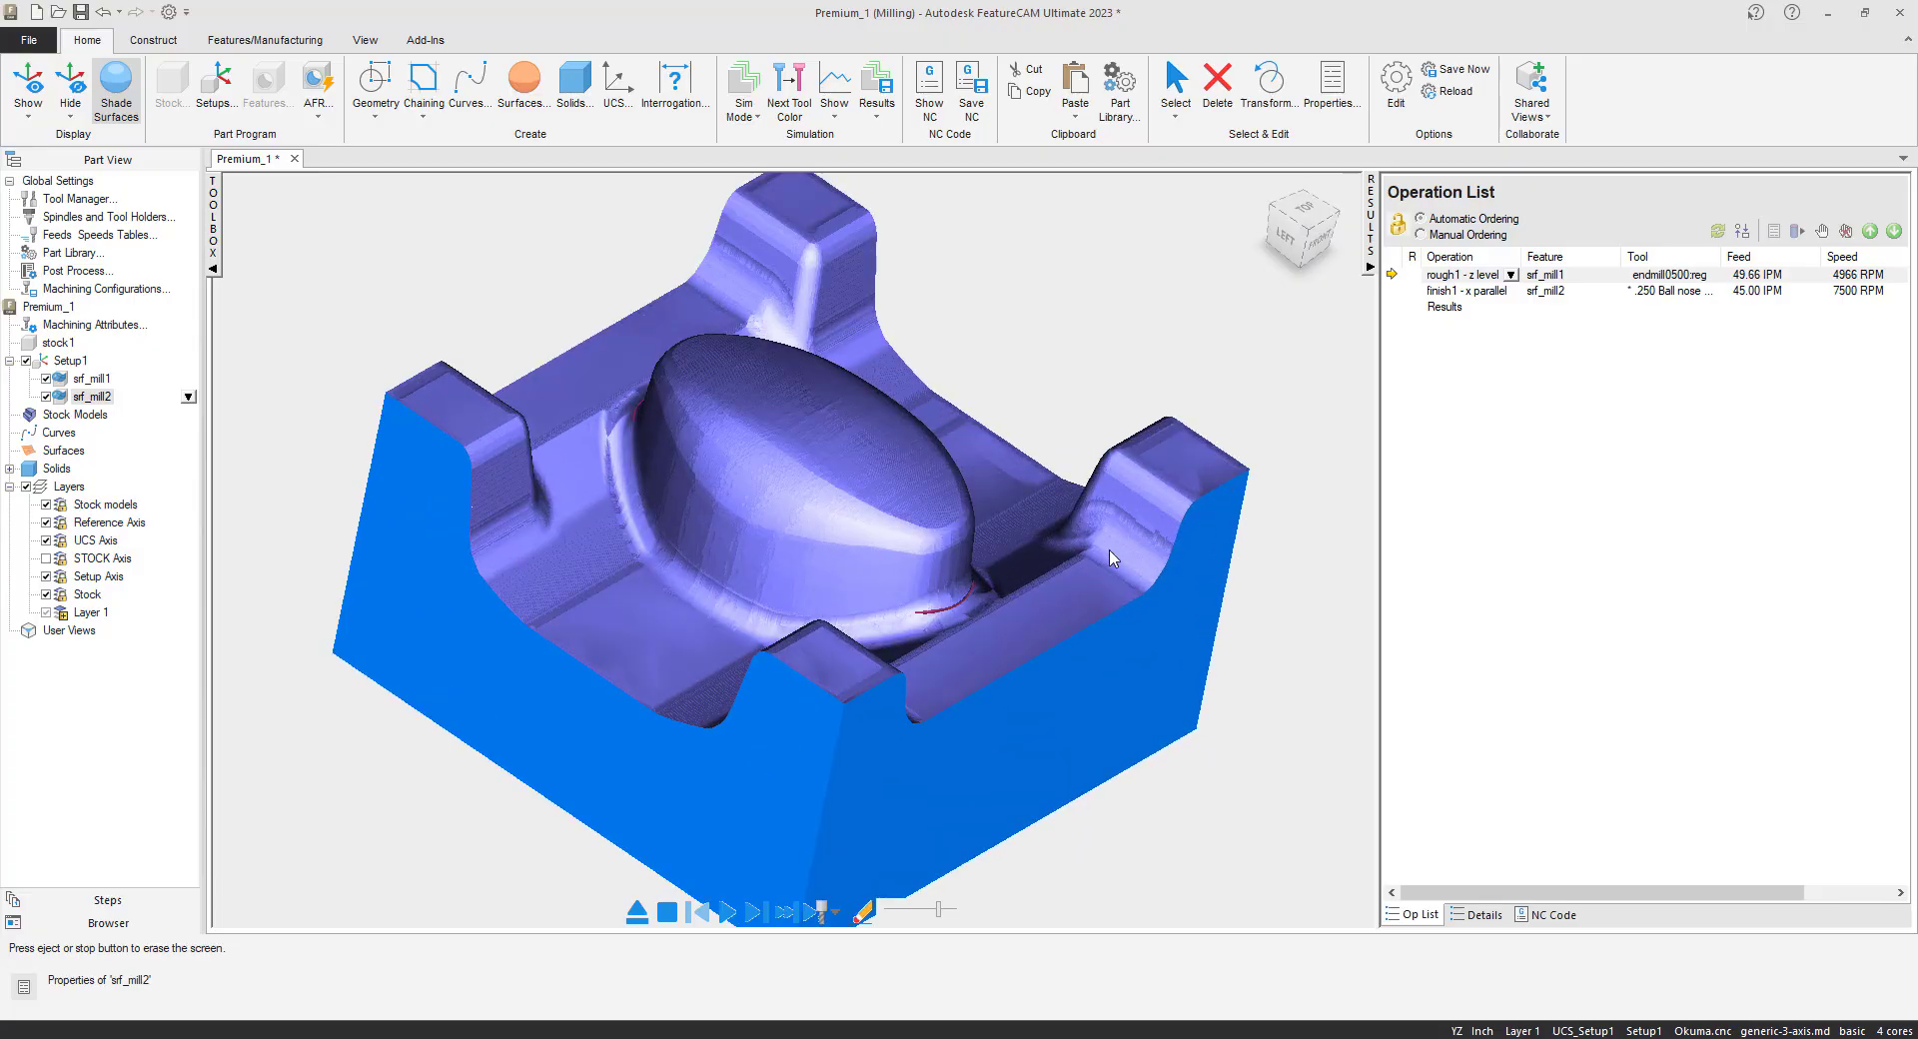
{"action": "scroll", "coordinate": [920, 527], "scroll_direction": "down", "scroll_amount": 2}
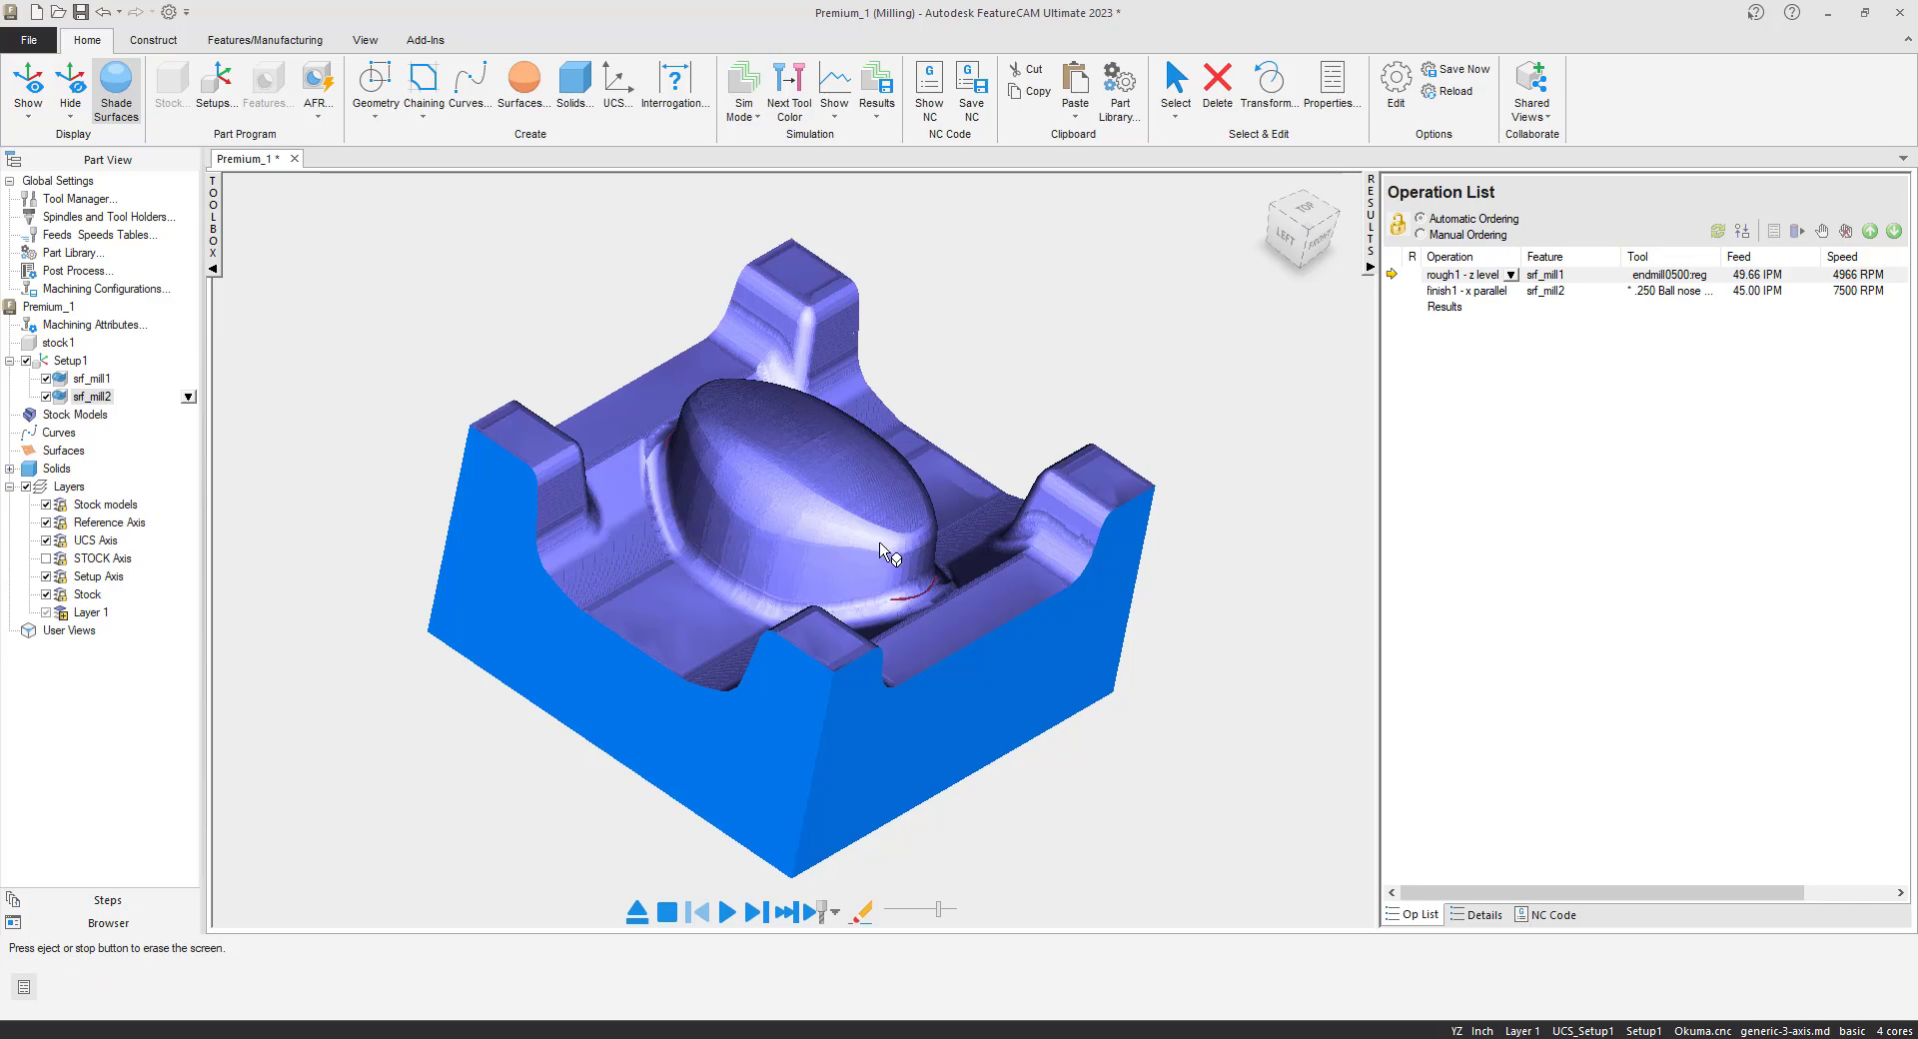
{"action": "mouse_move", "coordinate": [855, 547]}
{"action": "middle_mouse_down"}
{"action": "mouse_move", "coordinate": [810, 532]}
{"action": "mouse_move", "coordinate": [883, 522]}
{"action": "mouse_move", "coordinate": [845, 545]}
{"action": "middle_mouse_up"}
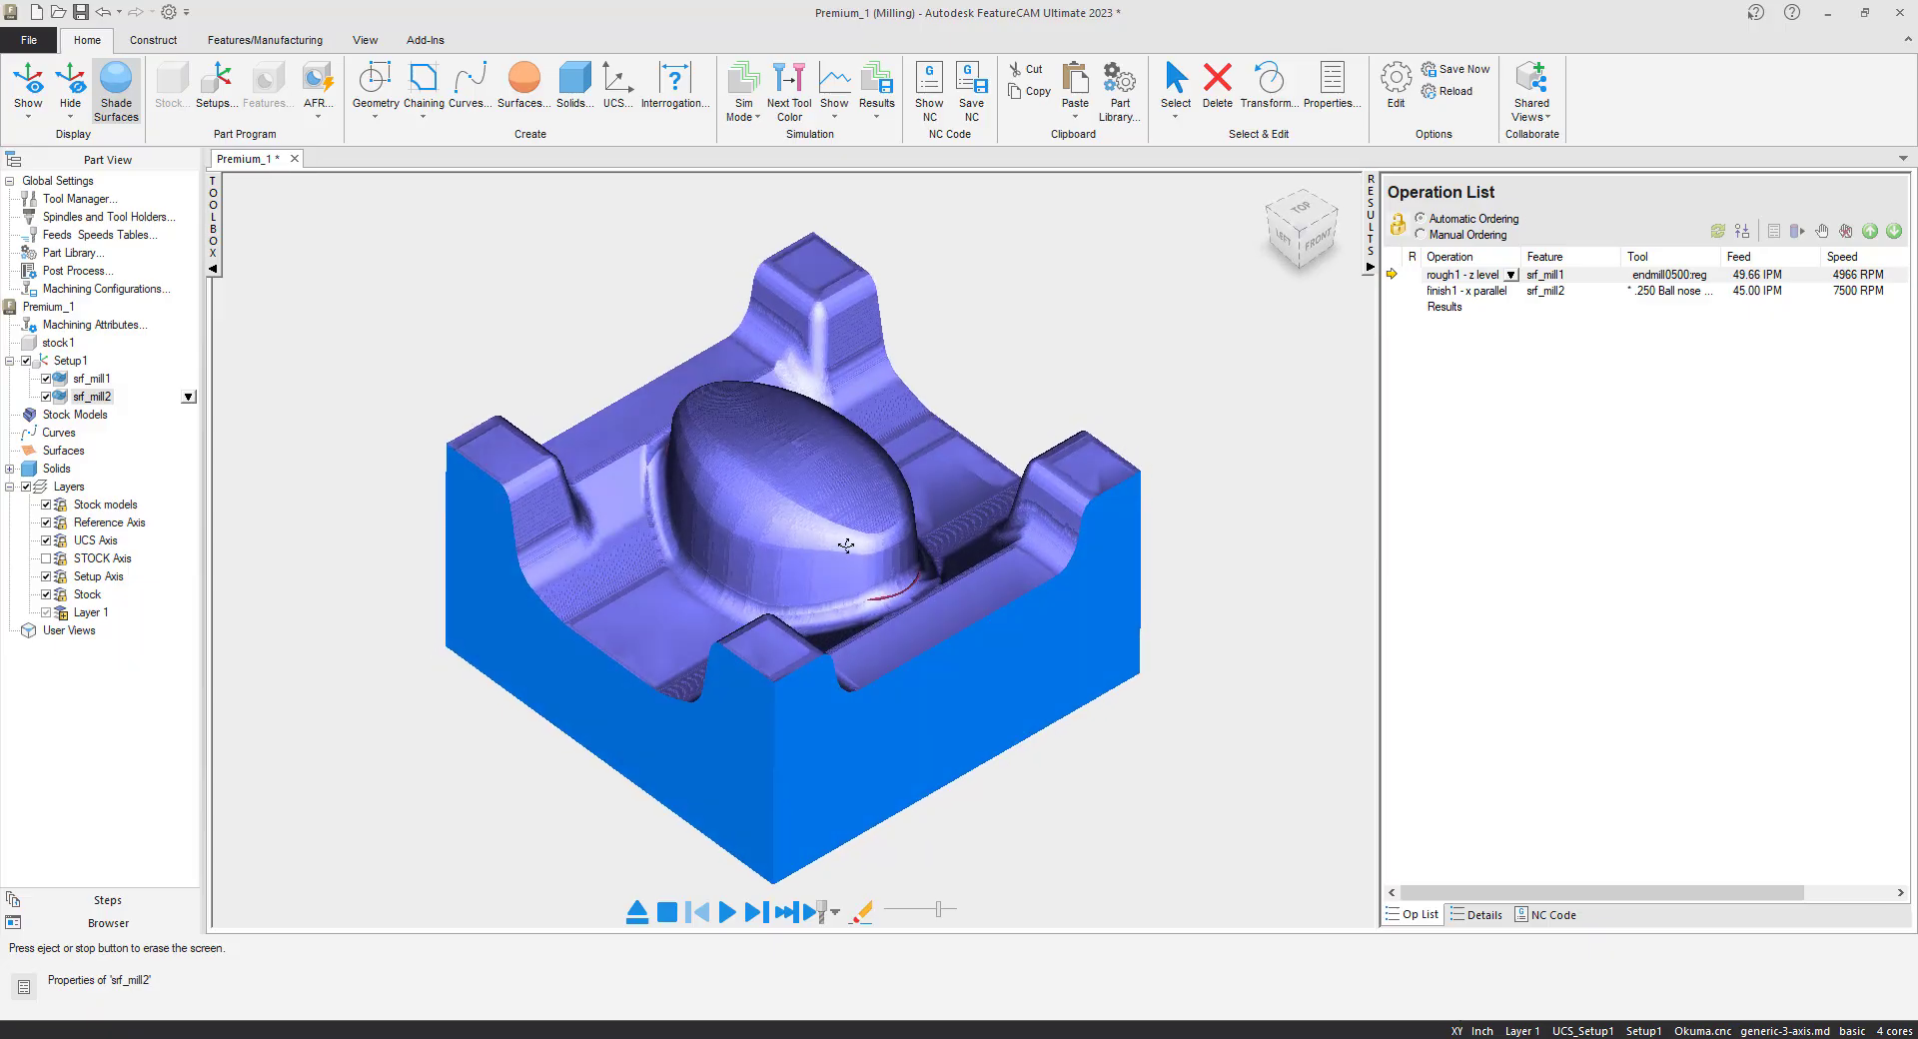
{"action": "left_click", "coordinate": [1299, 234]}
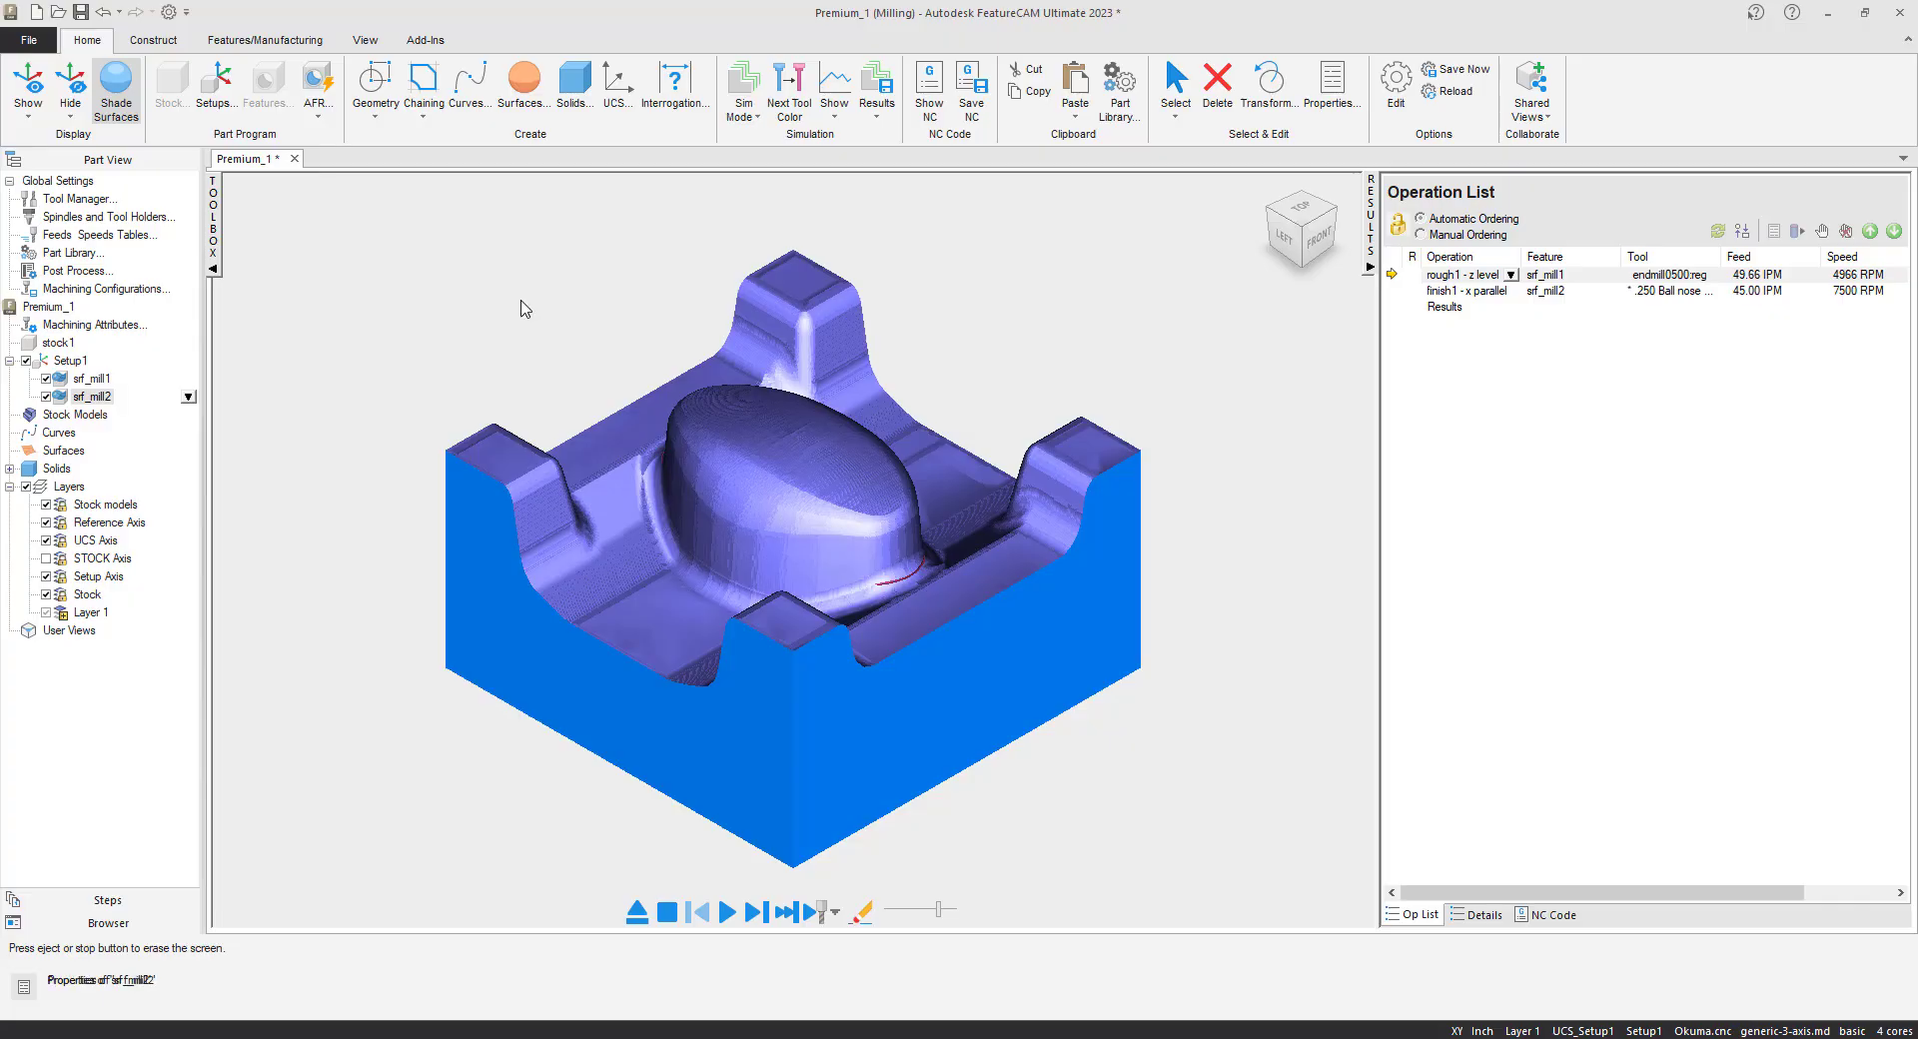
- Save the part in Downloads as an FM document named "Basic 3D milling", including the milling toolpaths
{"action": "left_click", "coordinate": [36, 42]}
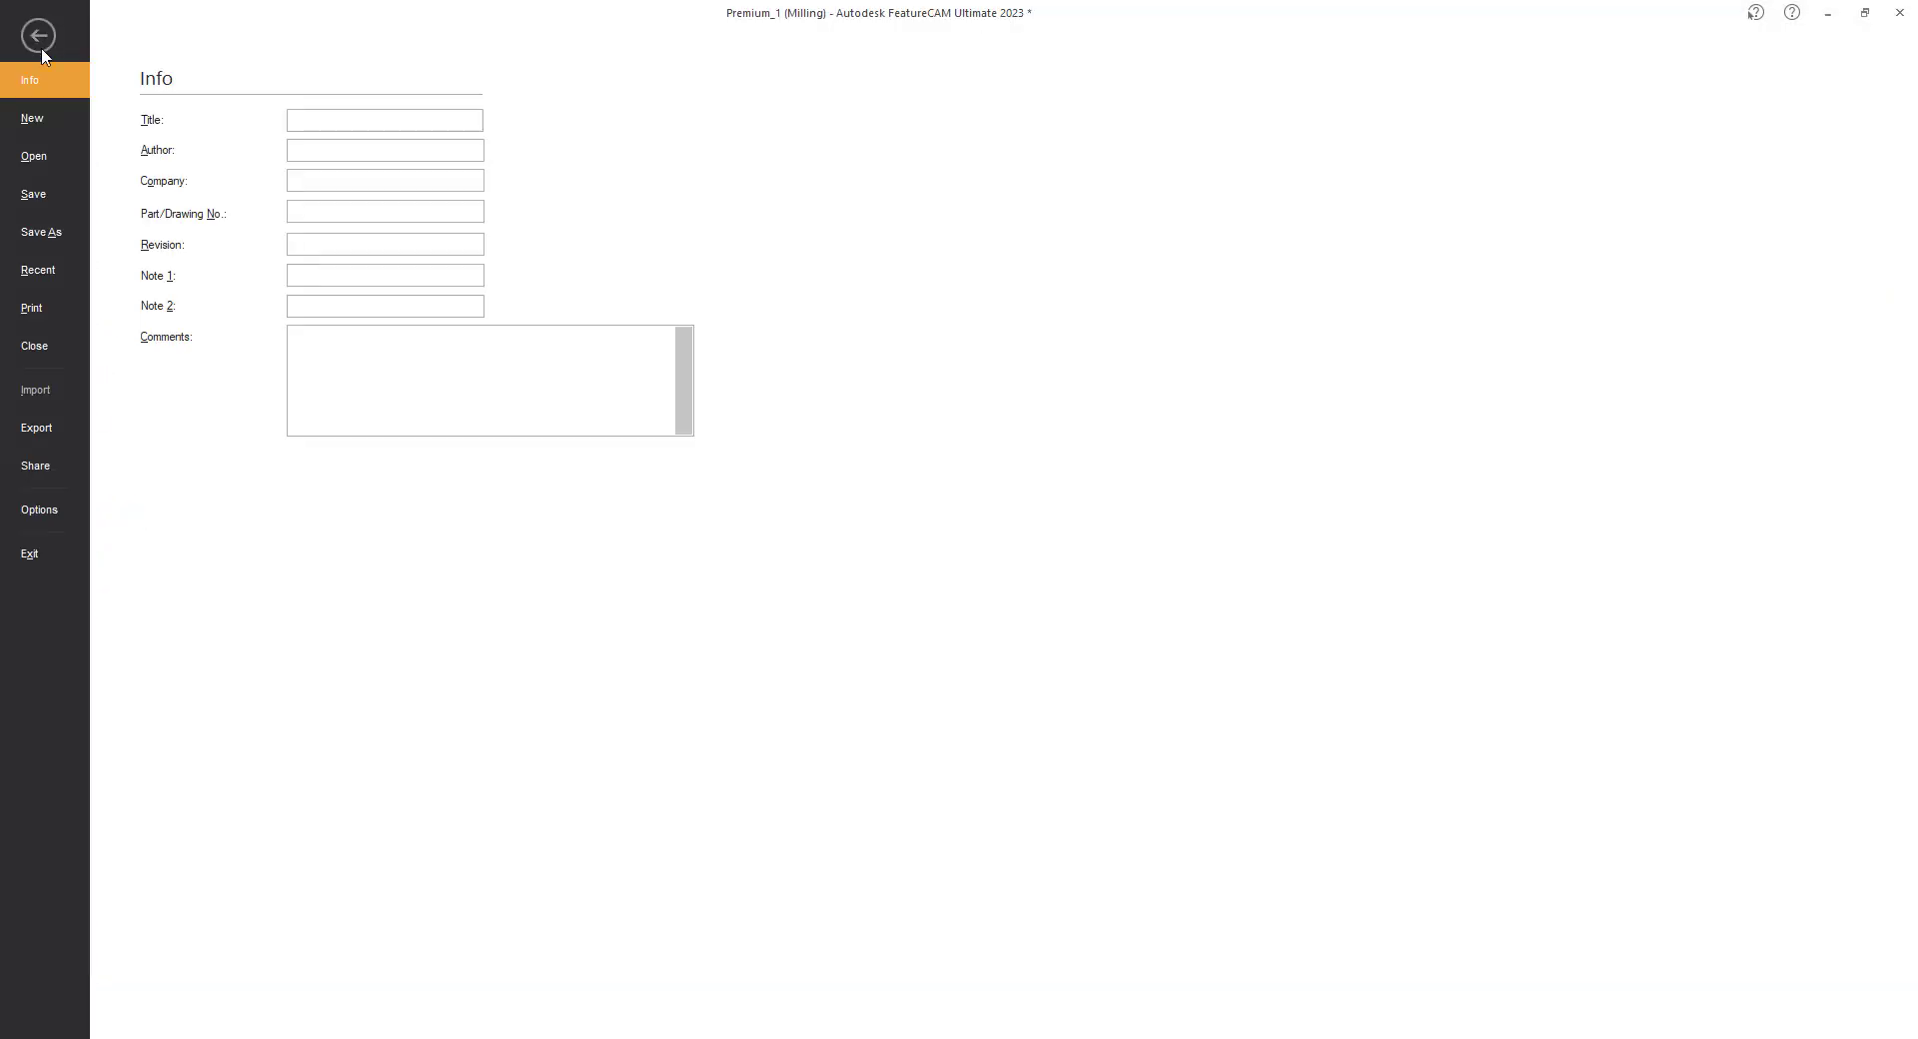
{"action": "left_click", "coordinate": [50, 233]}
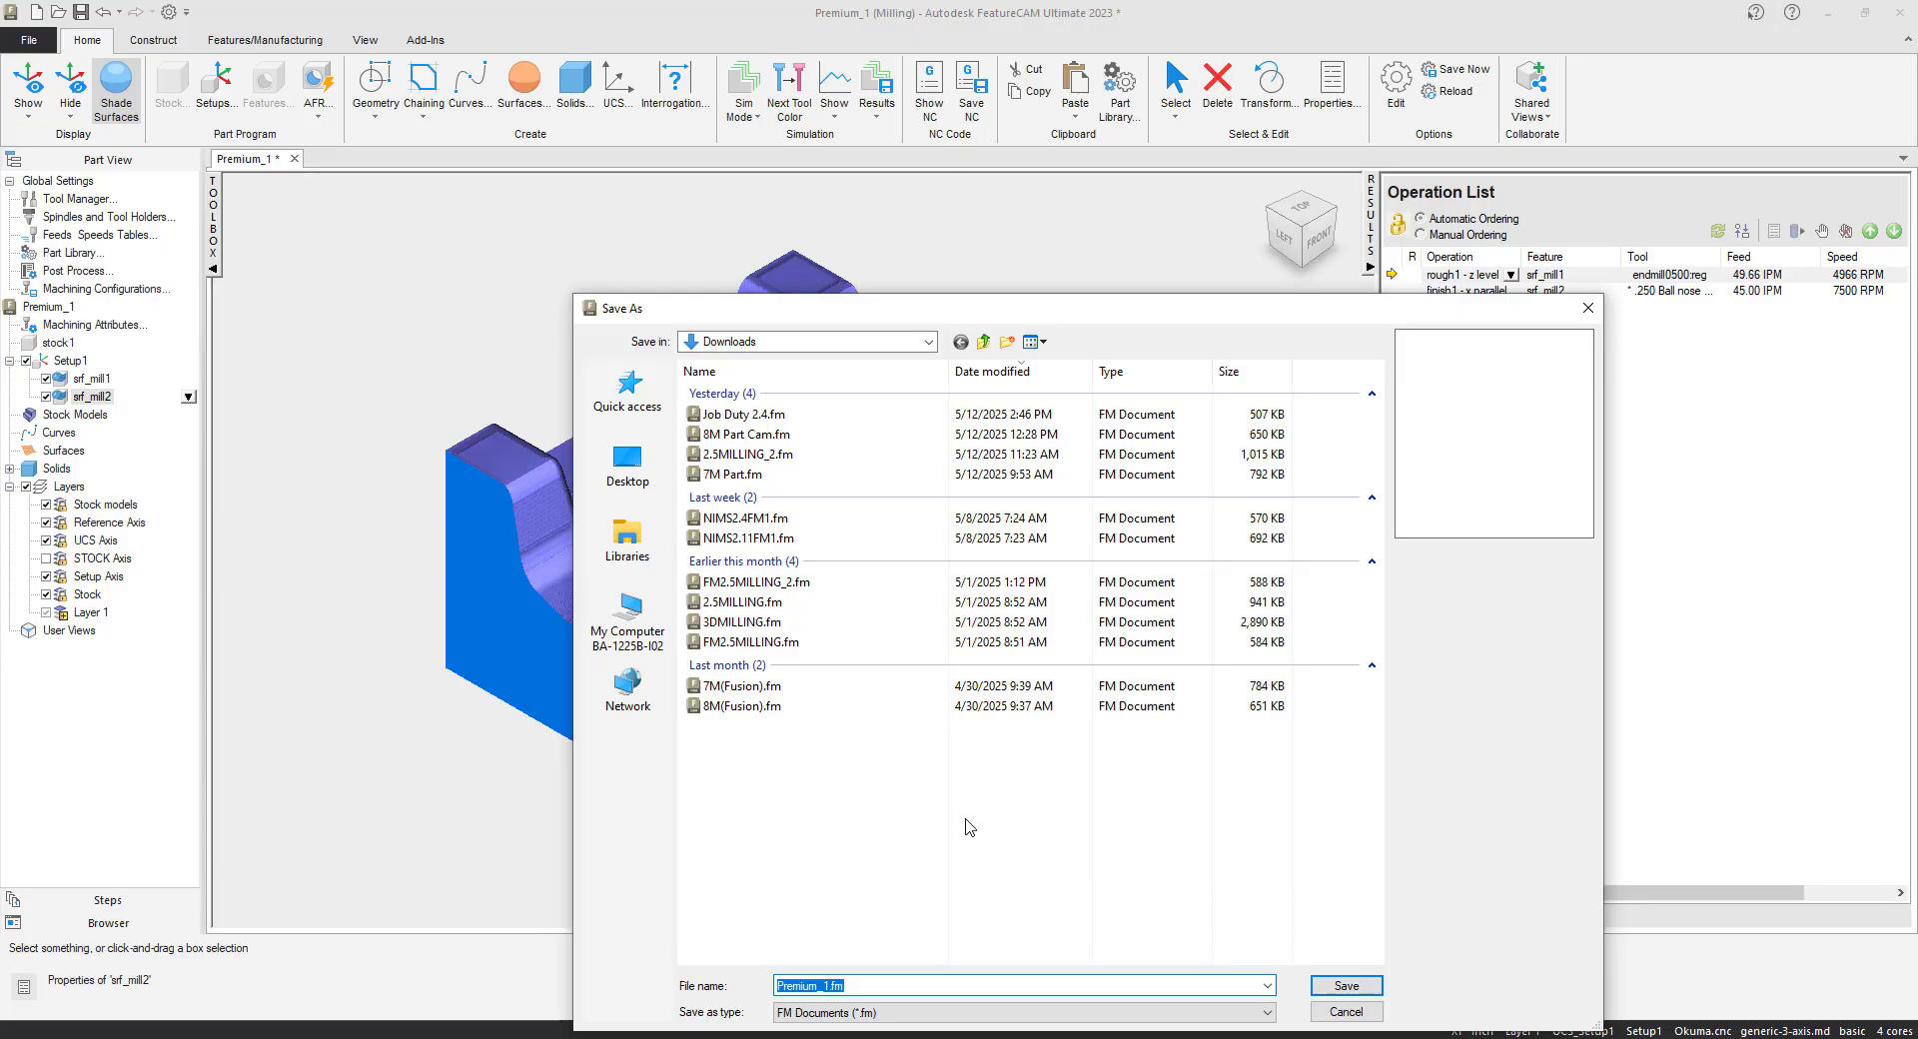
{"action": "type", "text": "Basd"}
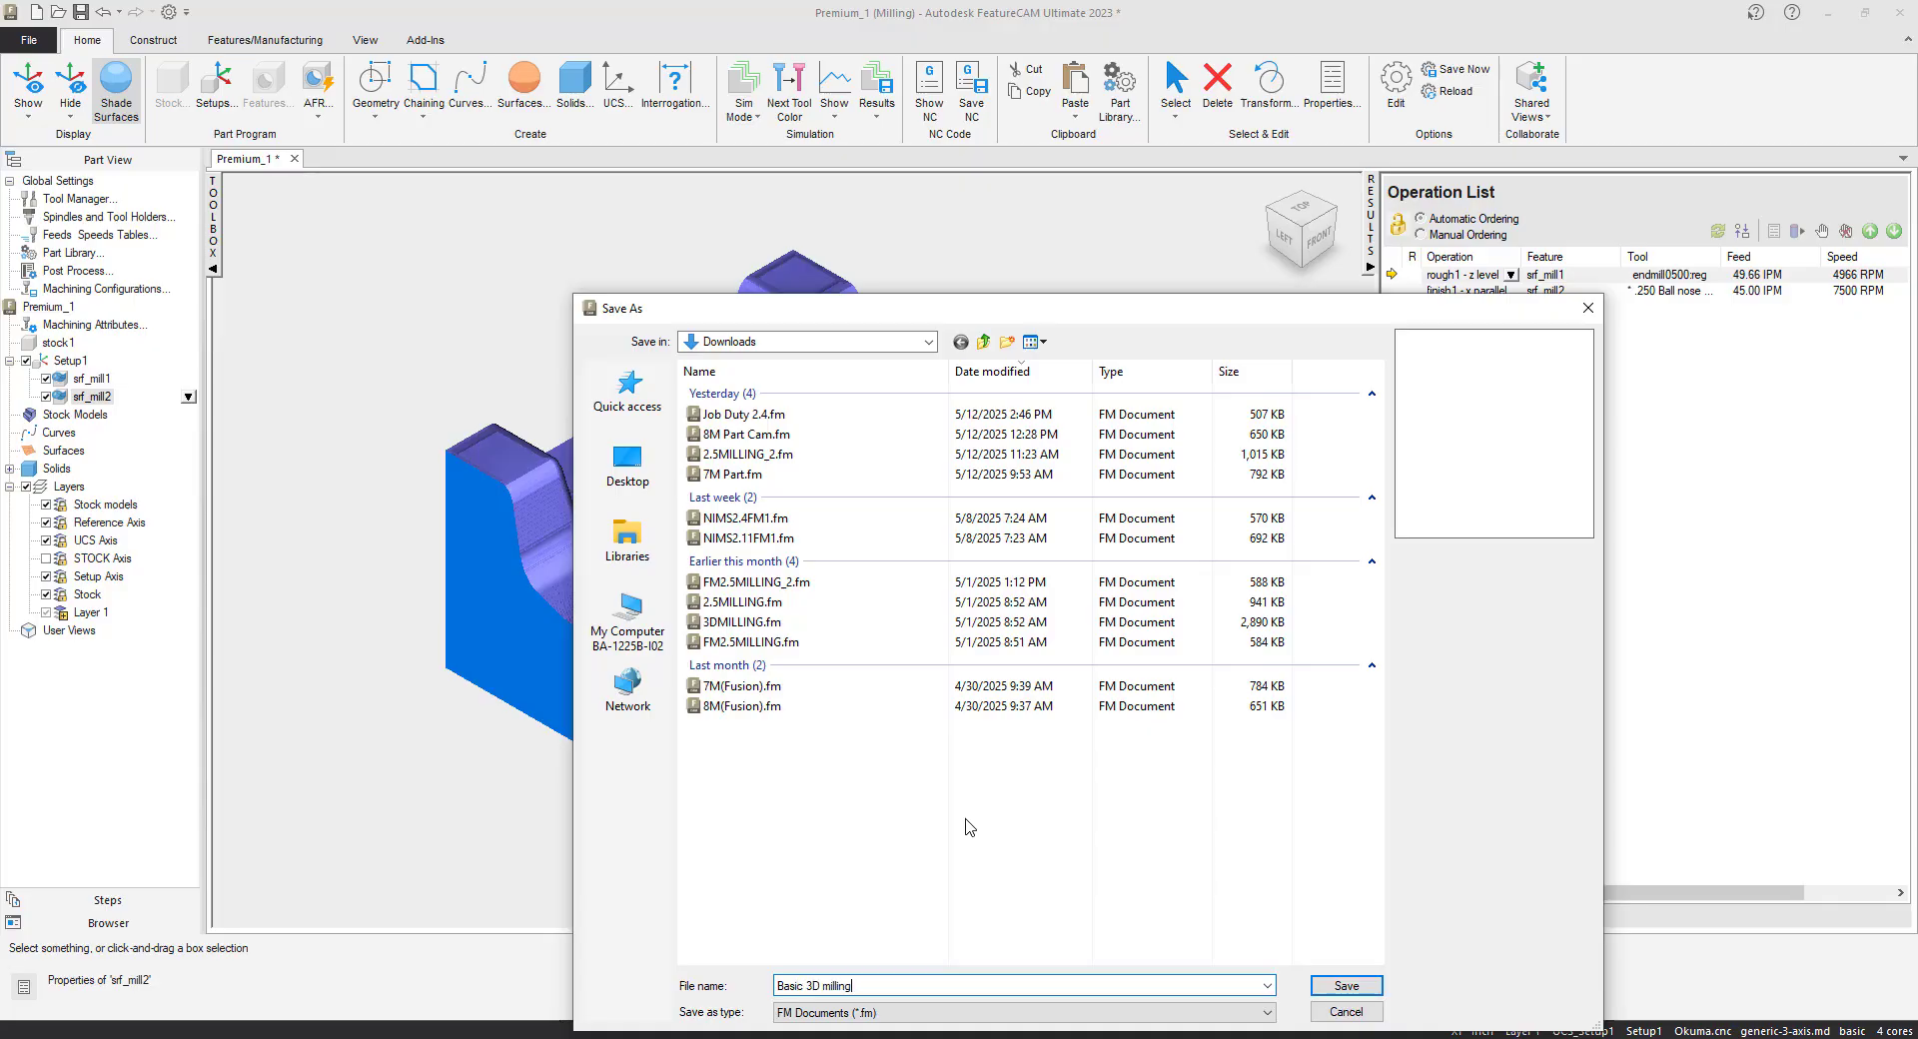
{"action": "left_click", "coordinate": [1333, 987]}
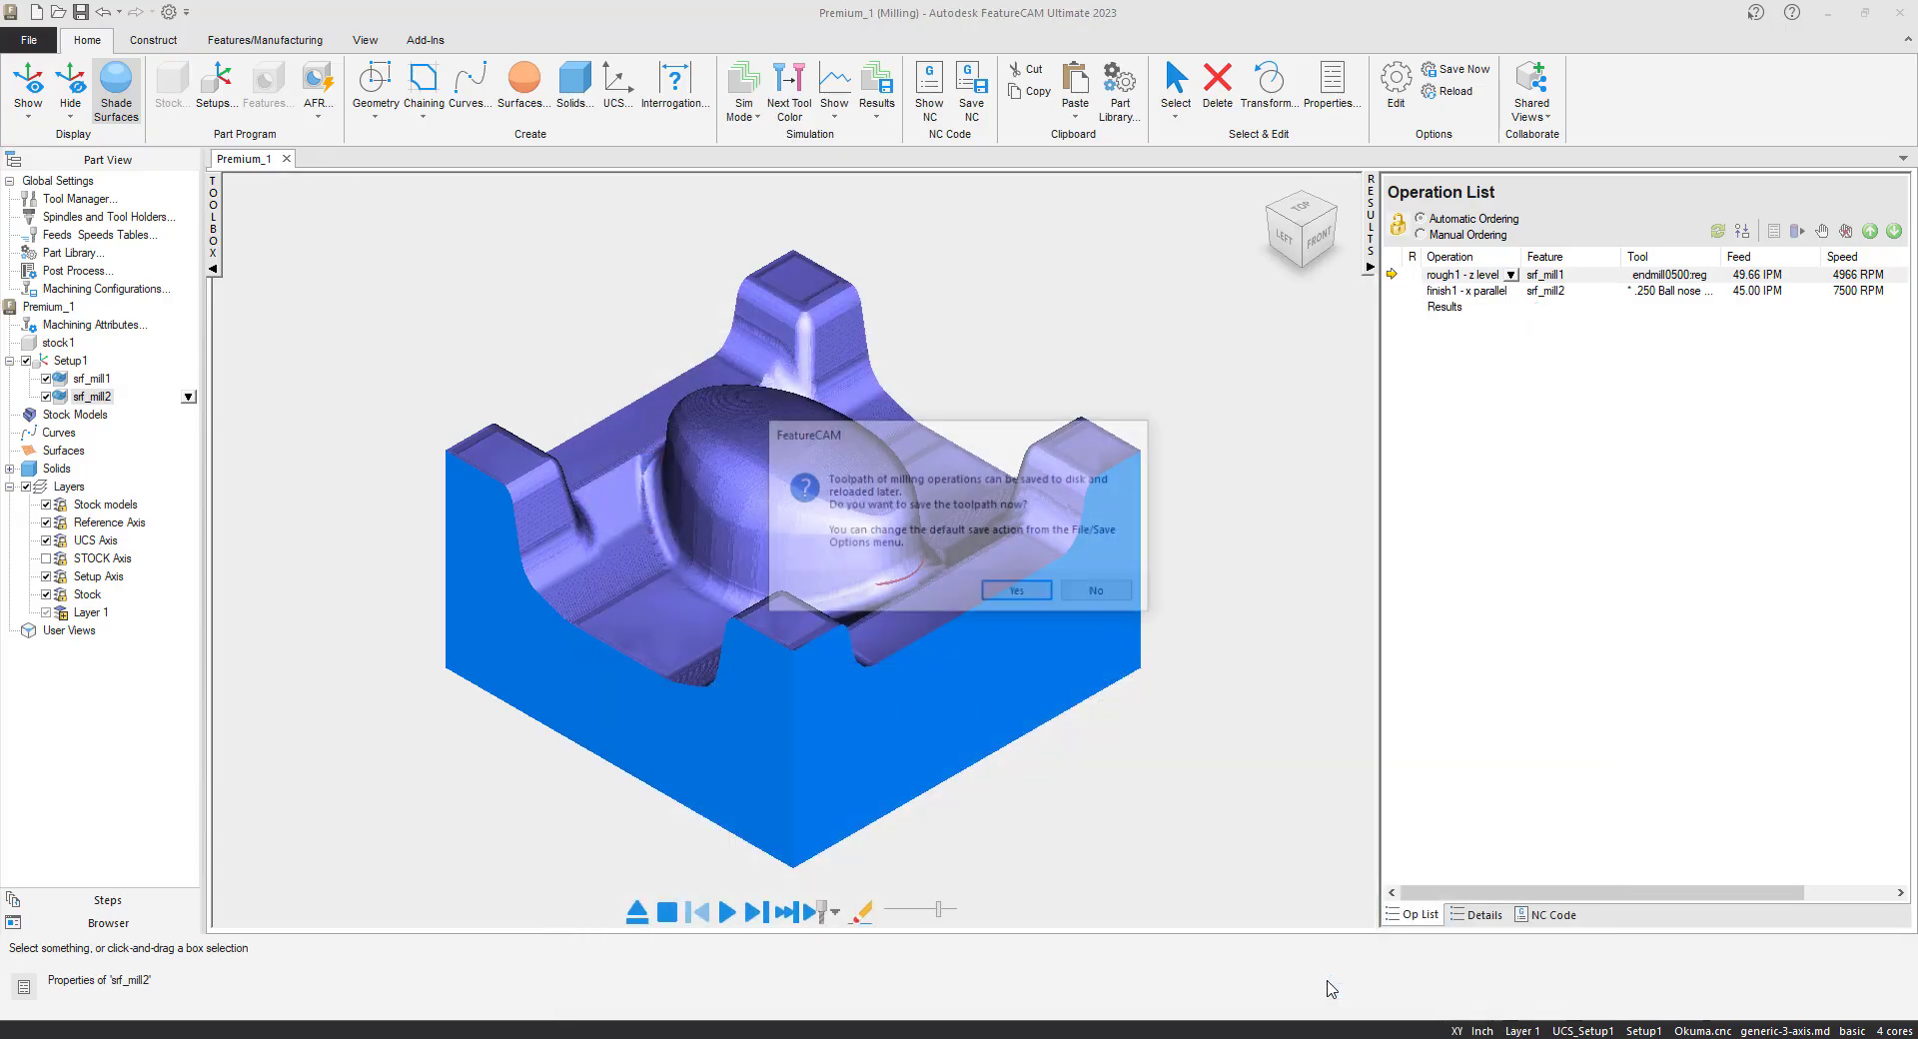
{"action": "left_click", "coordinate": [1019, 593]}
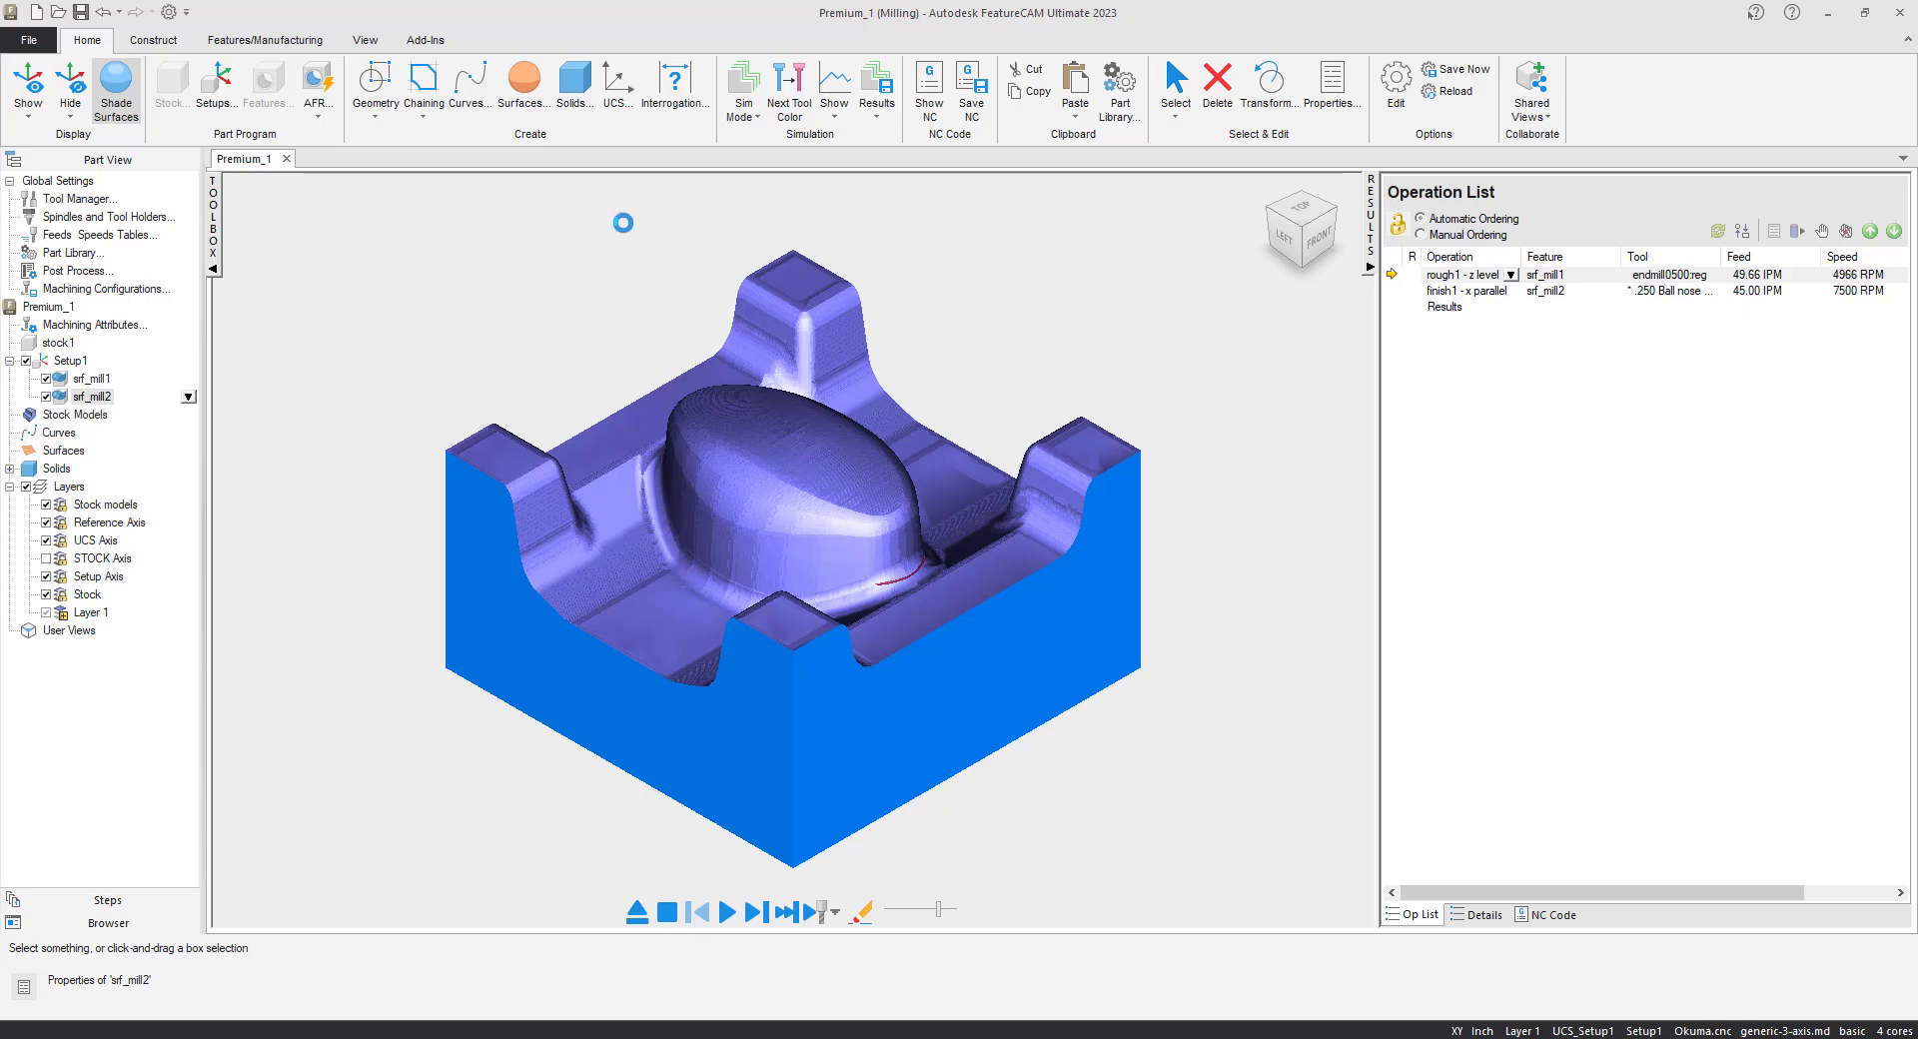